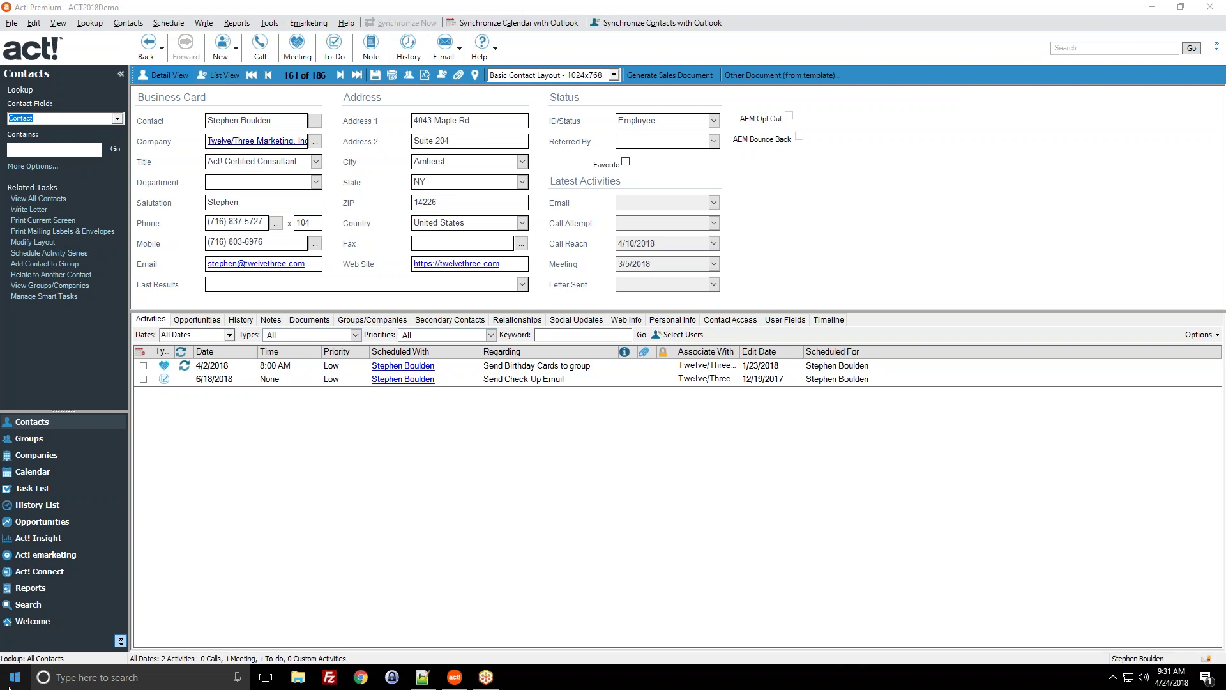
Launch the Act! Diagnostics utility with the actdiag command.
left_click(15, 678)
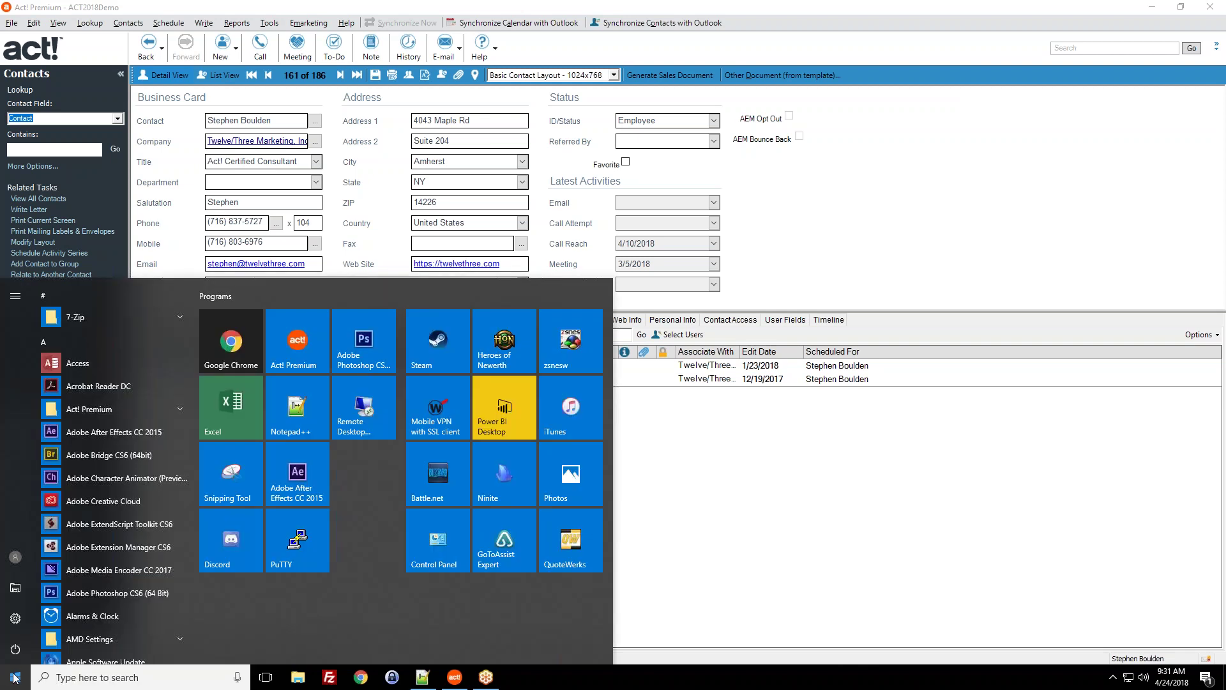
type("actdiag")
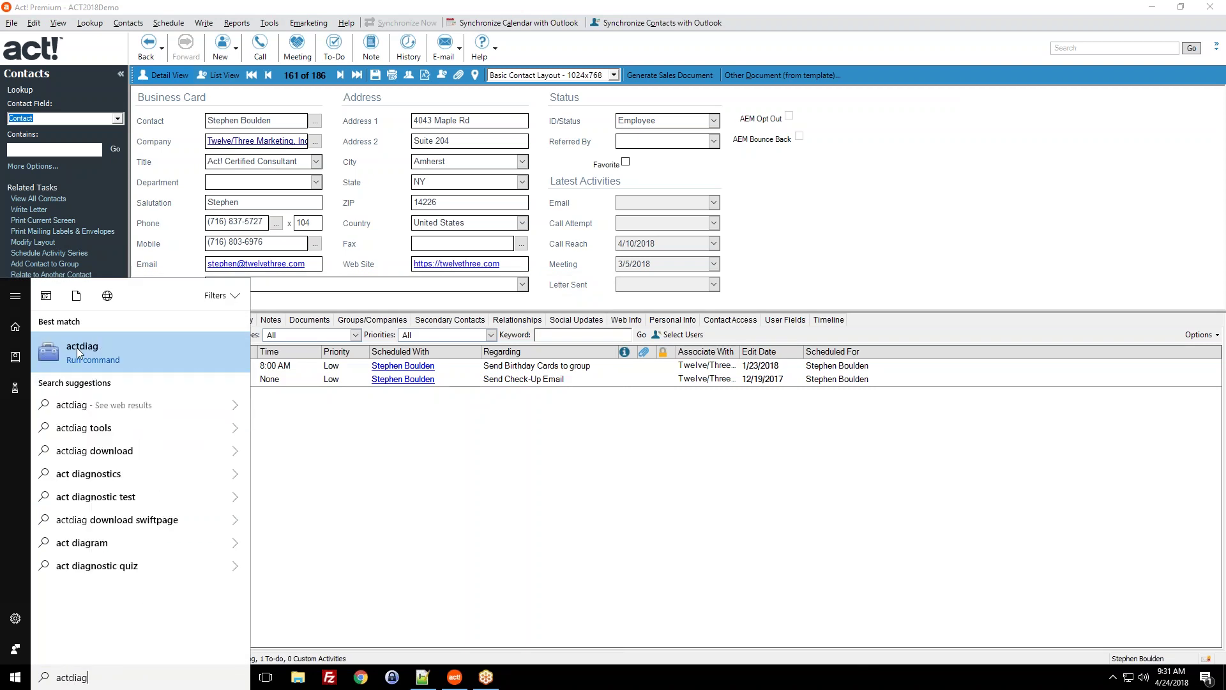
left_click(92, 355)
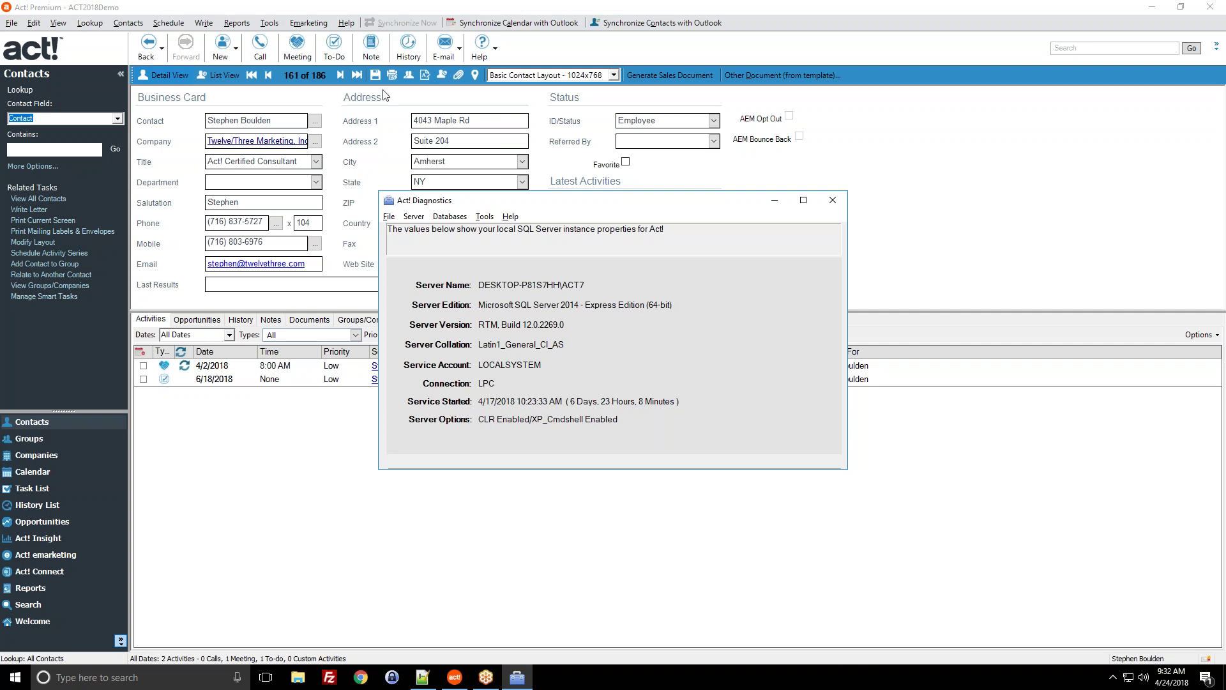
Display the database details list in Act! Diagnostics and check the size and details of the ACT2018Demo database.
left_click(445, 217)
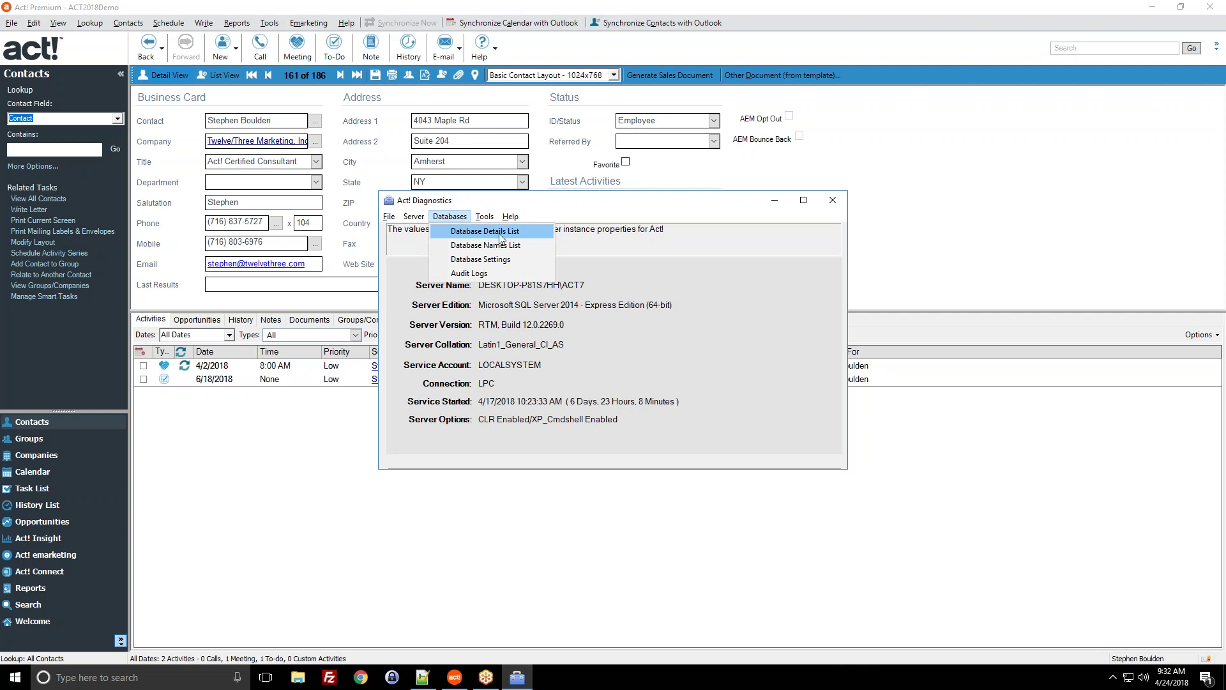
left_click(521, 234)
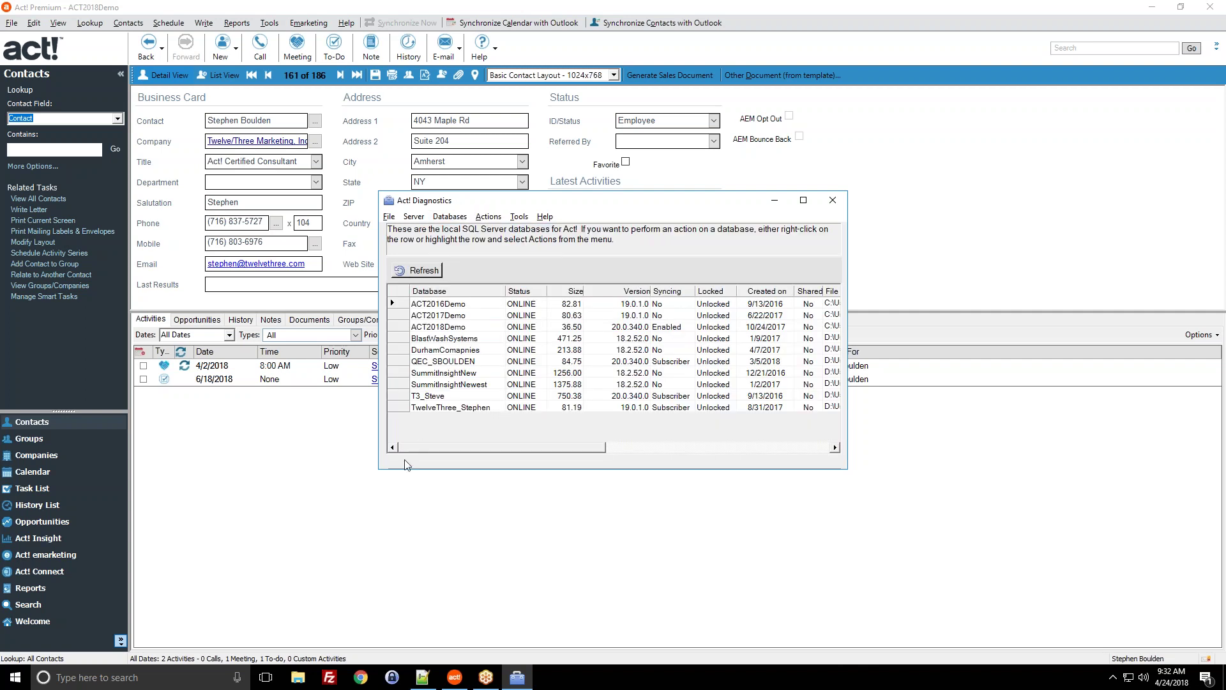
left_click(396, 327)
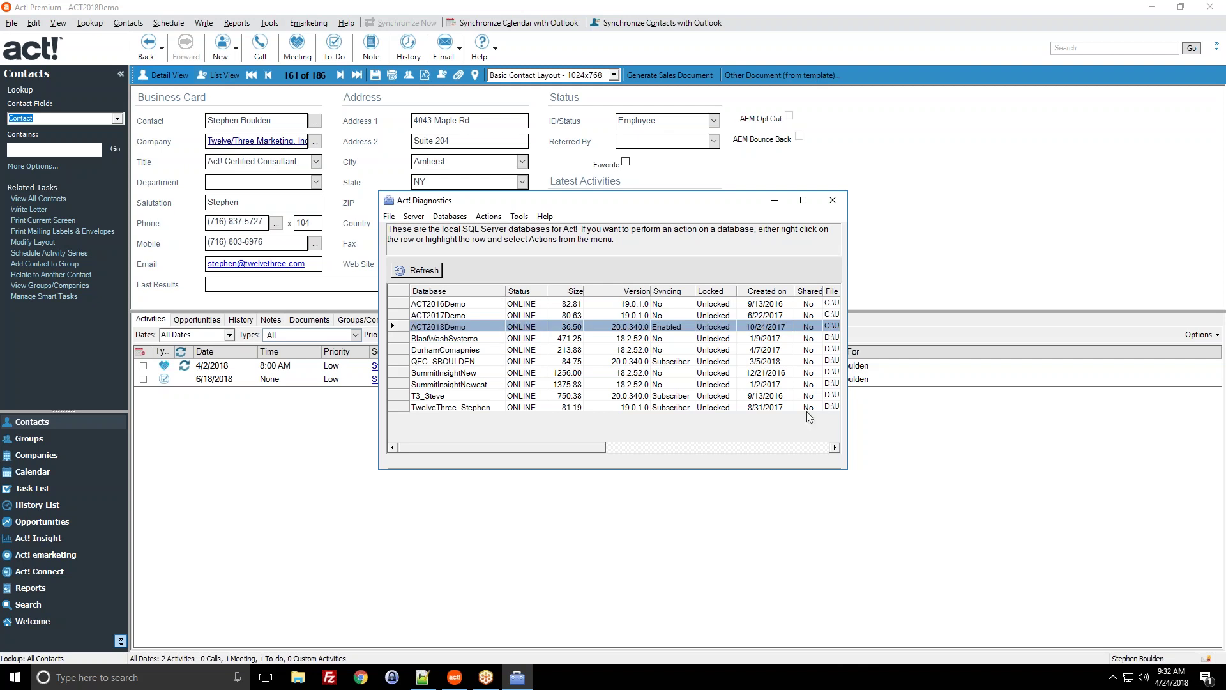
left_click_drag(848, 428, 986, 419)
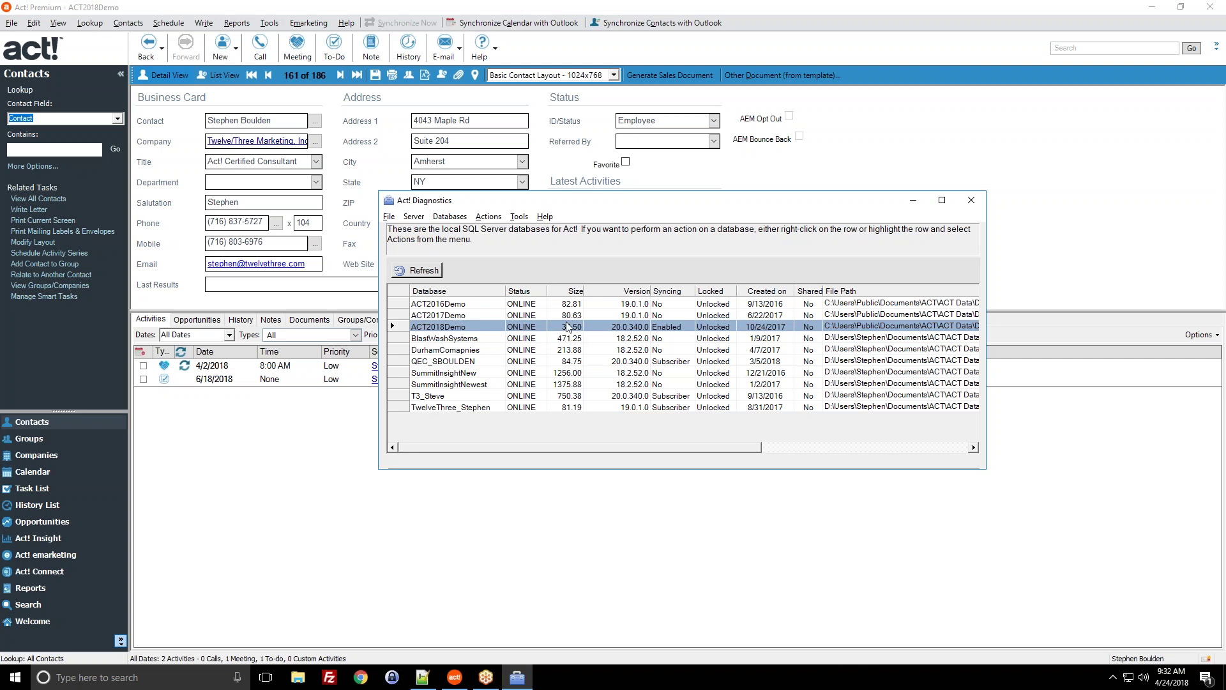
left_click(916, 202)
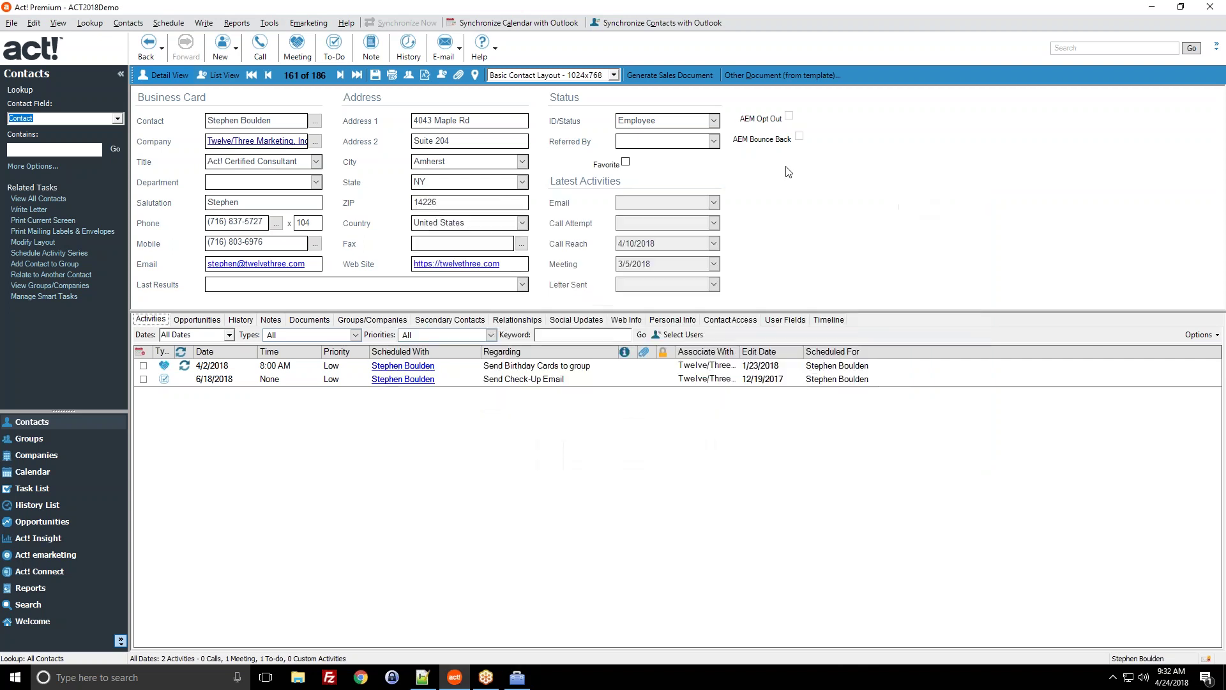
Run Check and Repair on the open Act! database with both Integrity Check and Re-index enabled.
left_click(268, 24)
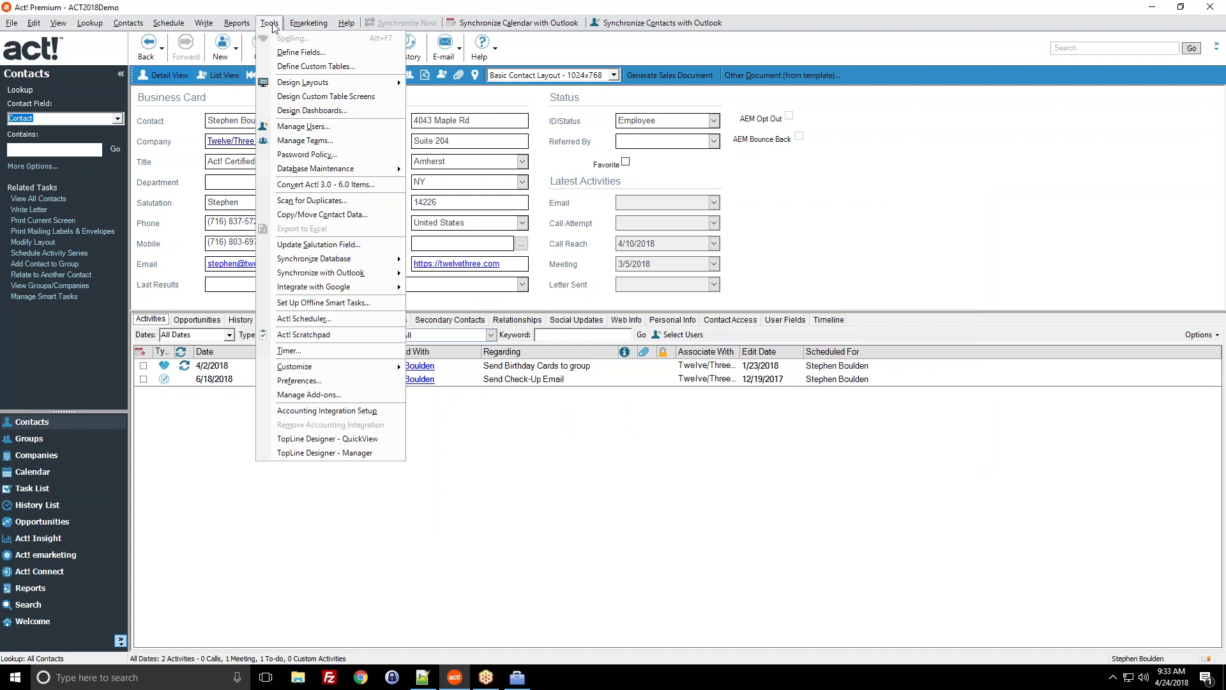
mouse_move(320, 168)
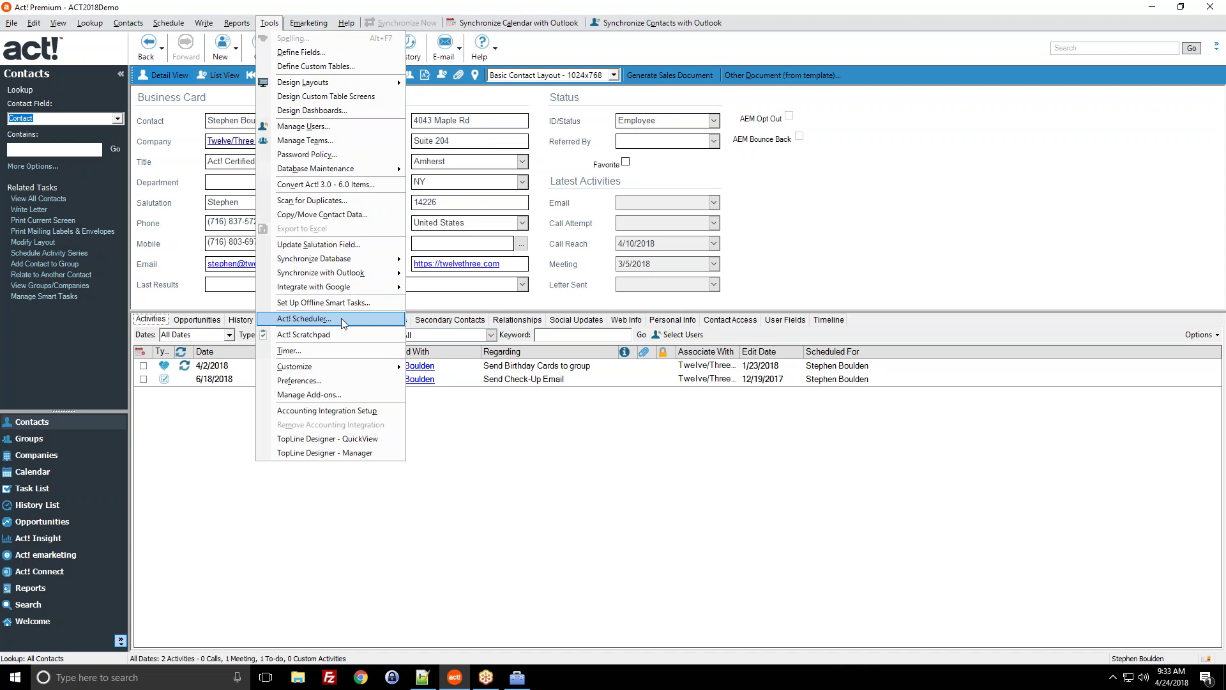
mouse_move(374, 170)
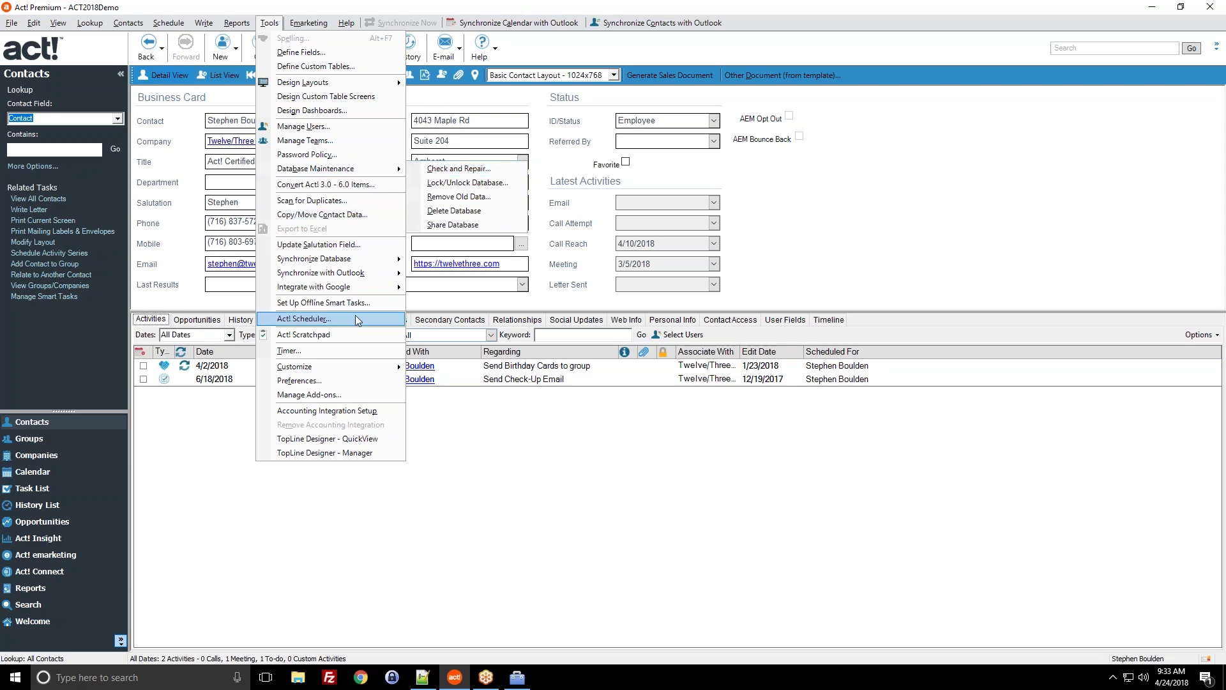
left_click(426, 170)
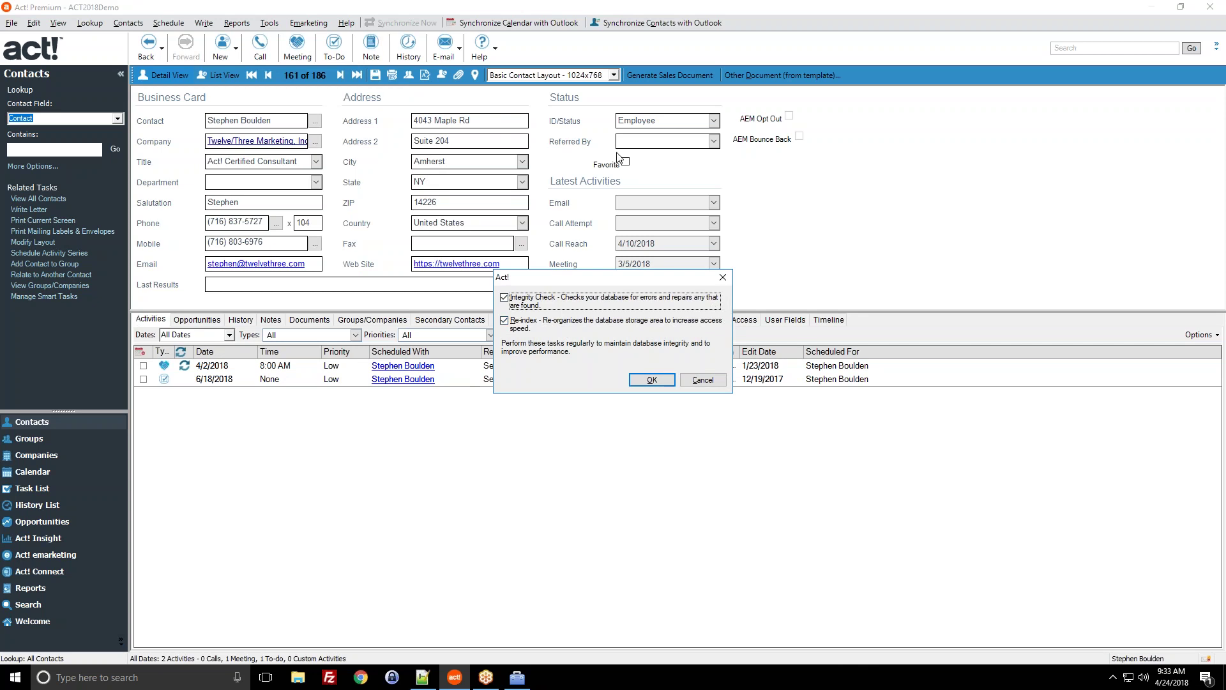
left_click(652, 380)
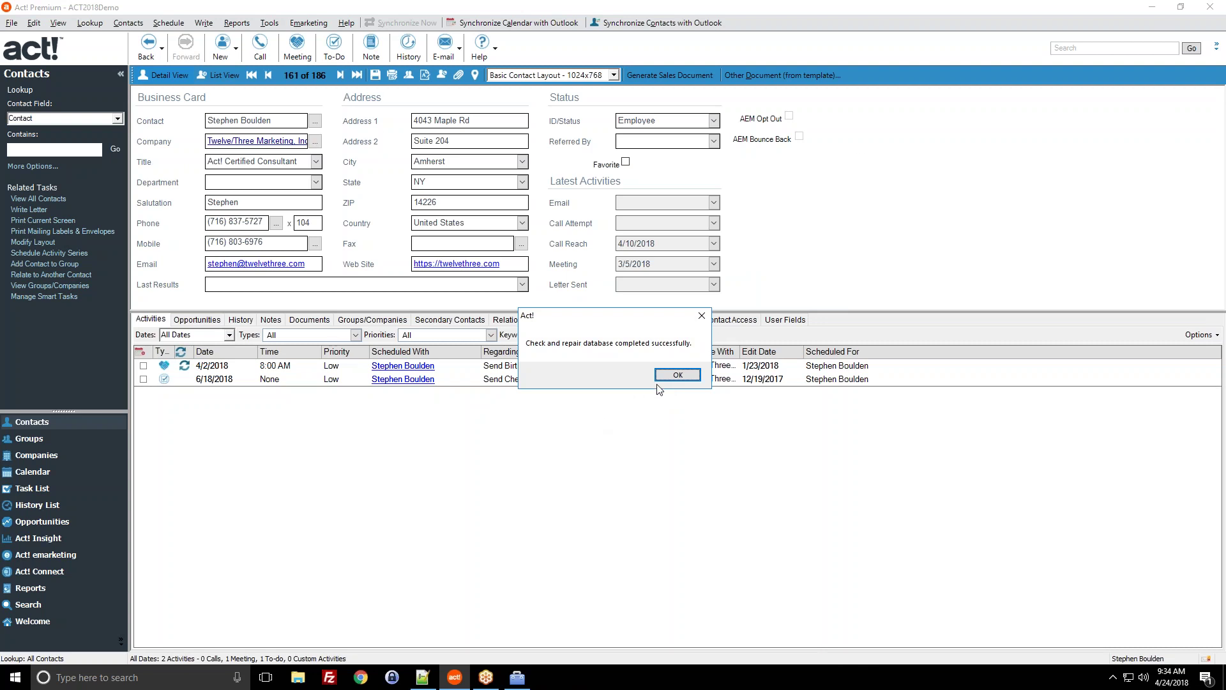
left_click(677, 375)
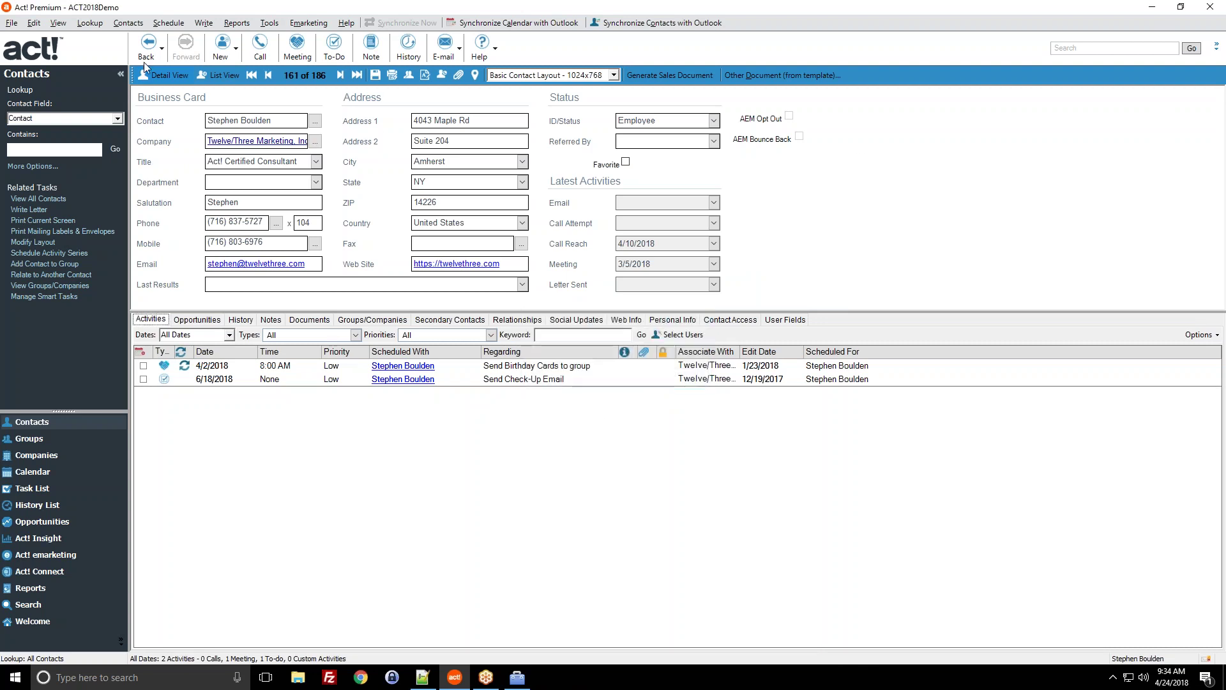
Switch to Act! Diagnostics and refresh the database details list to recheck the size of ACT2018Demo.
left_click(276, 22)
left_click(276, 22)
left_click(517, 676)
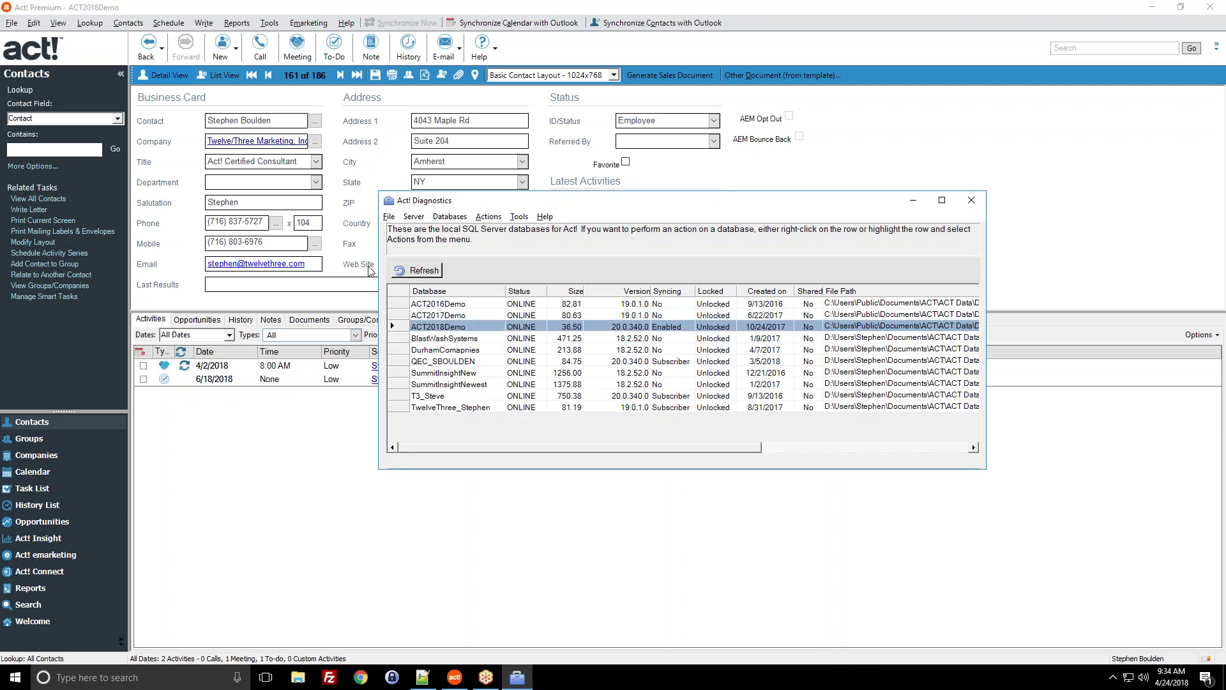
left_click(419, 271)
left_click(971, 199)
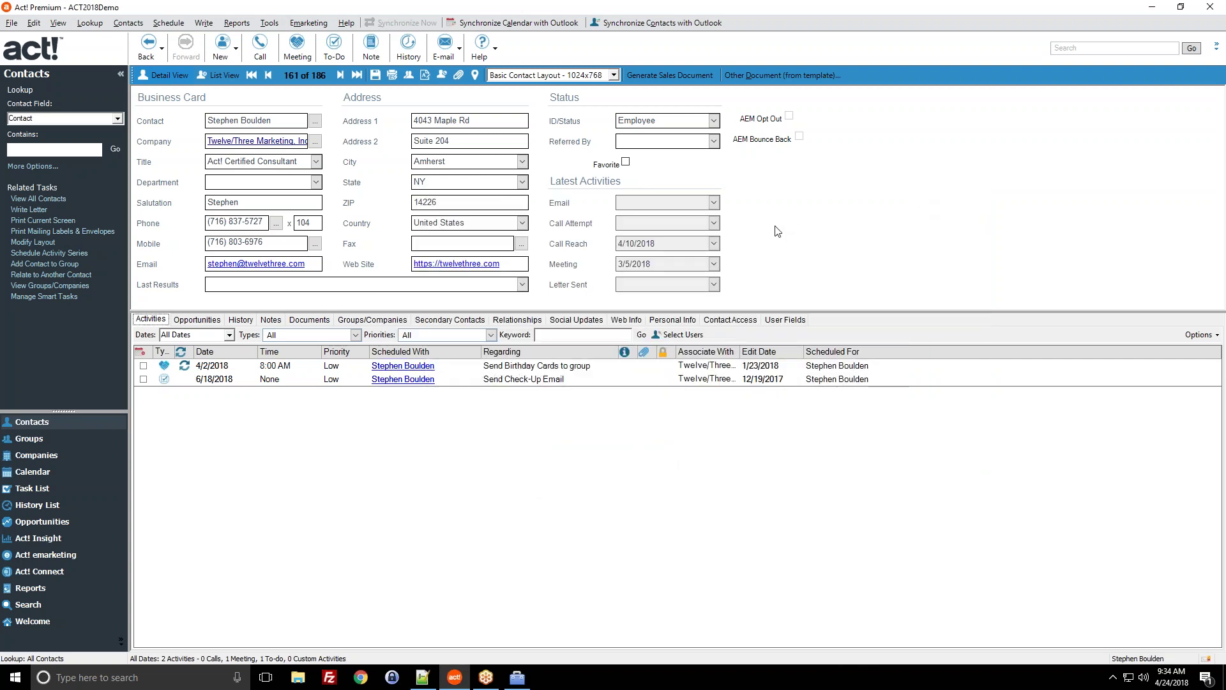
List all contacts and open the detail record of the Rosebud Publications contact.
left_click(38, 198)
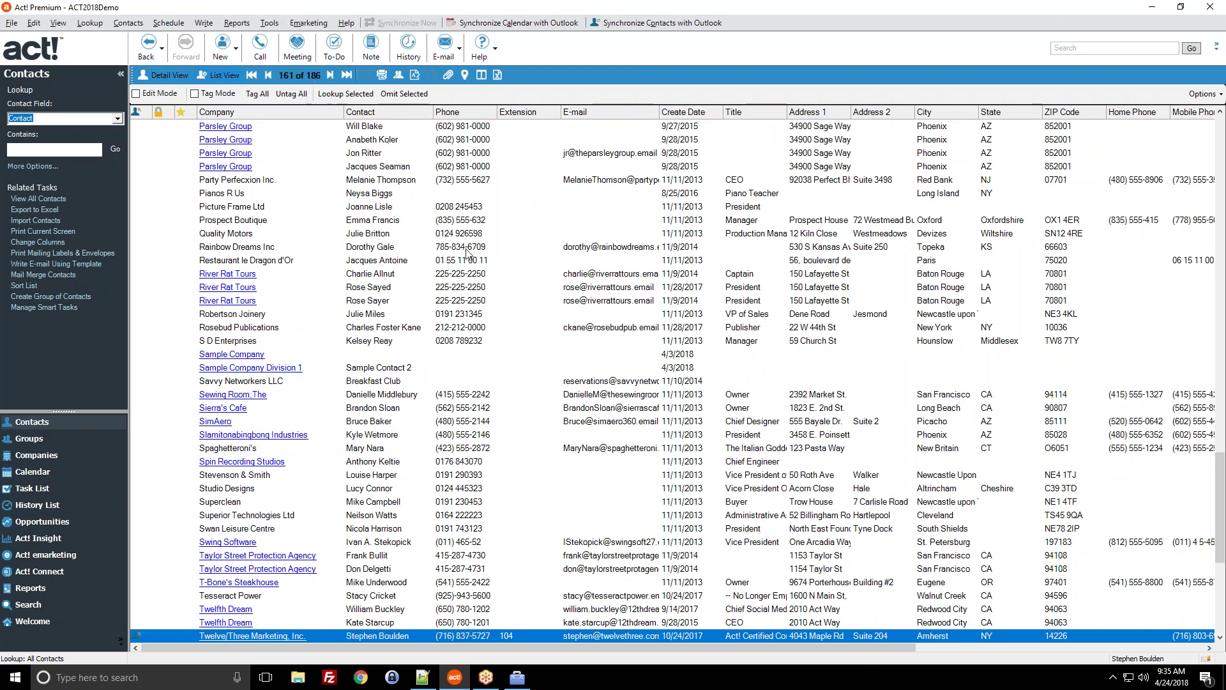
left_click(392, 332)
double_click(393, 334)
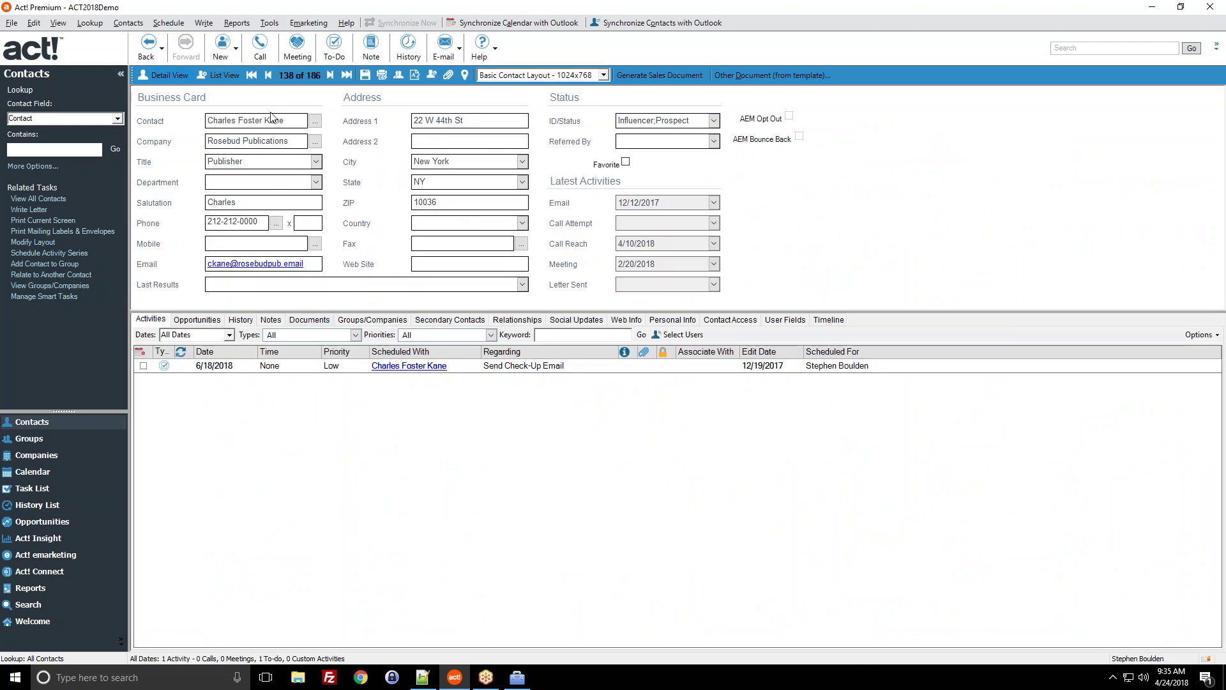
Review the contact's documents and history, including the attachment options of the "Send Welcome Email Template" history entry.
left_click(309, 320)
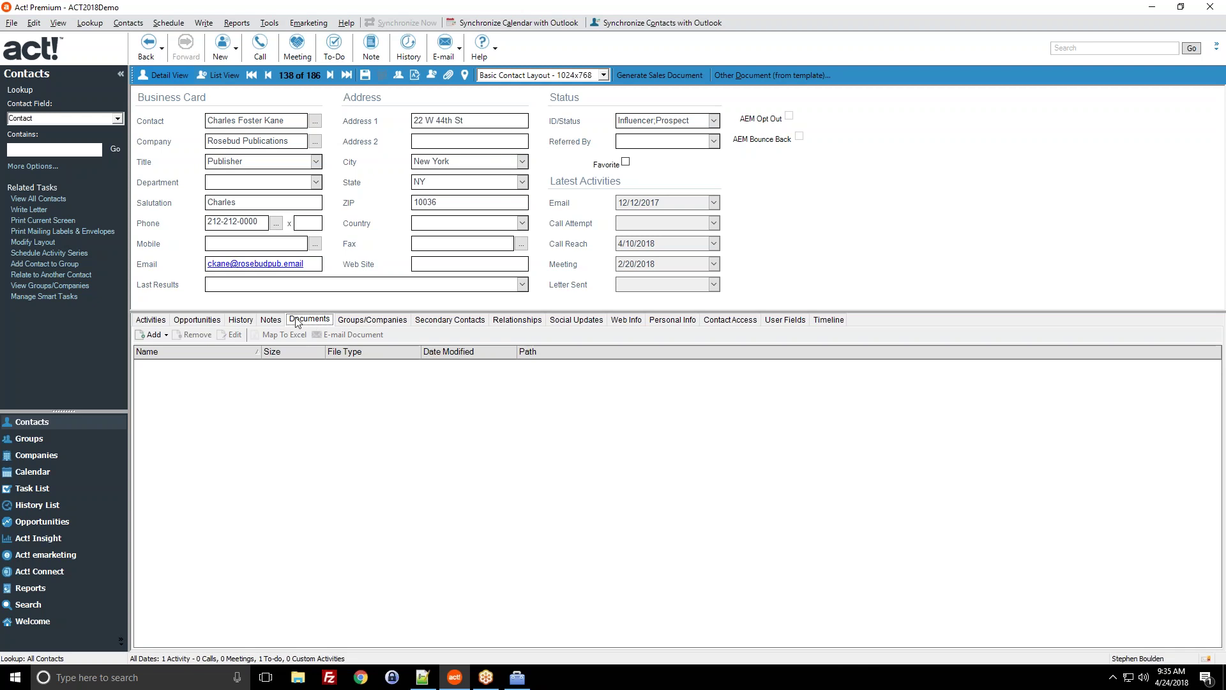
left_click(246, 320)
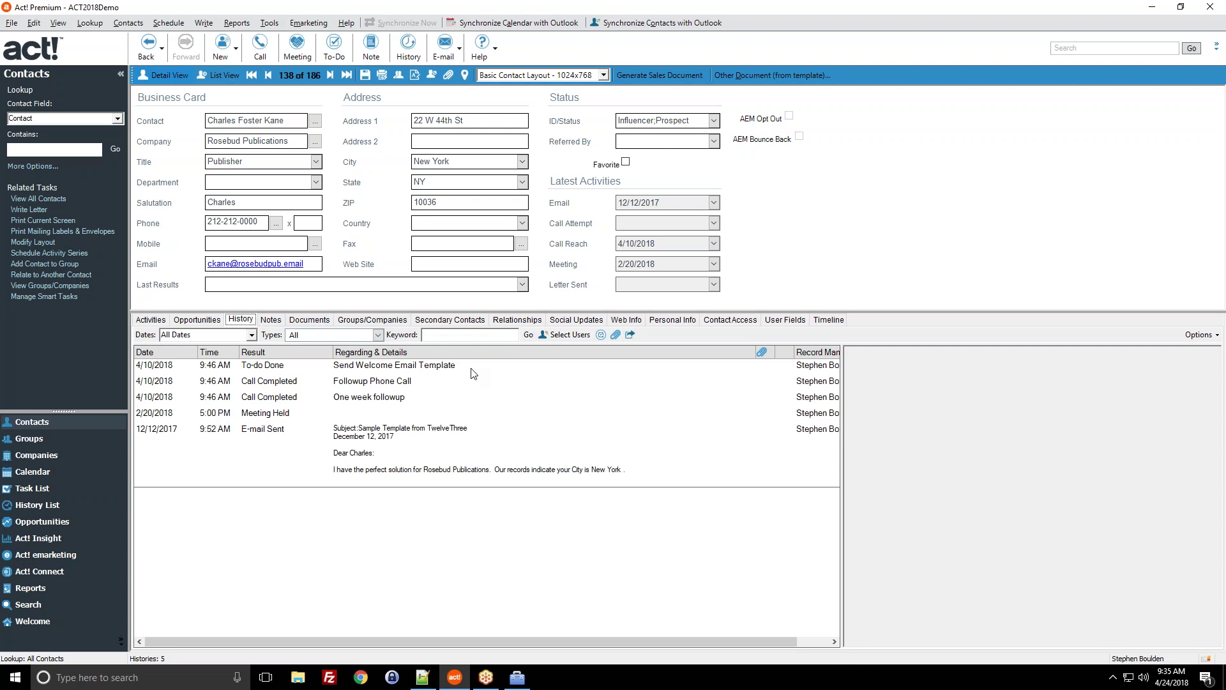
double_click(397, 368)
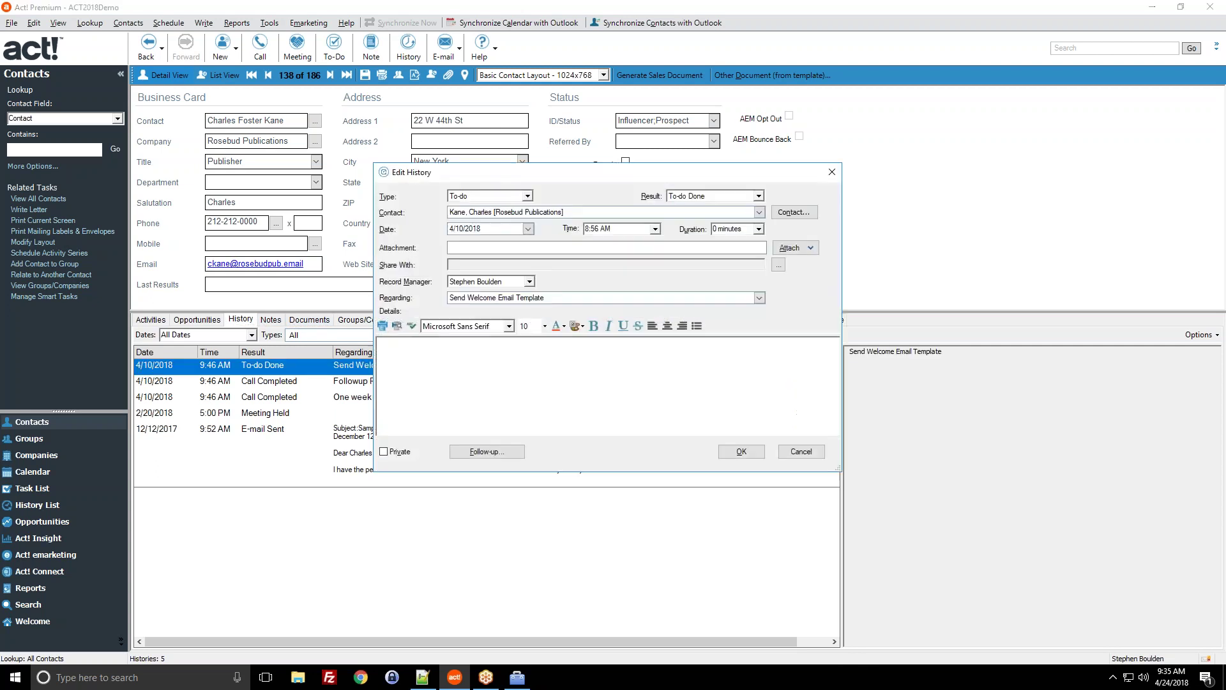
left_click(795, 246)
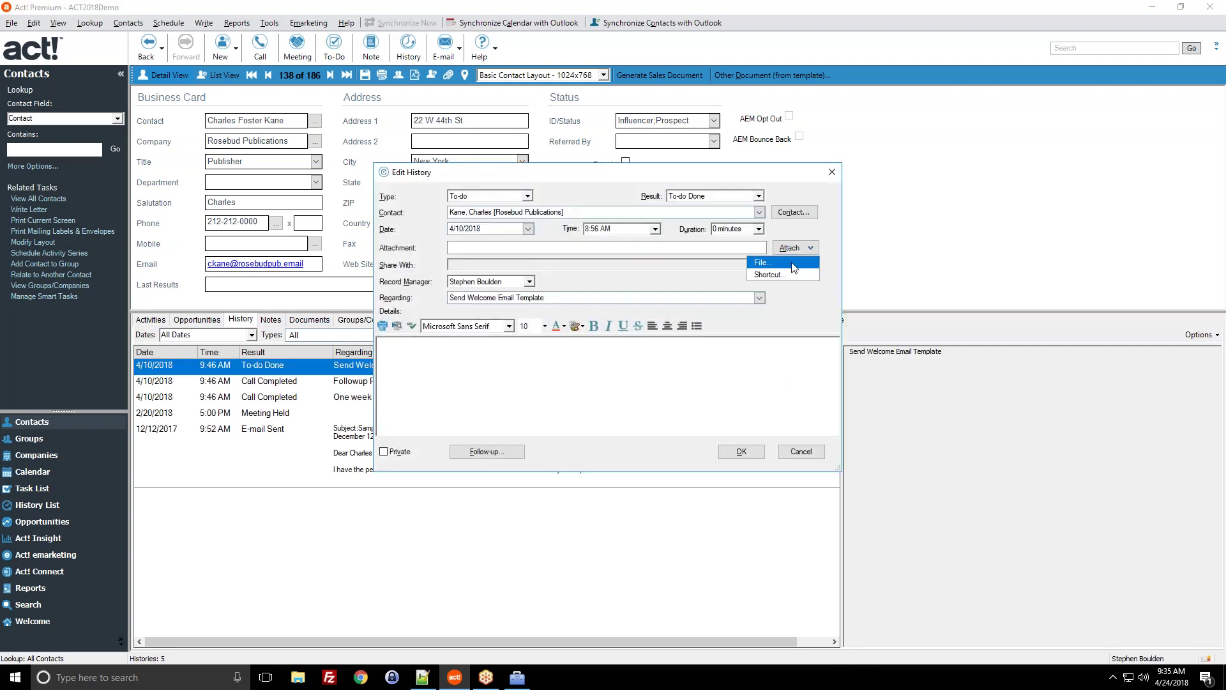
key("Escape")
left_click(801, 450)
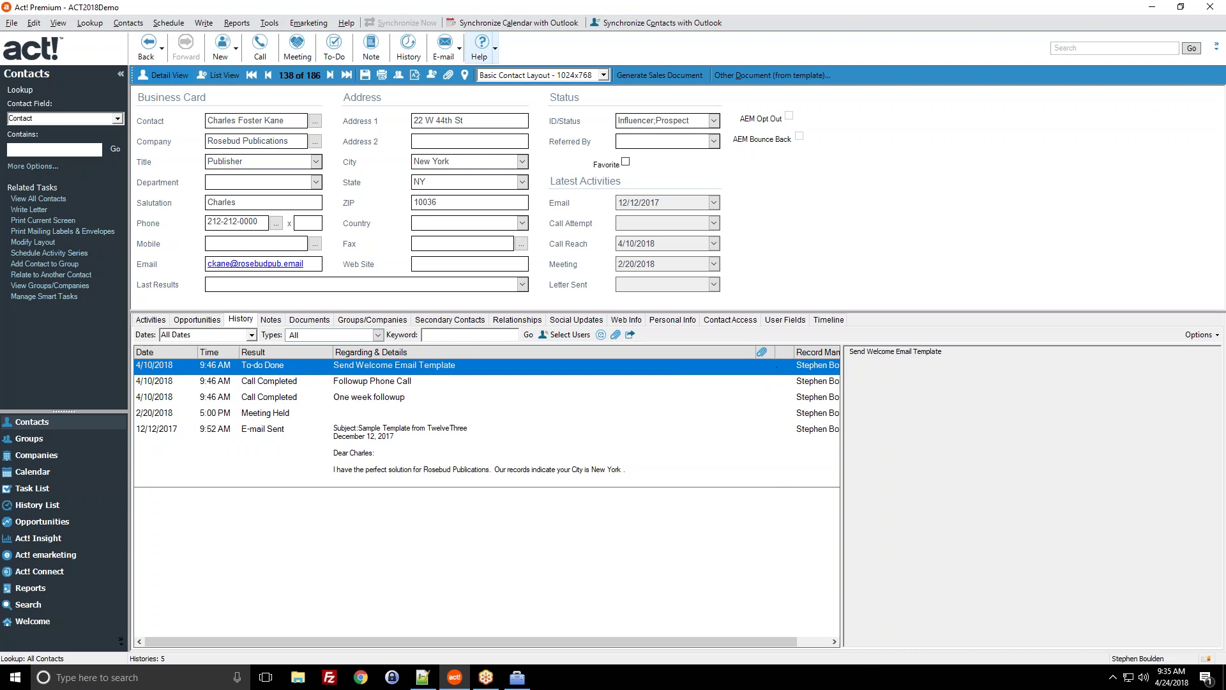
left_click(305, 322)
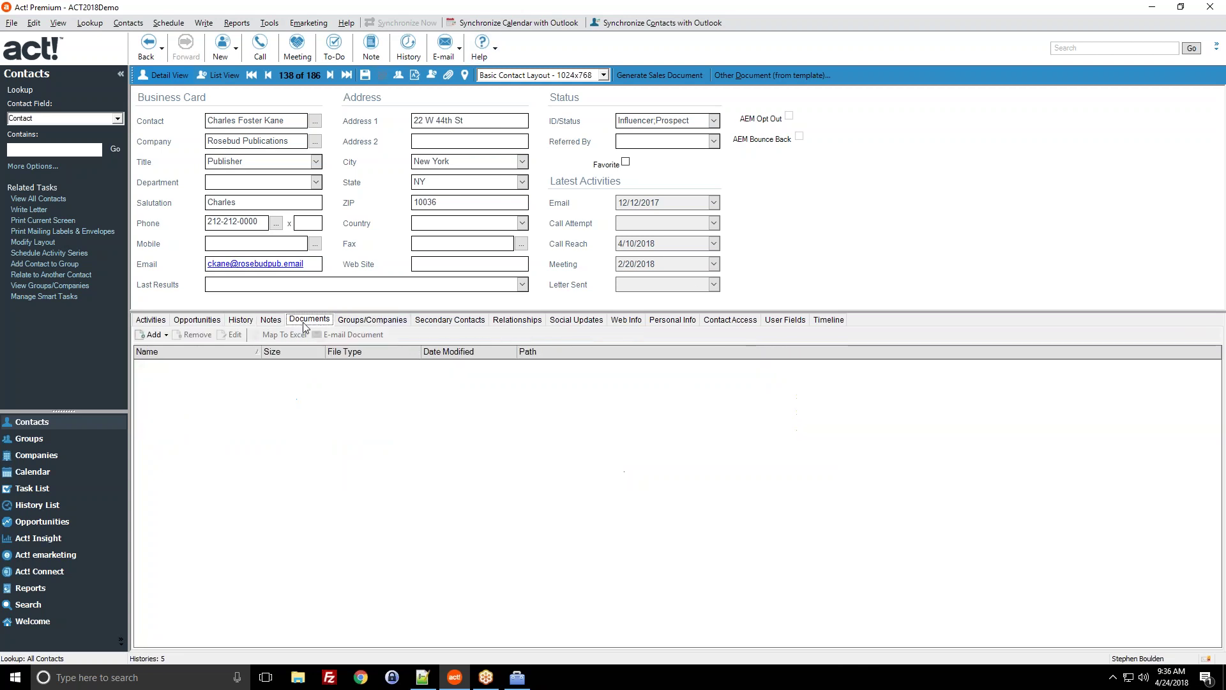
Set Remove Old Data to include cleared activities older than 1095 days.
left_click(270, 24)
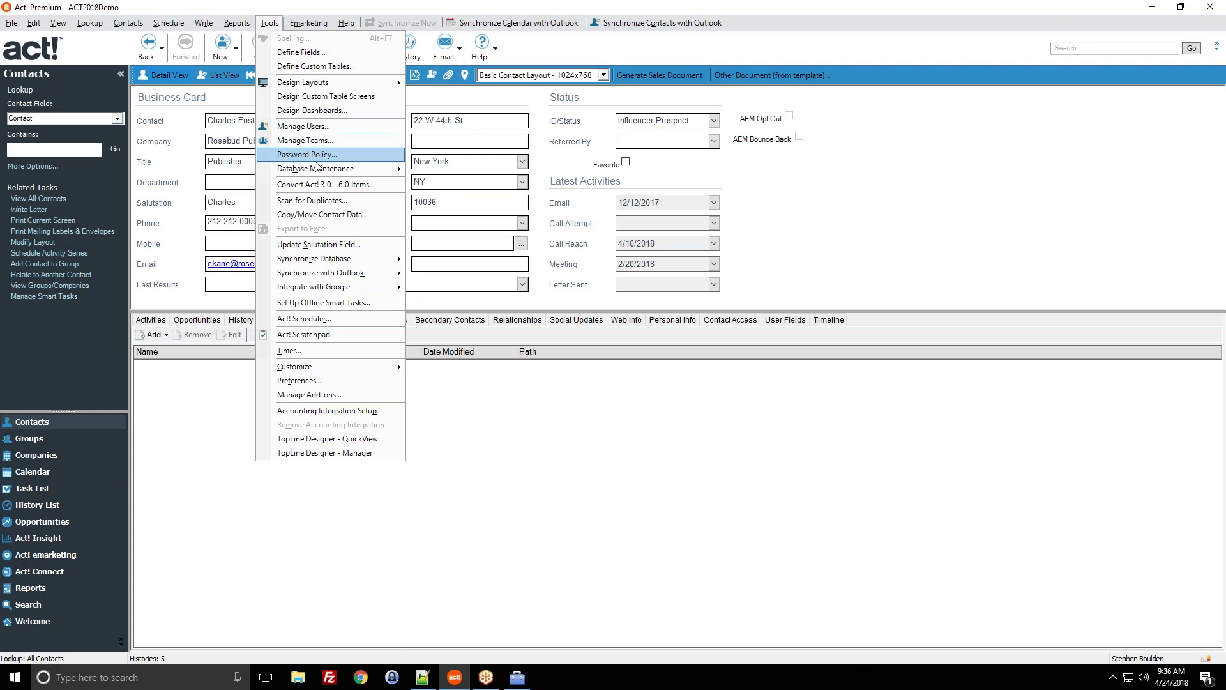
mouse_move(357, 167)
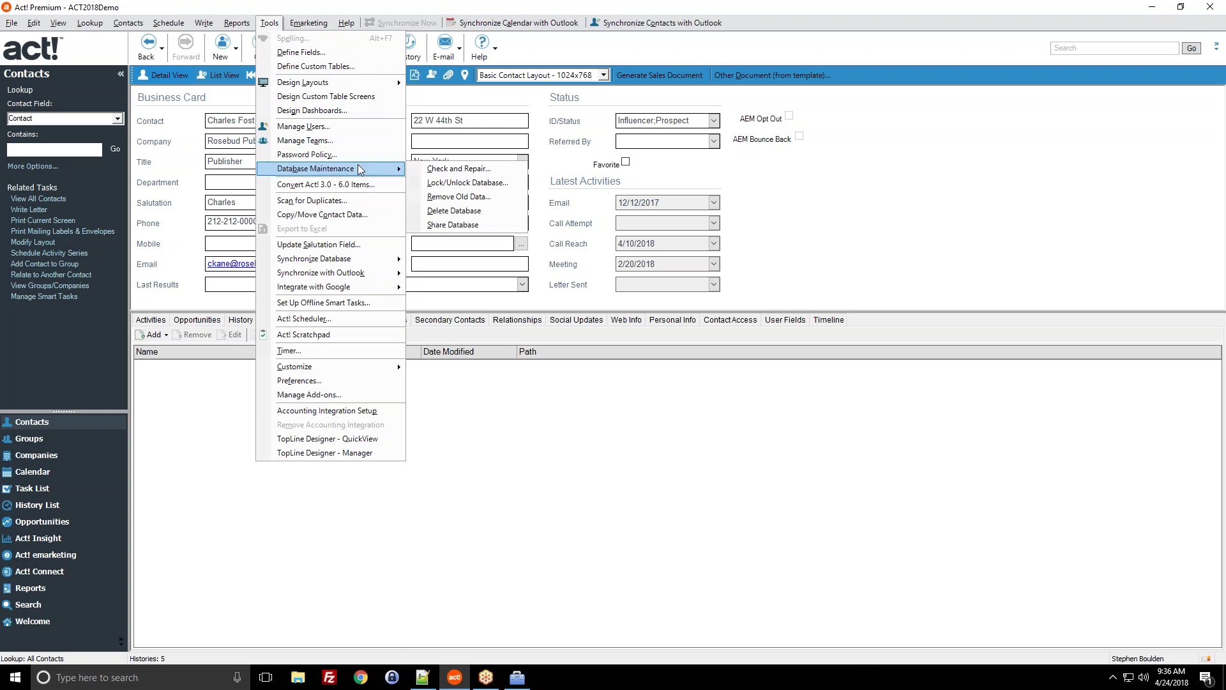
left_click(490, 197)
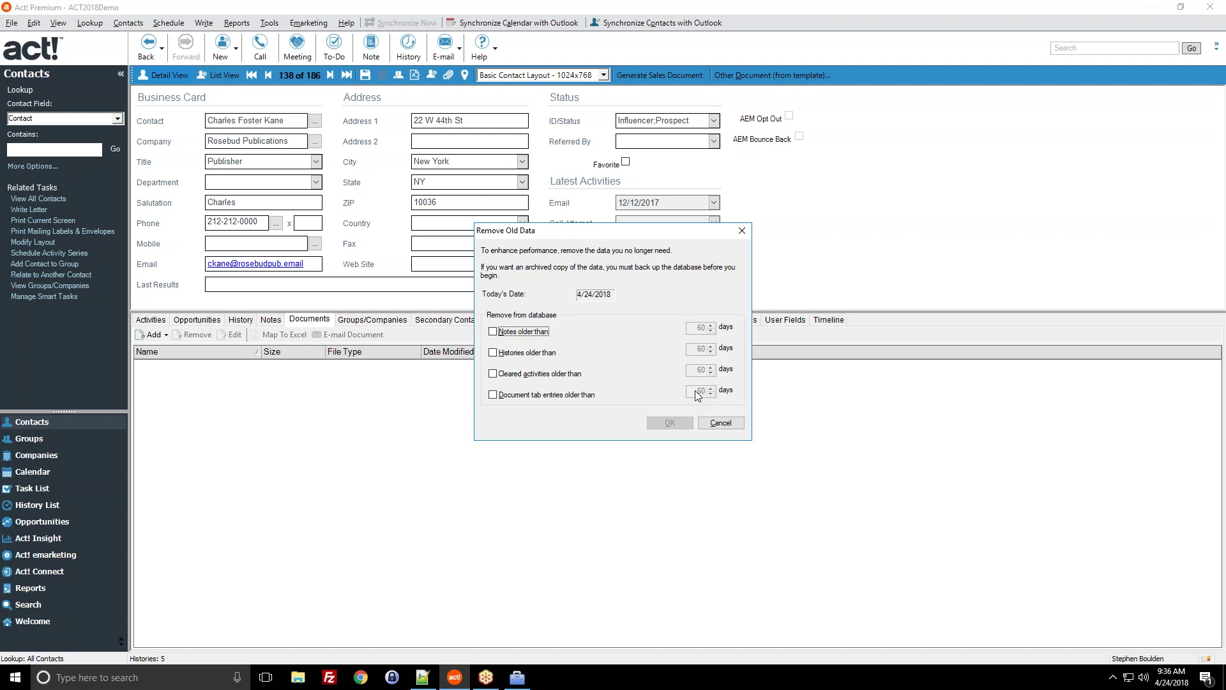
left_click(502, 374)
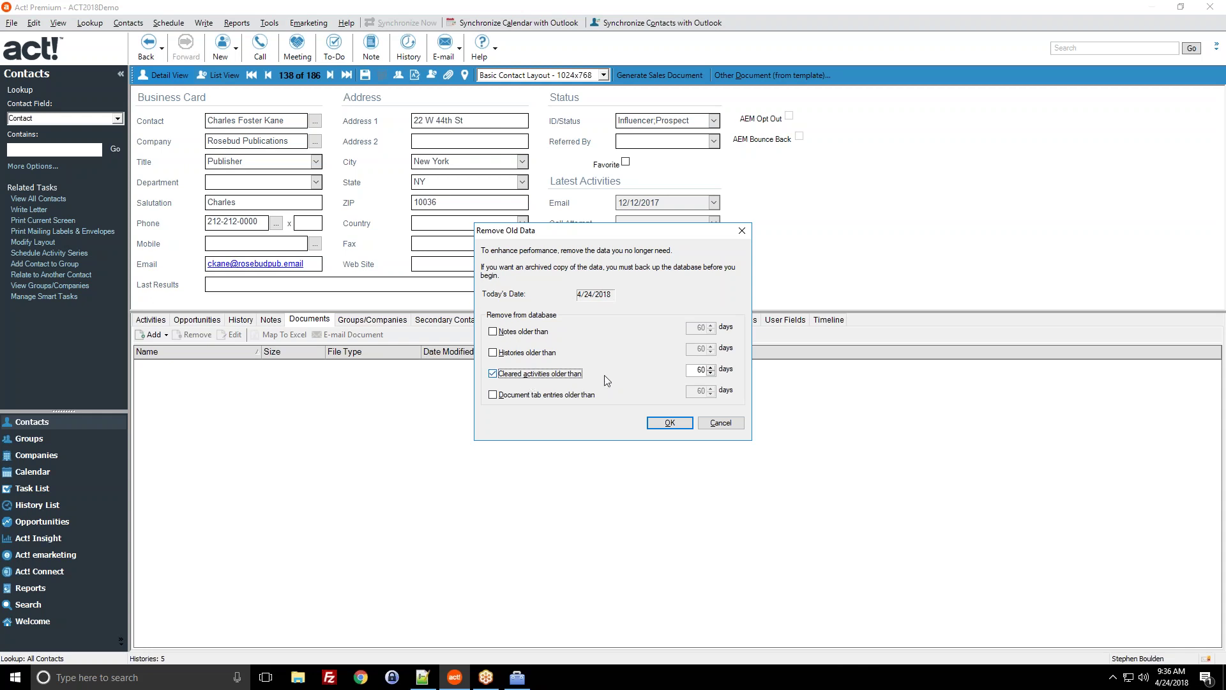
left_click_drag(696, 369, 706, 370)
type("20")
type("1080")
key("BackSpace")
key("BackSpace")
type("95")
Include document tab entries older than 1095 days and run the old data removal.
left_click(494, 396)
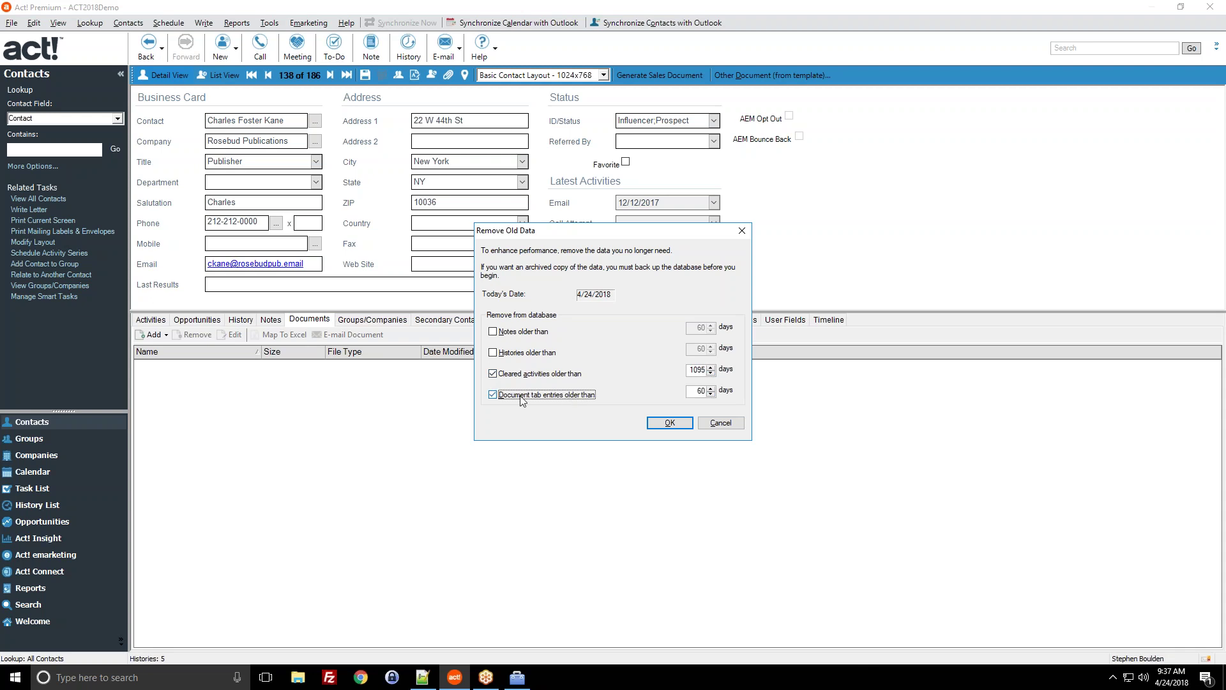
left_click_drag(559, 240, 771, 234)
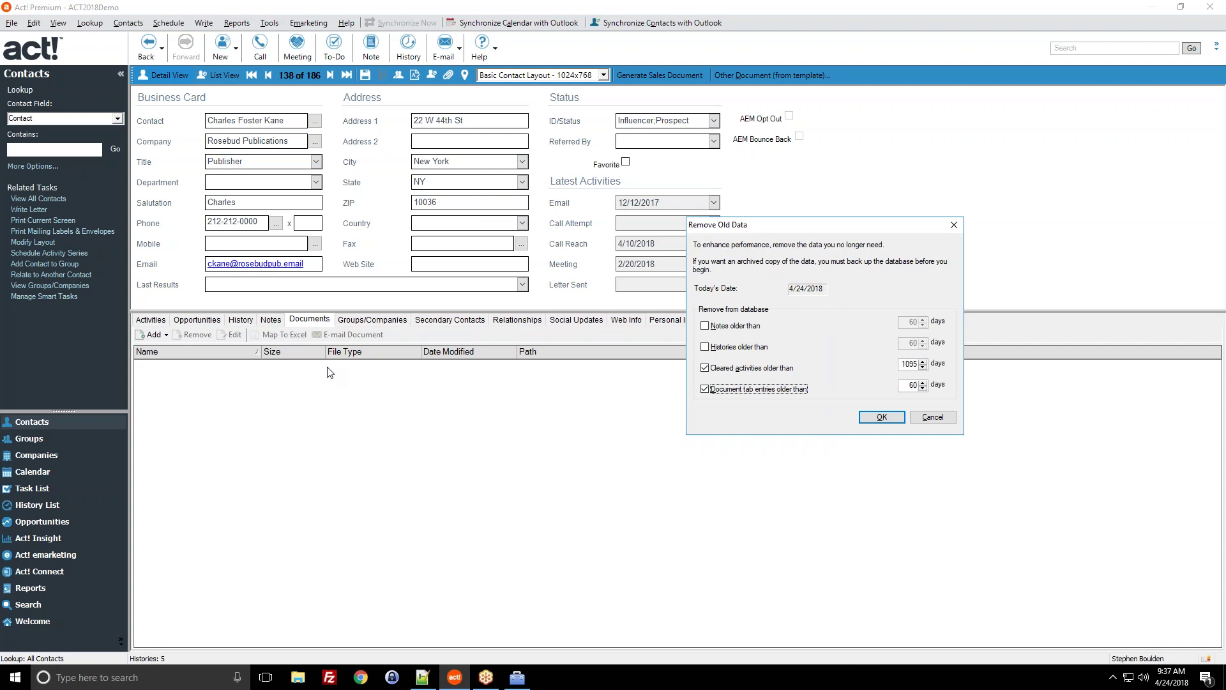
key("Tab")
type("109")
left_click(875, 421)
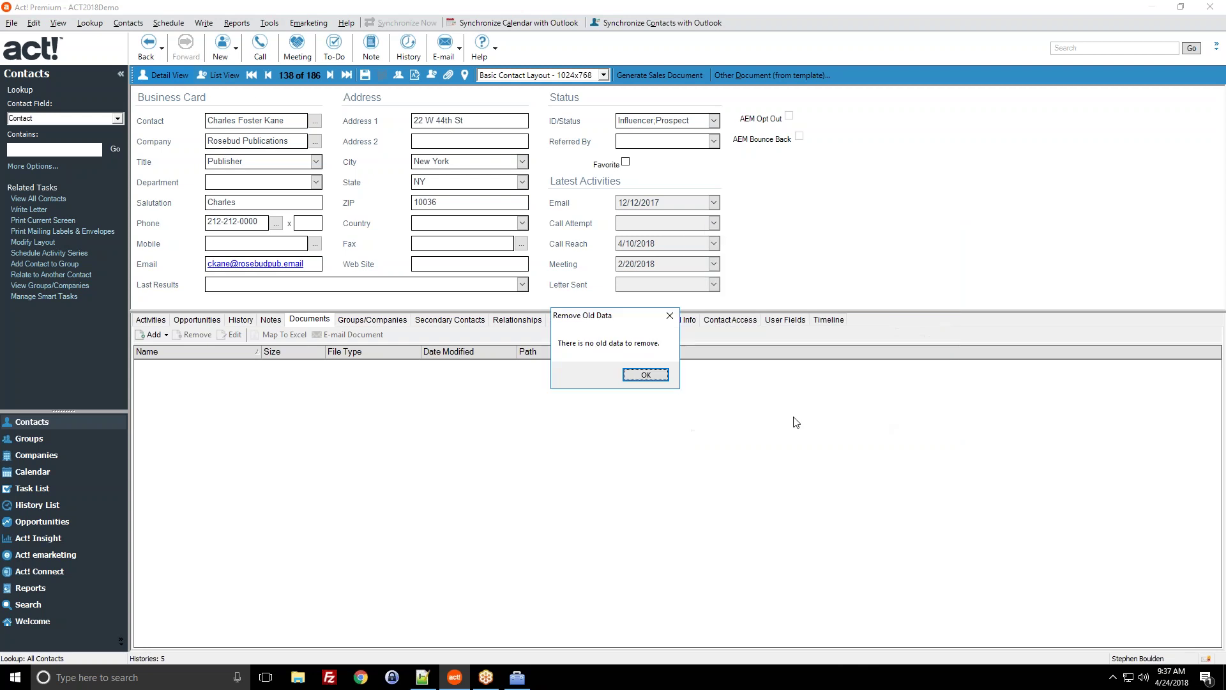
left_click(645, 376)
left_click(268, 23)
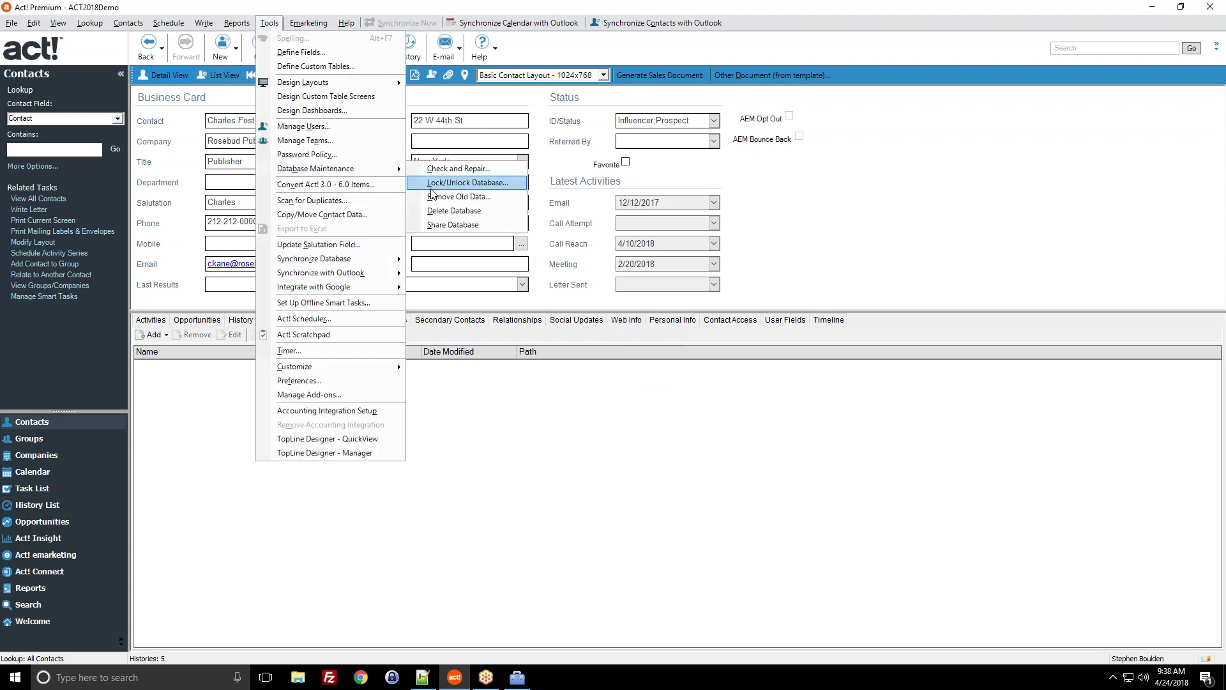
left_click(439, 184)
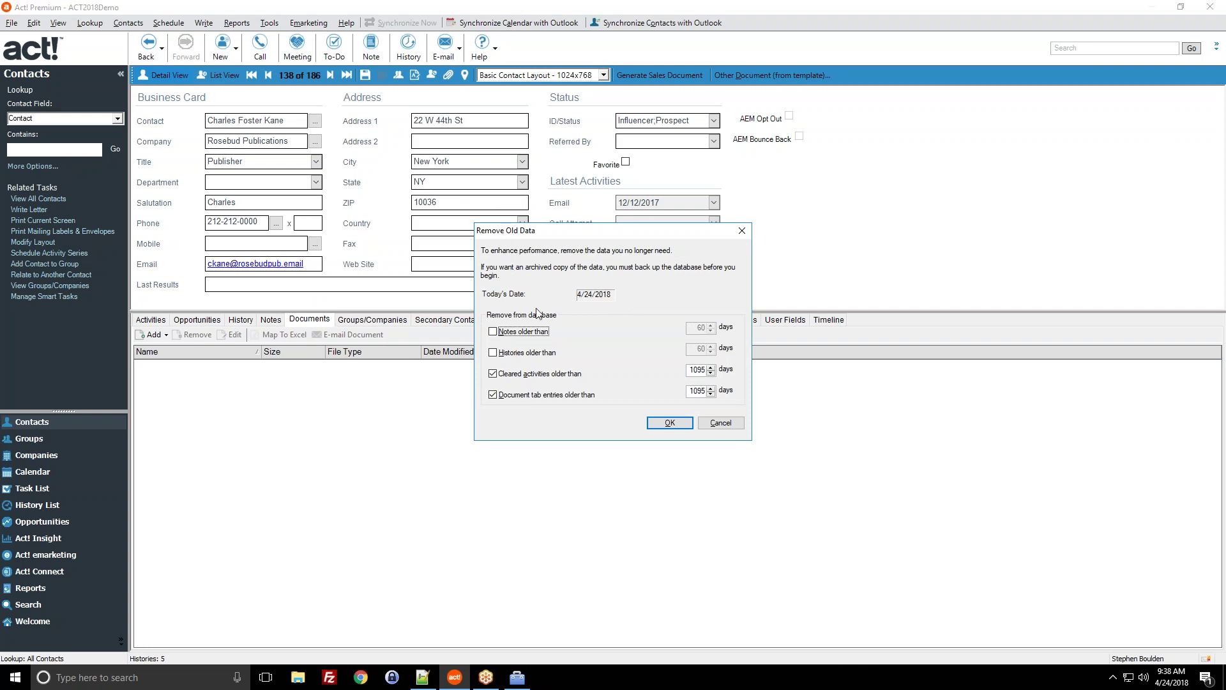
left_click(500, 375)
left_click(504, 397)
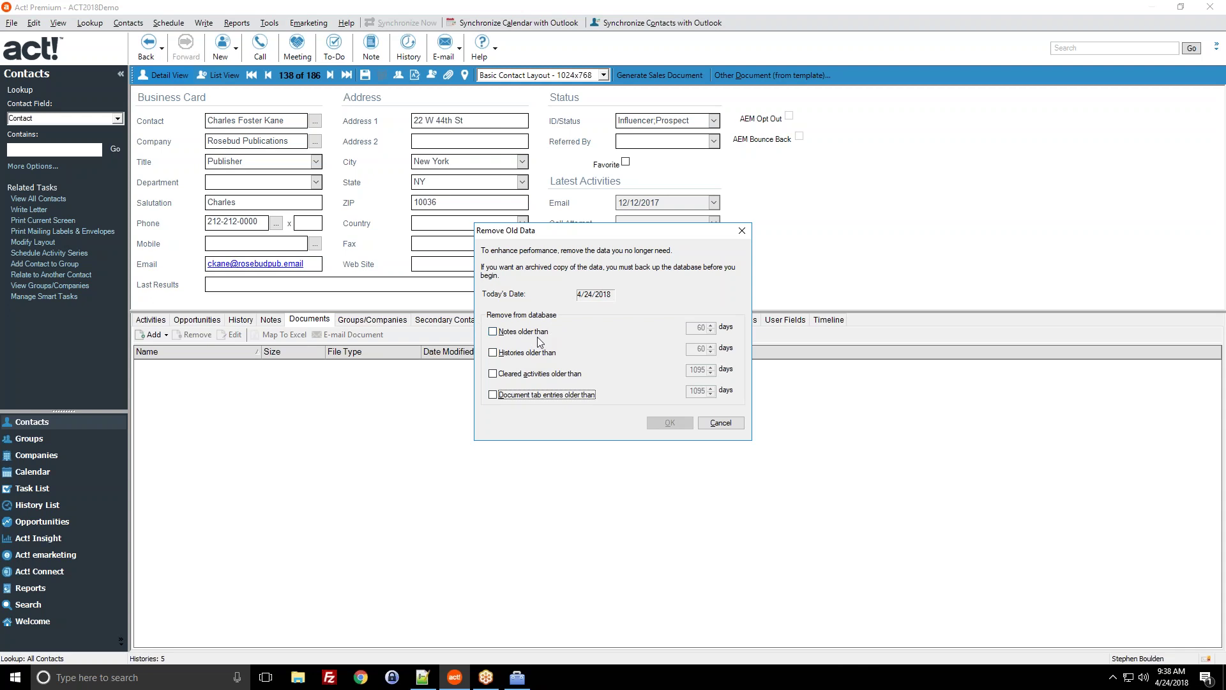
left_click(718, 424)
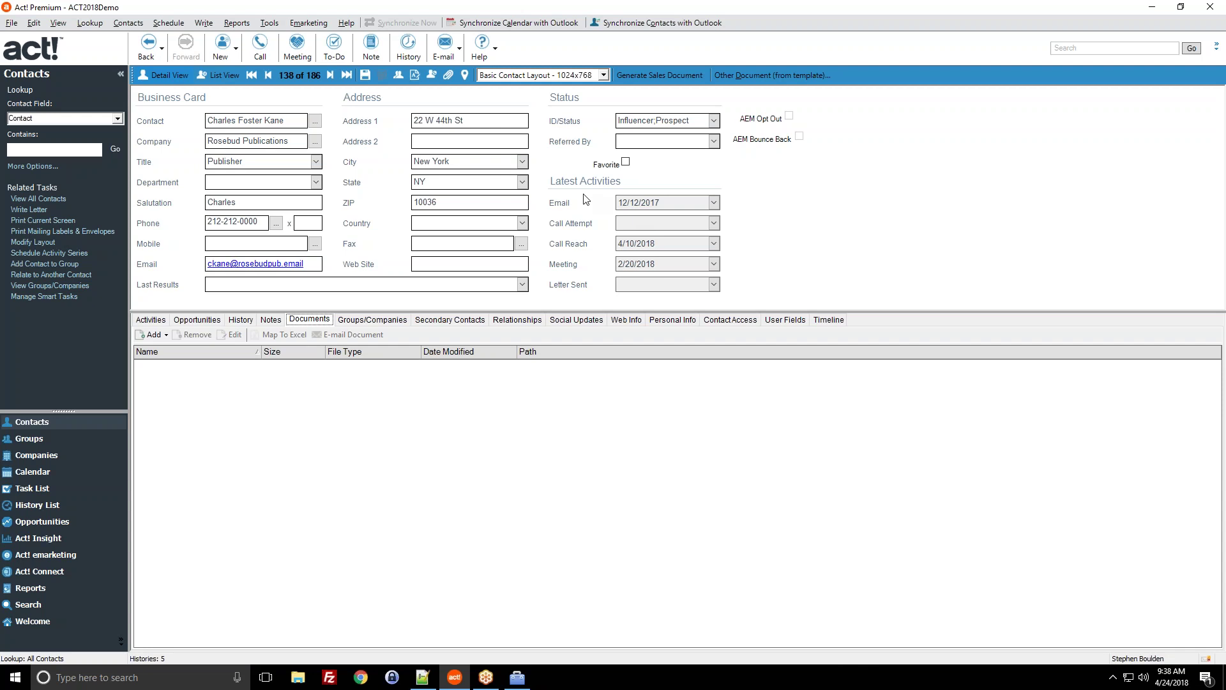
Open the history list and show the histories of all users.
left_click(32, 503)
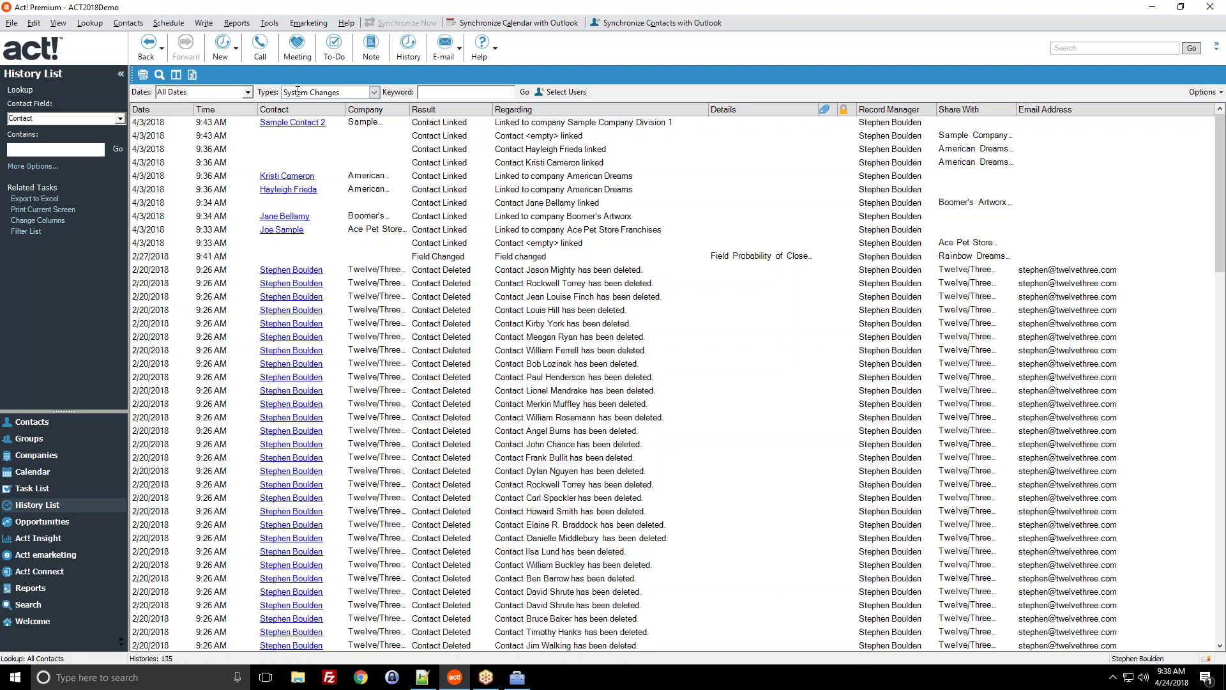
left_click(560, 92)
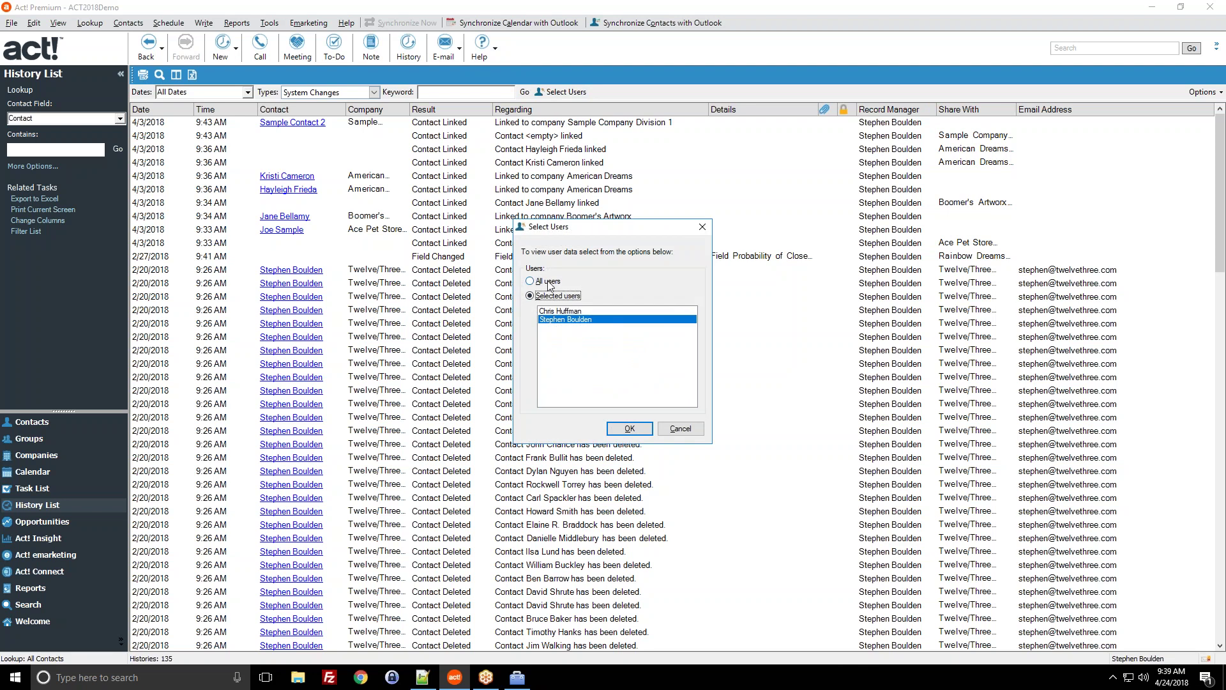
left_click(548, 282)
left_click(629, 428)
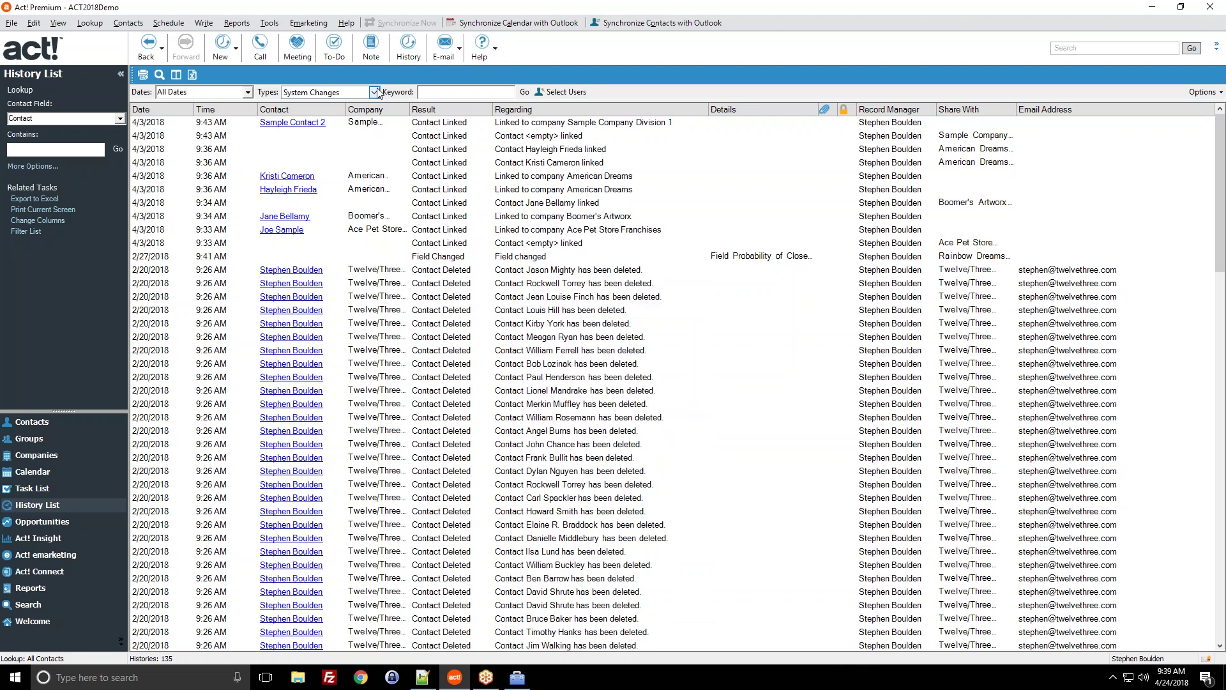
Add Activity Histories to the displayed history types and exclude them again.
left_click(374, 92)
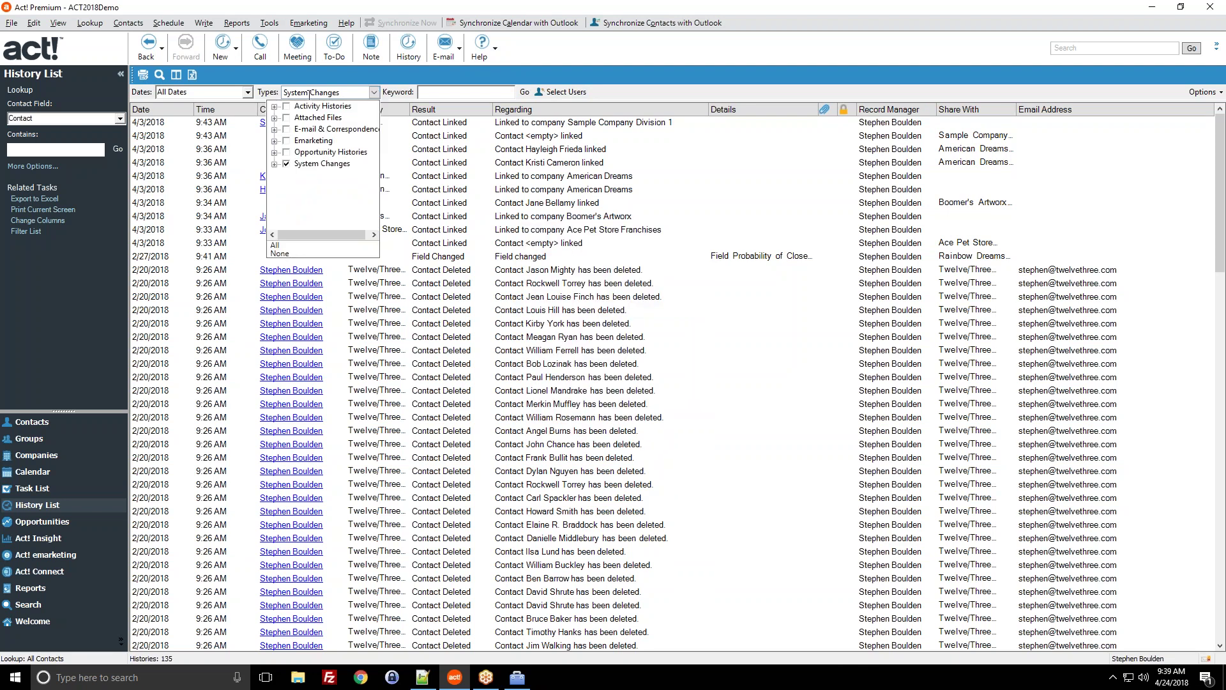
left_click(275, 106)
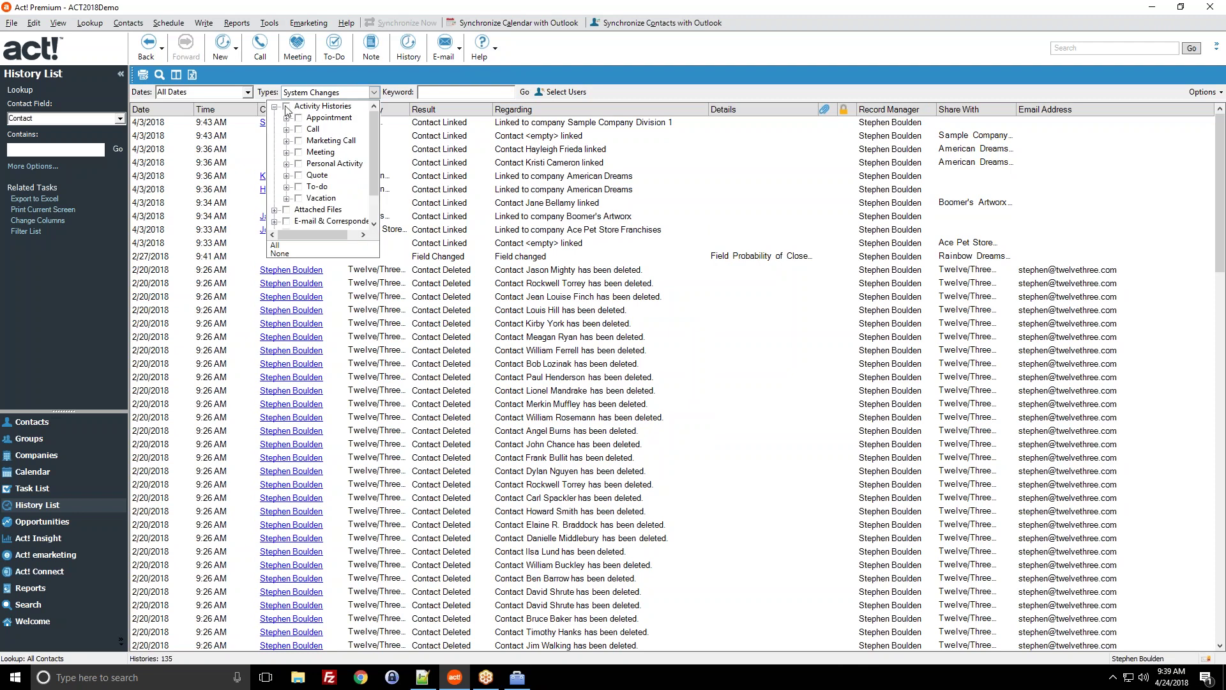
left_click(287, 108)
left_click(340, 82)
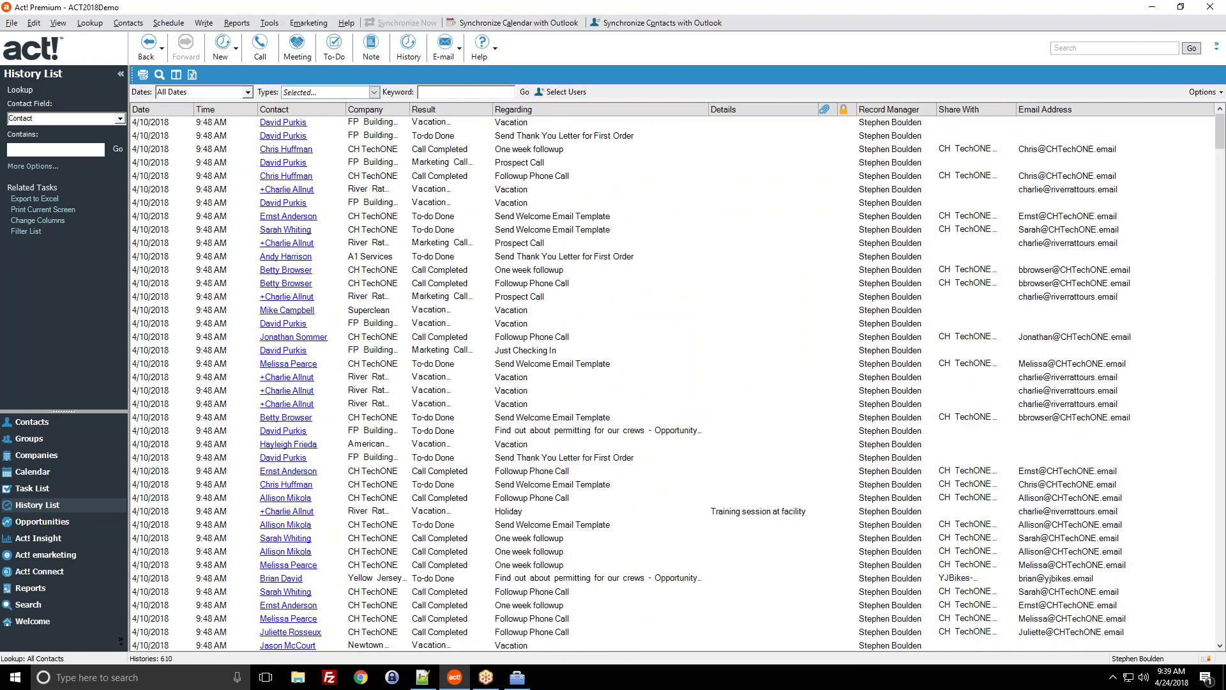
left_click(374, 92)
left_click(287, 106)
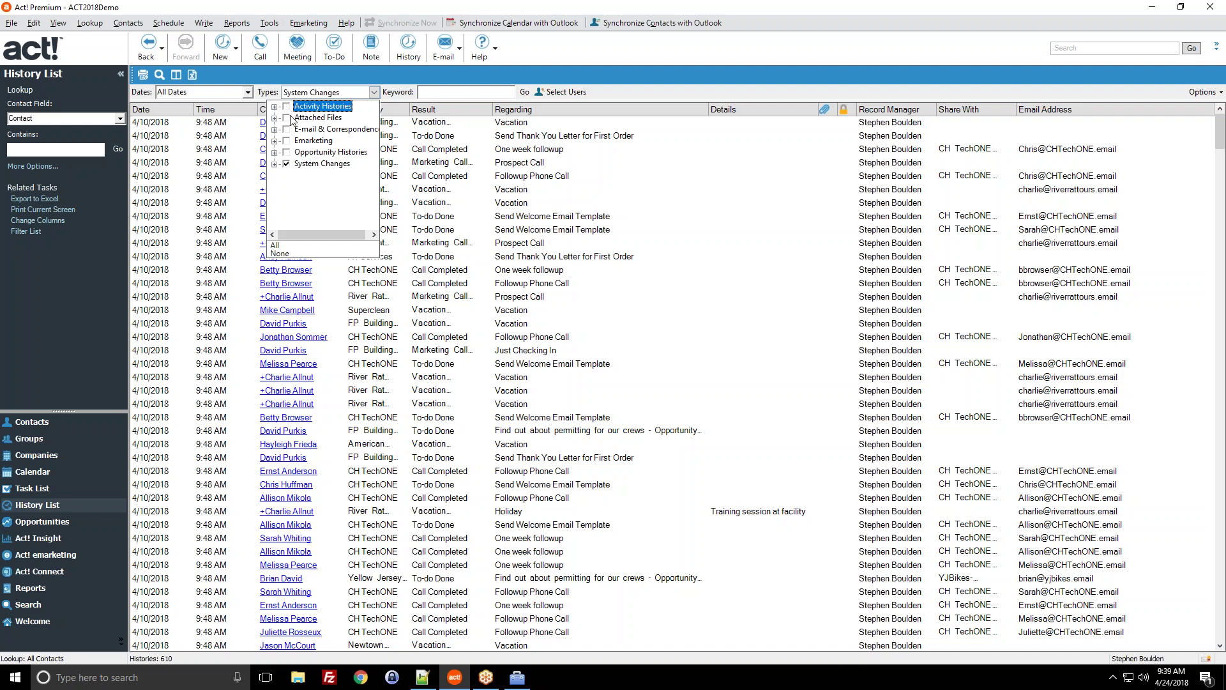
Review the activity, contact and system change subtypes included under the System Changes history type.
left_click(316, 165)
left_click(274, 164)
left_click(286, 175)
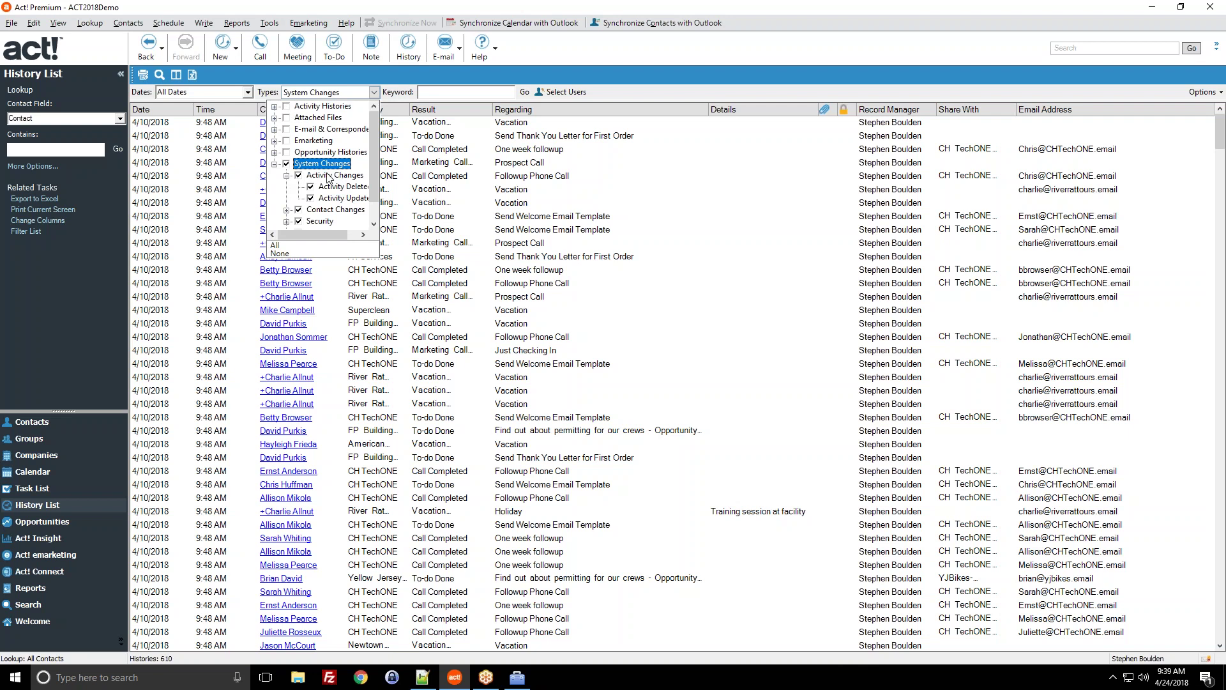
scroll(328, 202, "down", 1)
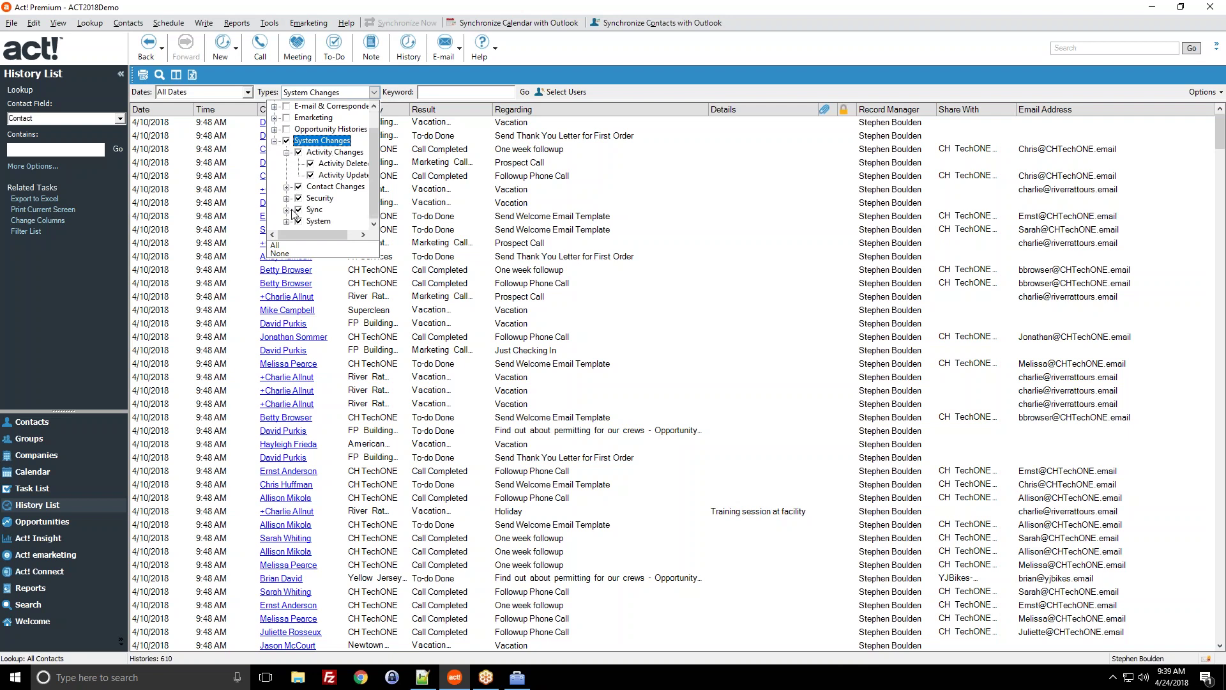
left_click(287, 186)
scroll(337, 198, "down", 1)
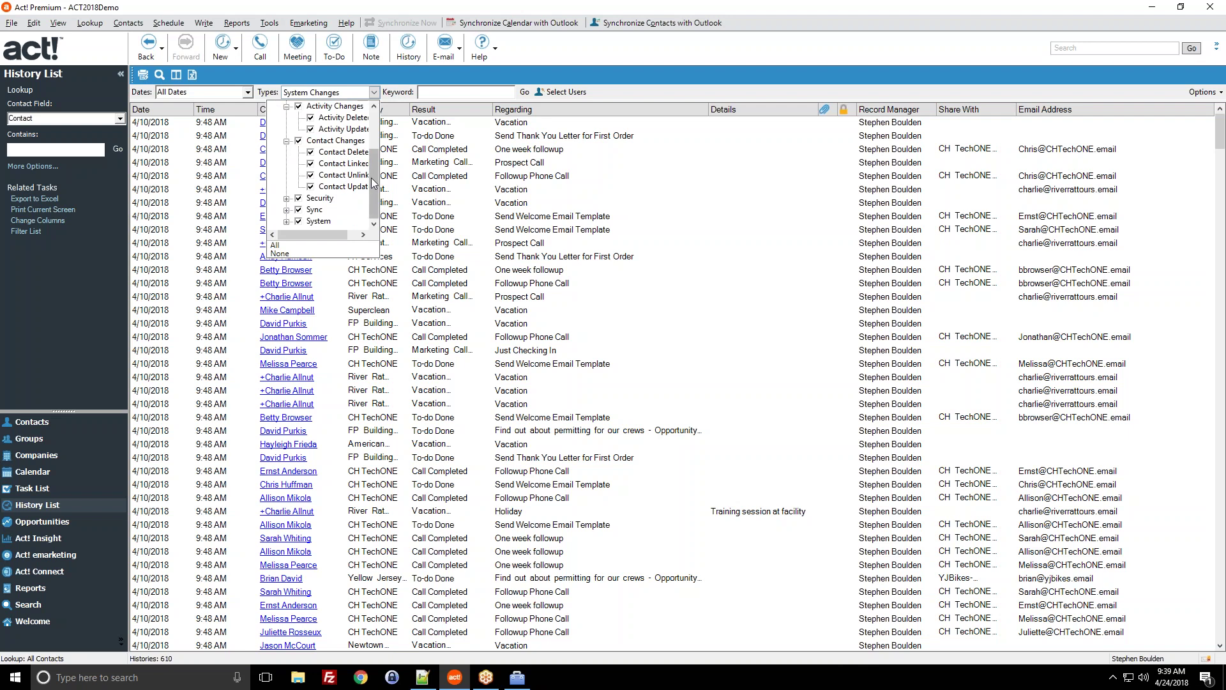
left_click(287, 222)
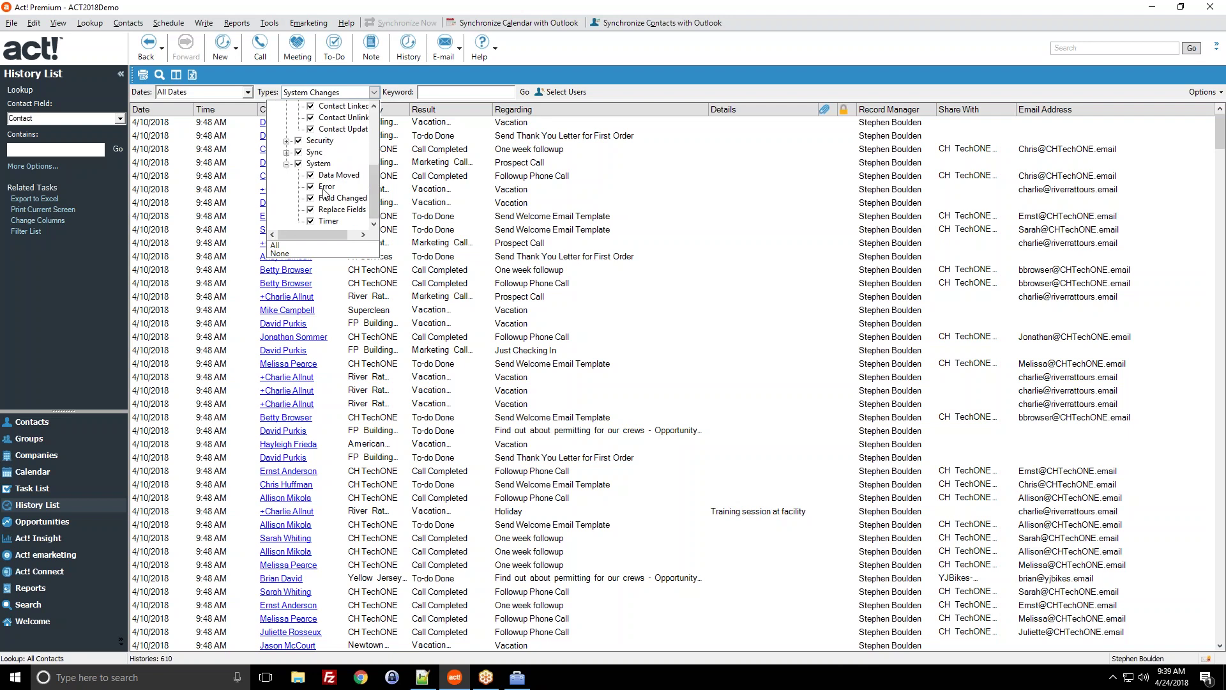
scroll(305, 171, "up", 5)
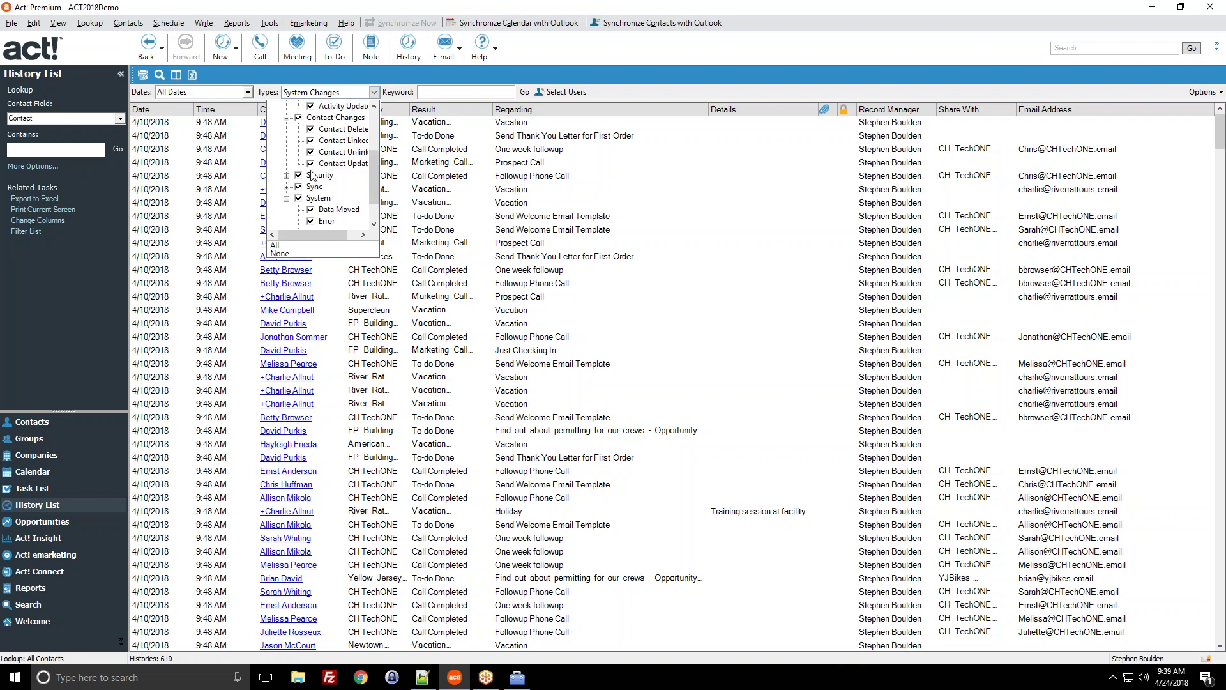
left_click(275, 165)
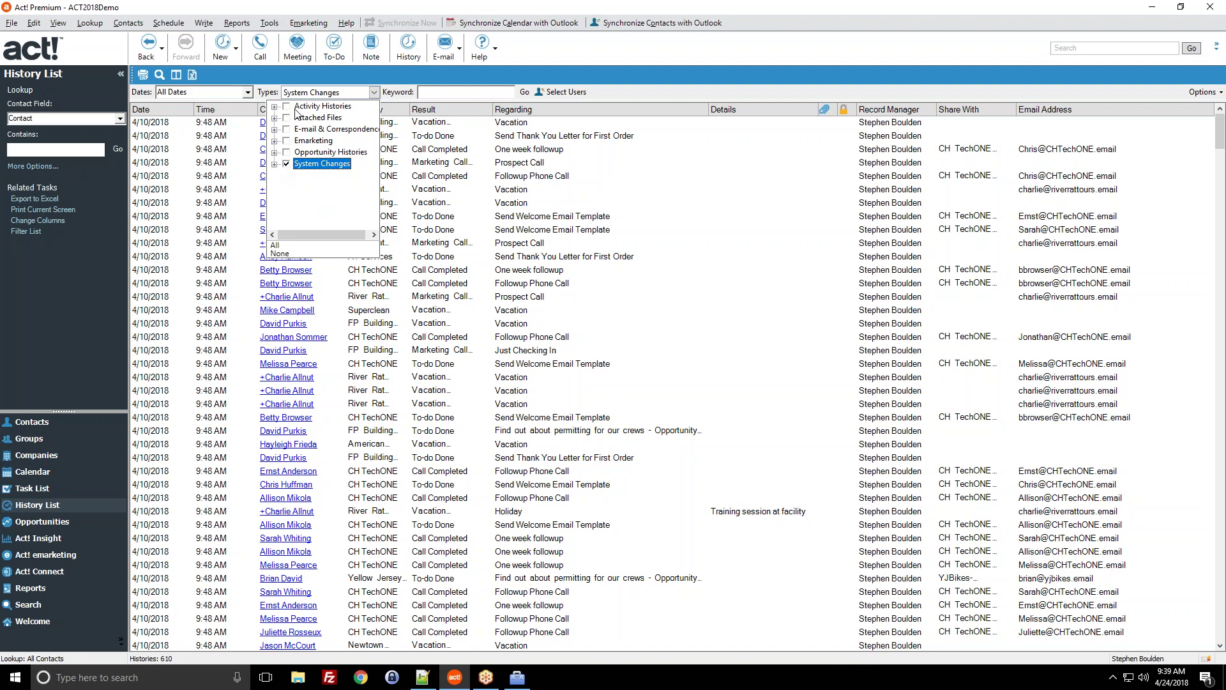
left_click(397, 87)
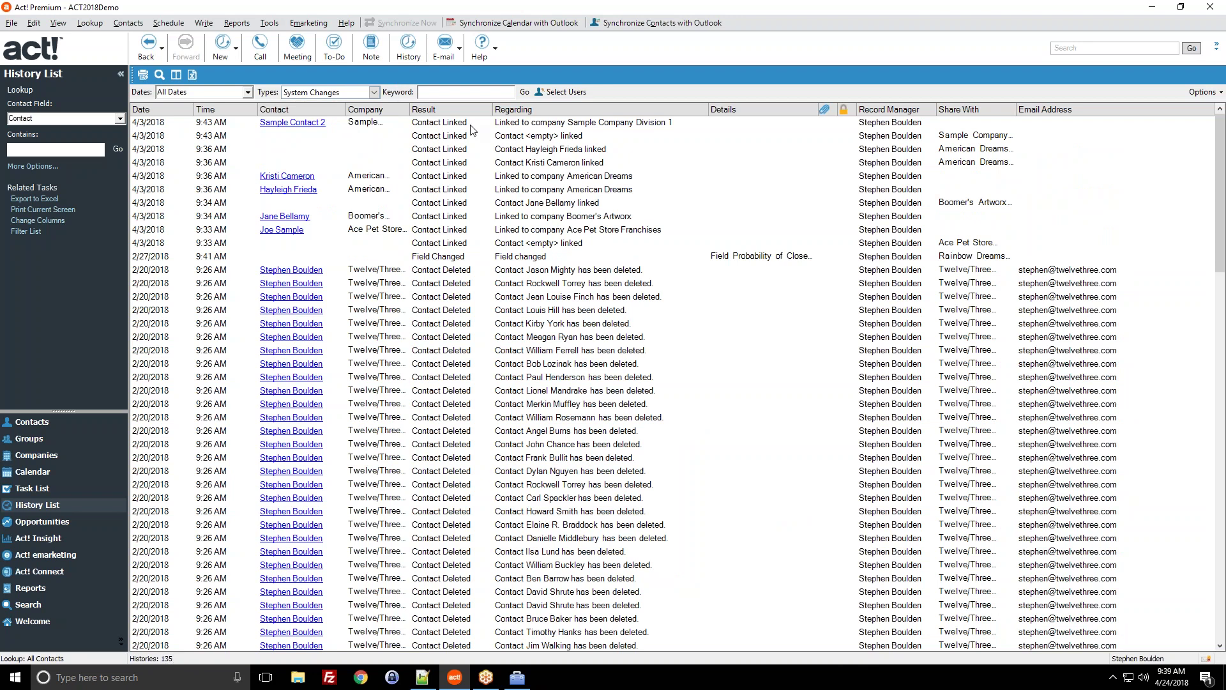
Examine the Contact Linked, Field Changed and Contact Deleted entries in the System Changes history list.
left_click(443, 123)
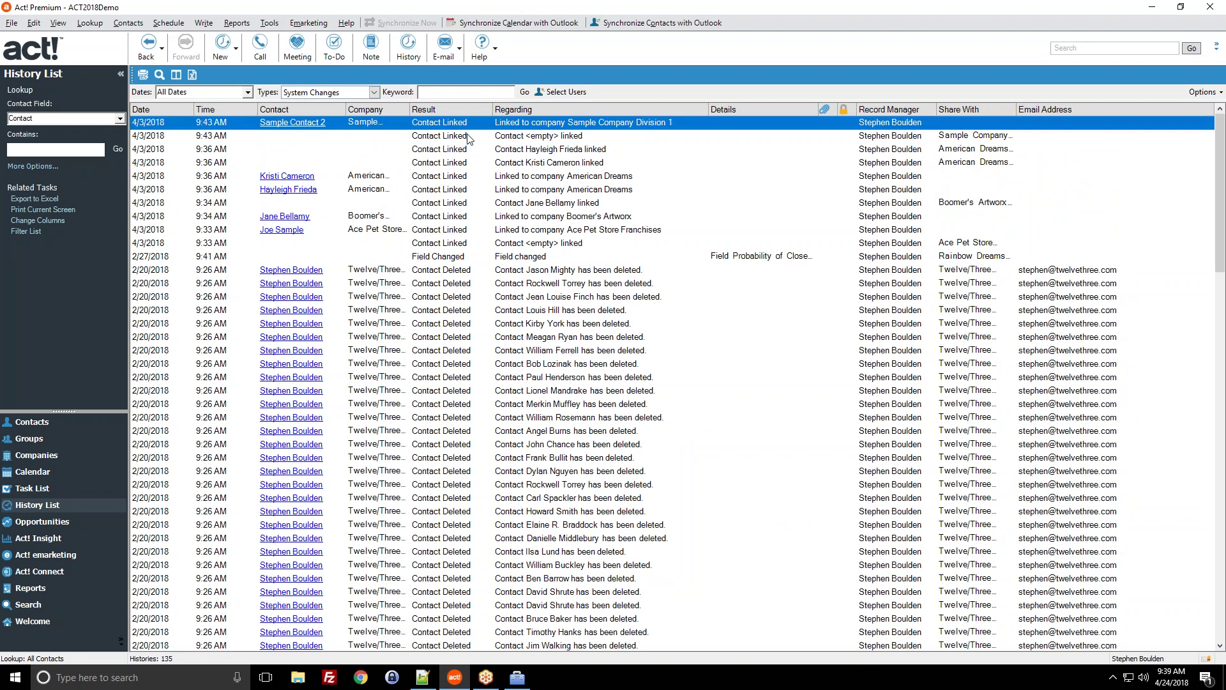
left_click(443, 255)
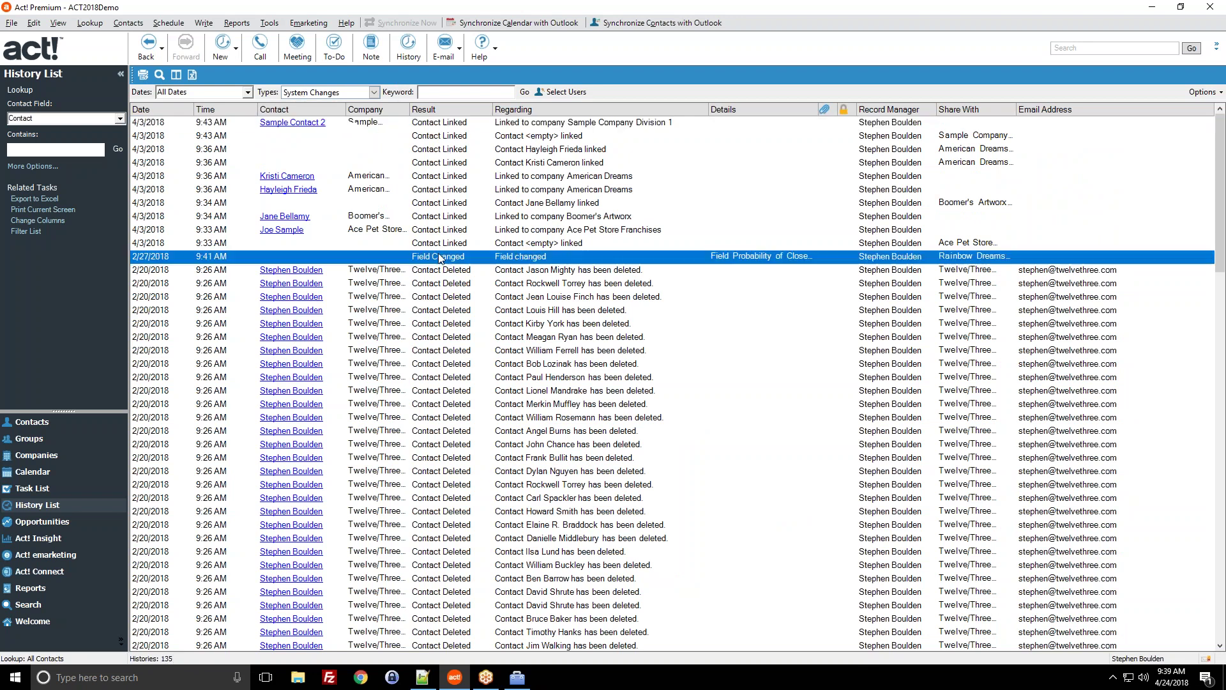
left_click(434, 323)
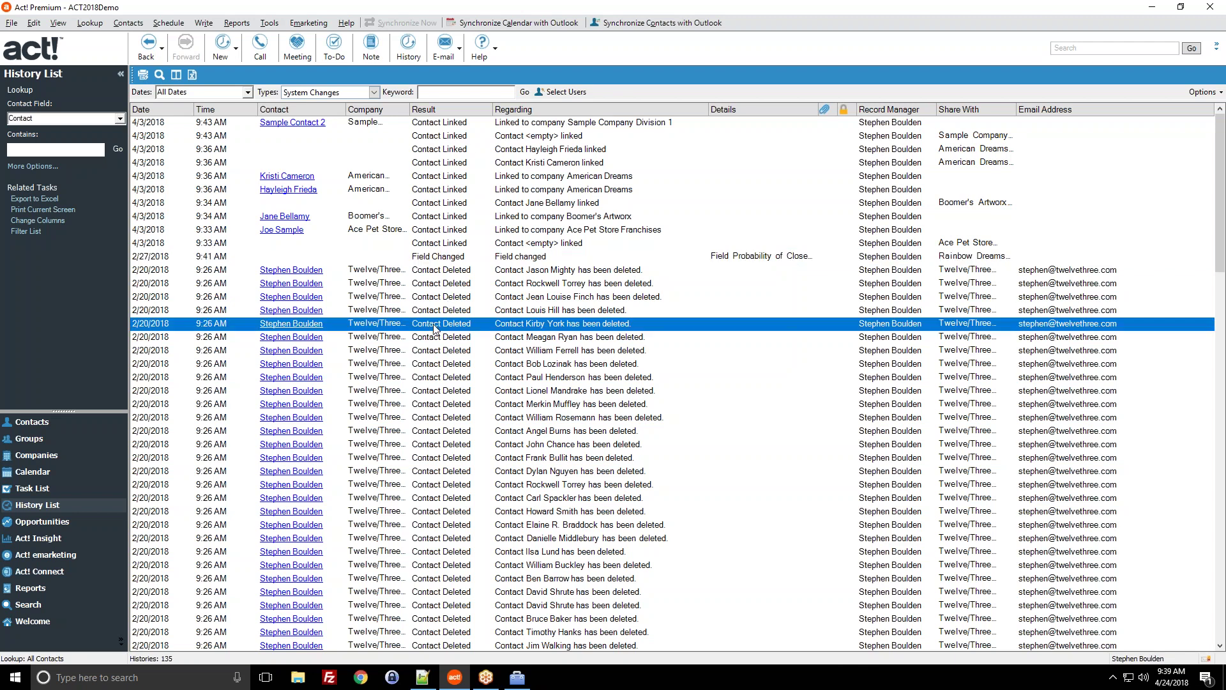
scroll(435, 324, "down", 9)
scroll(434, 324, "down", 15)
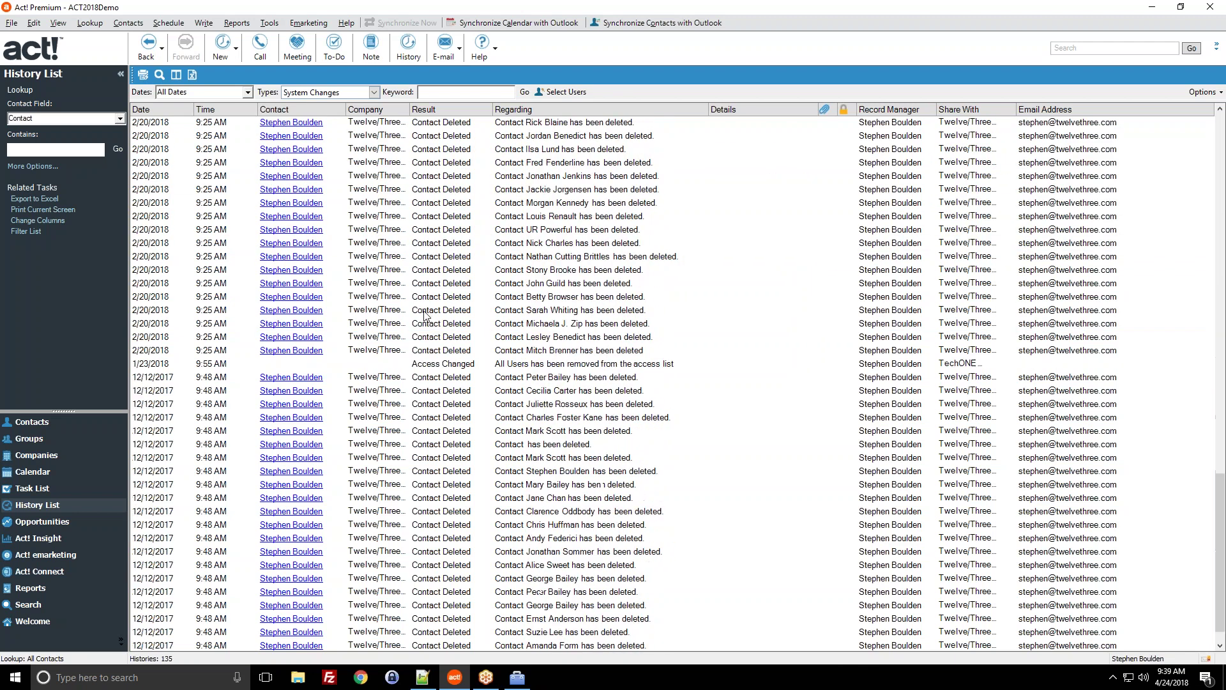
scroll(426, 315, "up", 20)
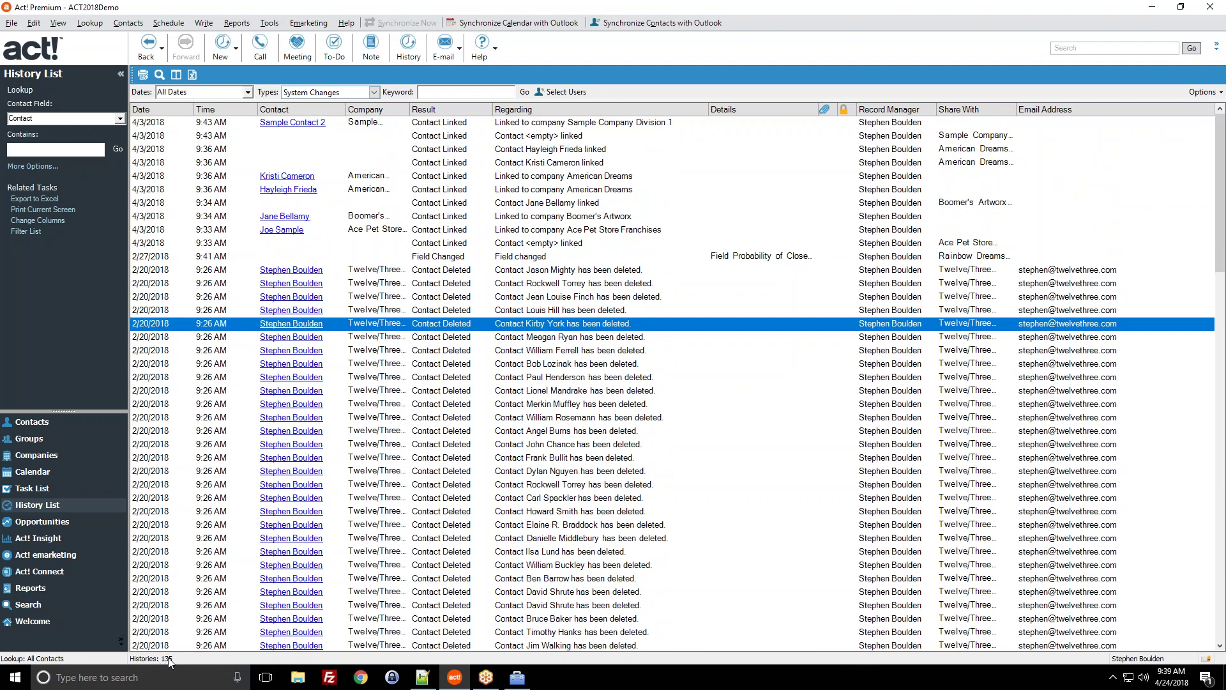
left_click(448, 124)
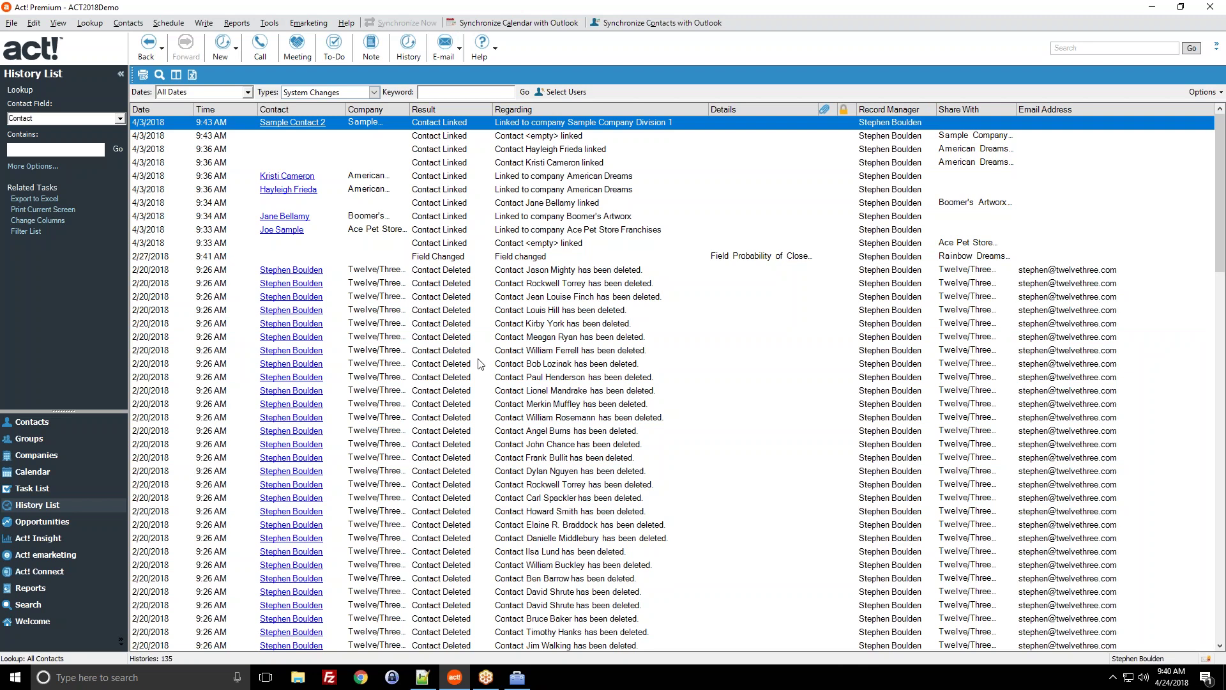
scroll(481, 363, "down", 12)
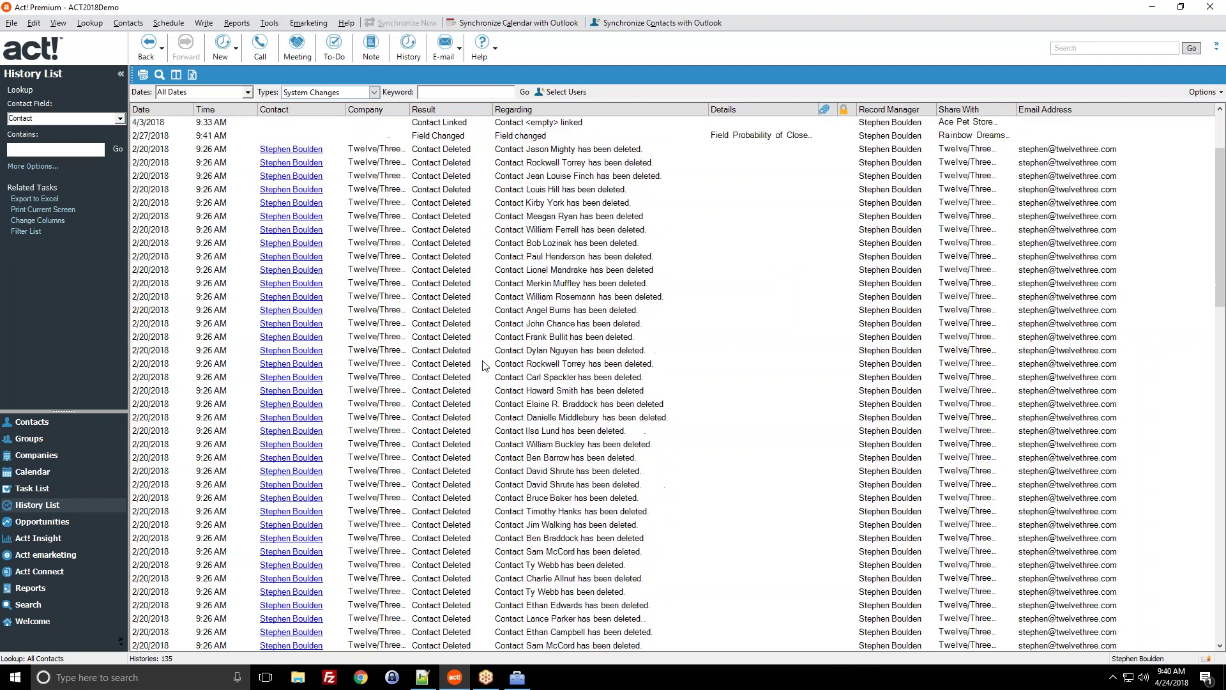
scroll(473, 348, "up", 12)
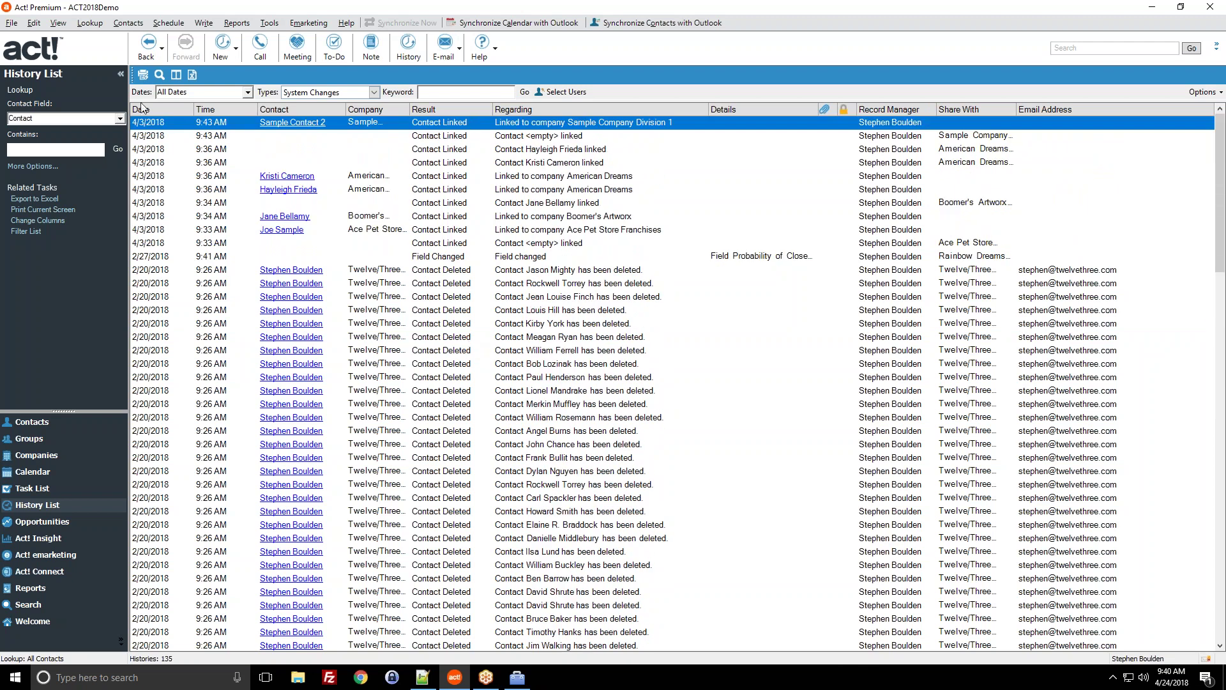
Delete all of the listed System Changes history entries and confirm the deletion.
scroll(886, 365, "down", 20)
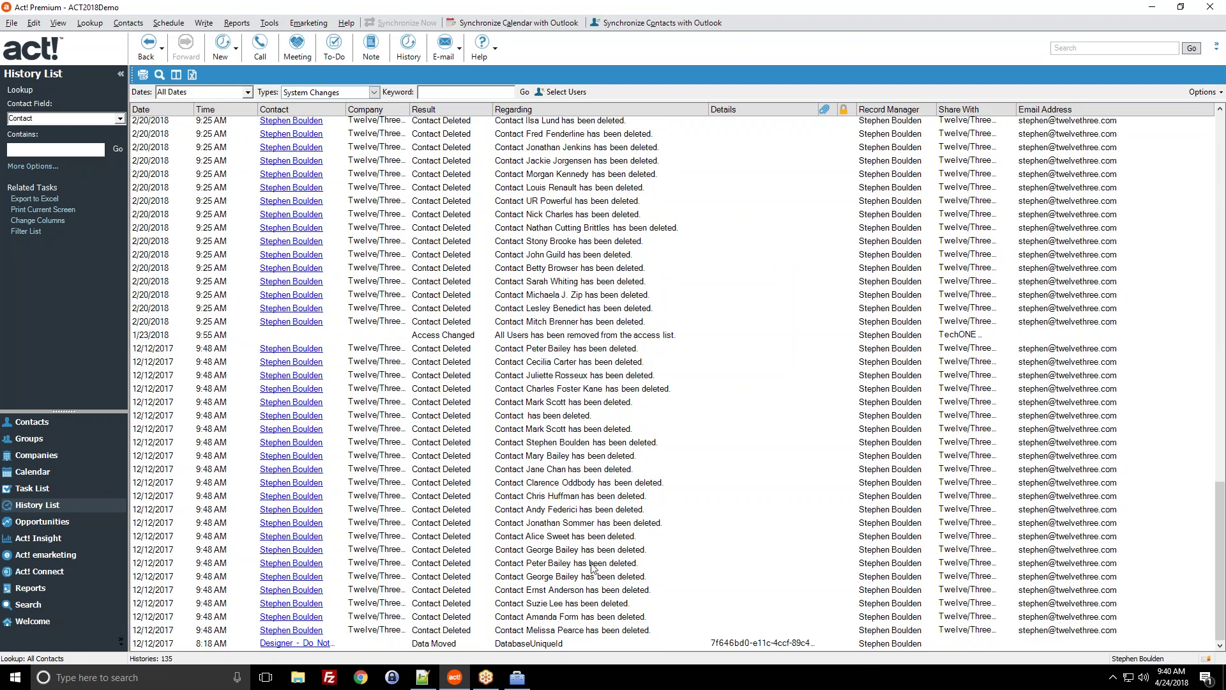
key("ctrl+a")
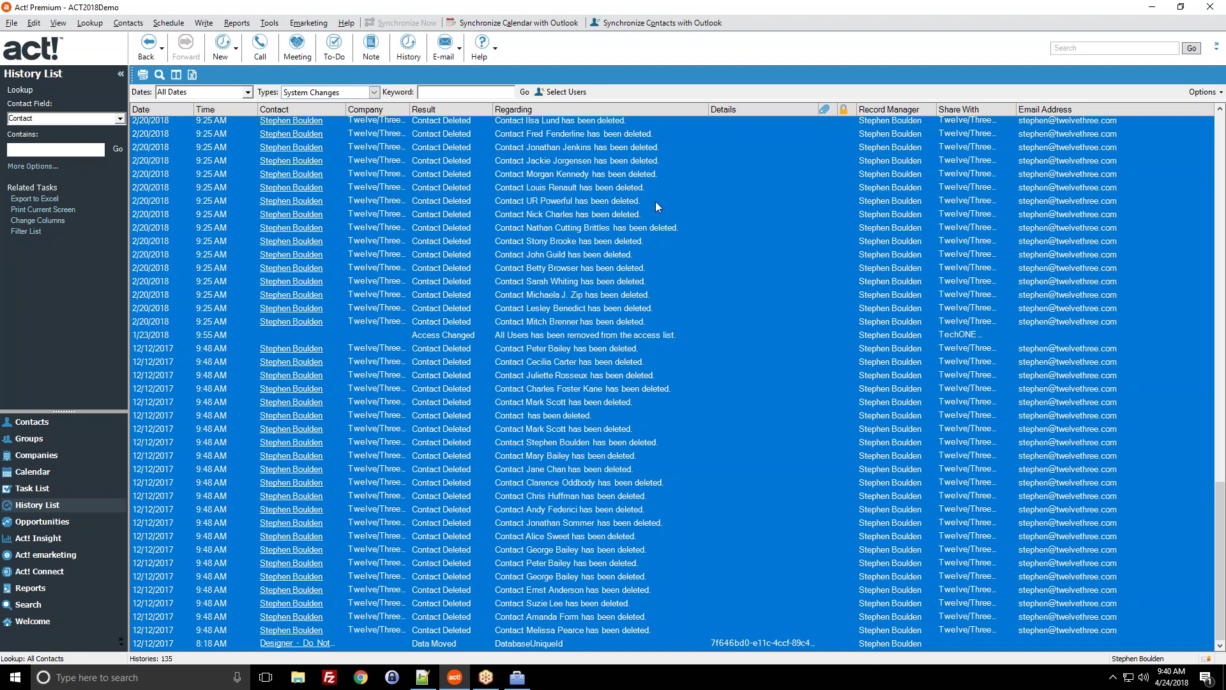
right_click(687, 292)
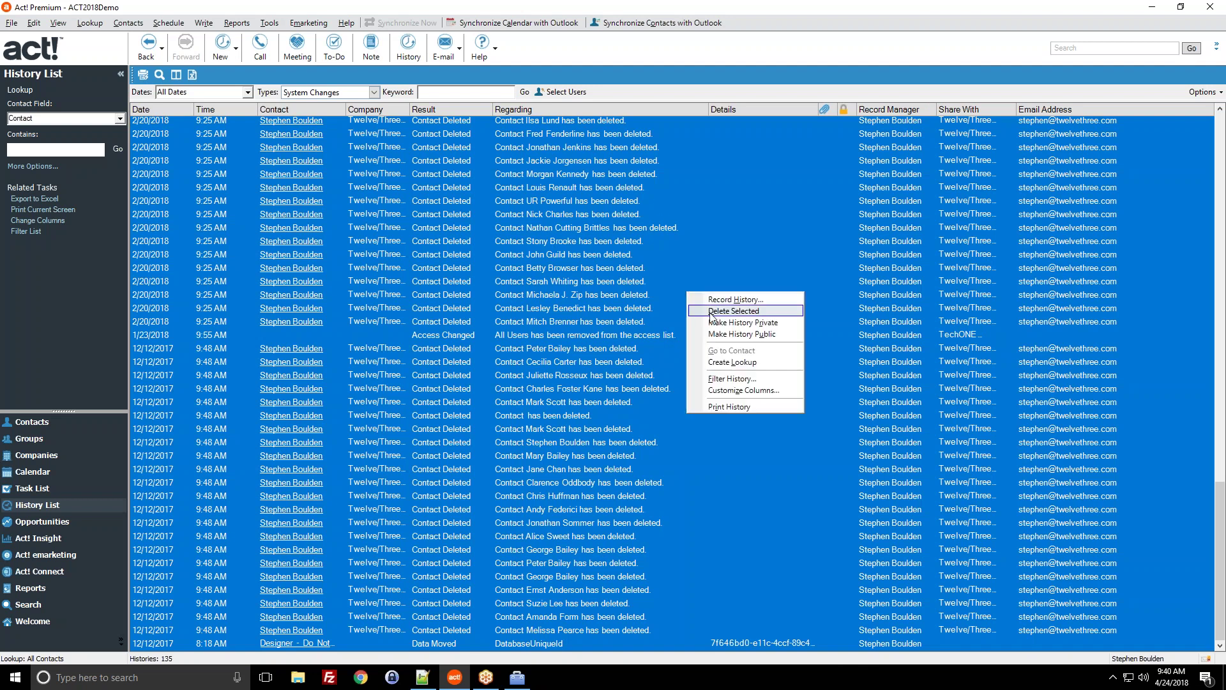
left_click(710, 311)
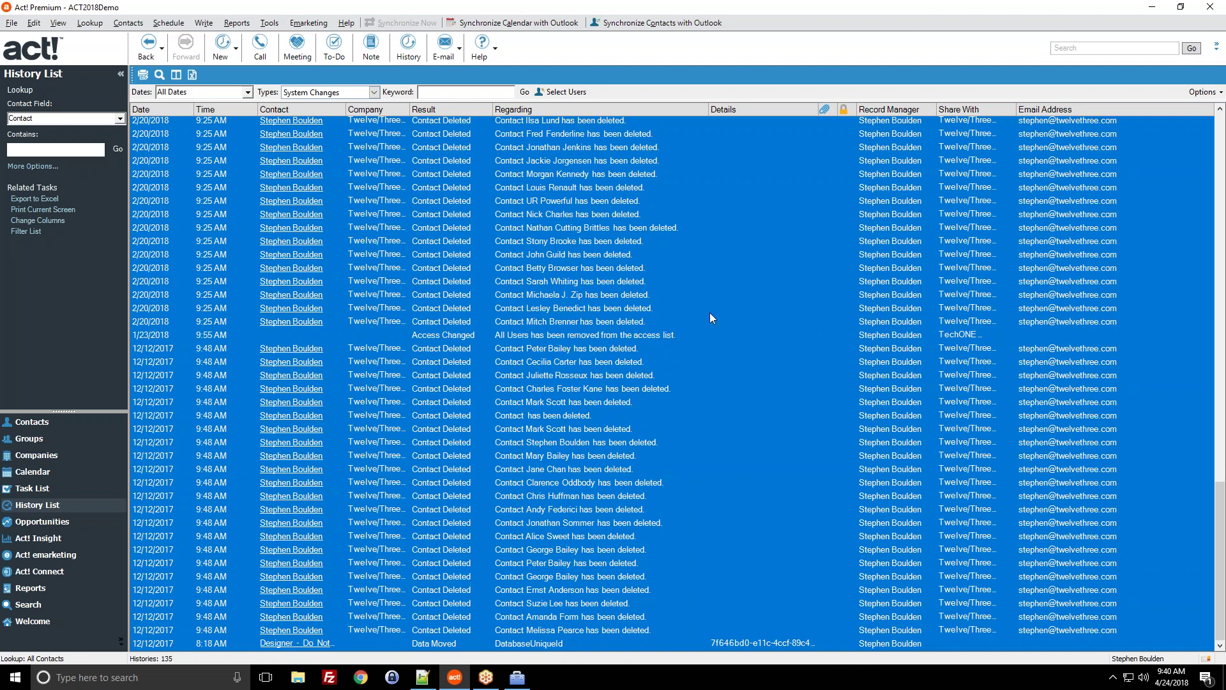
left_click(654, 383)
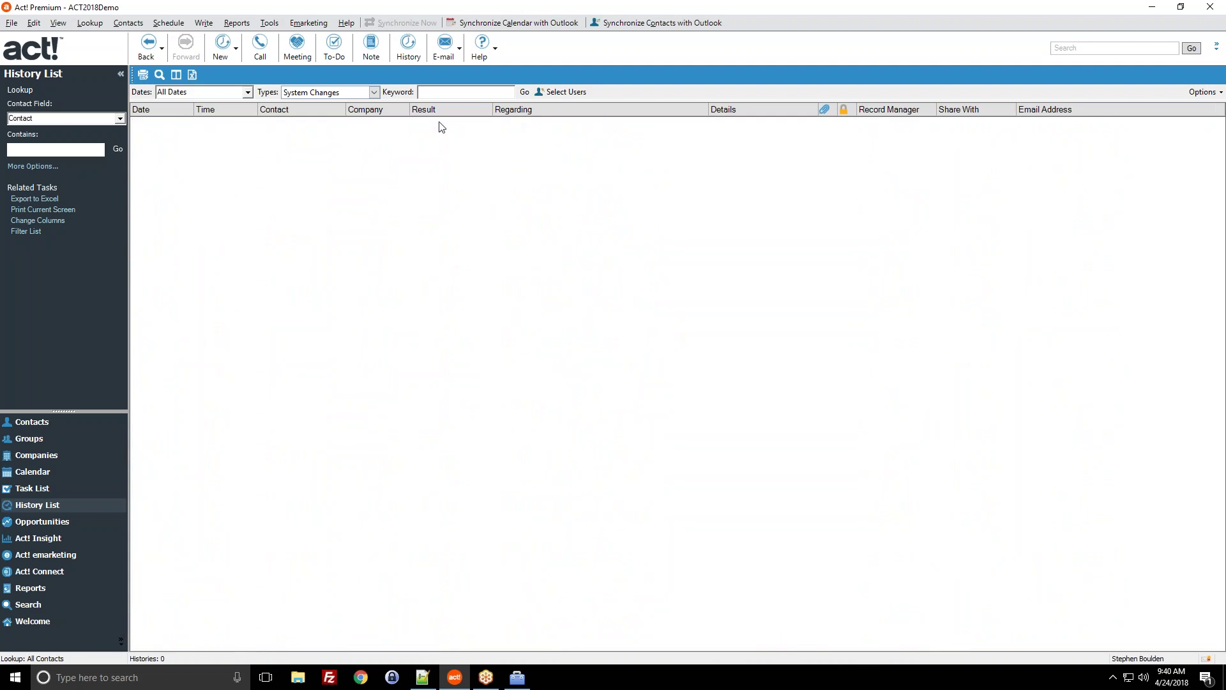
Show histories of all types in the history list.
left_click(374, 92)
left_click(288, 245)
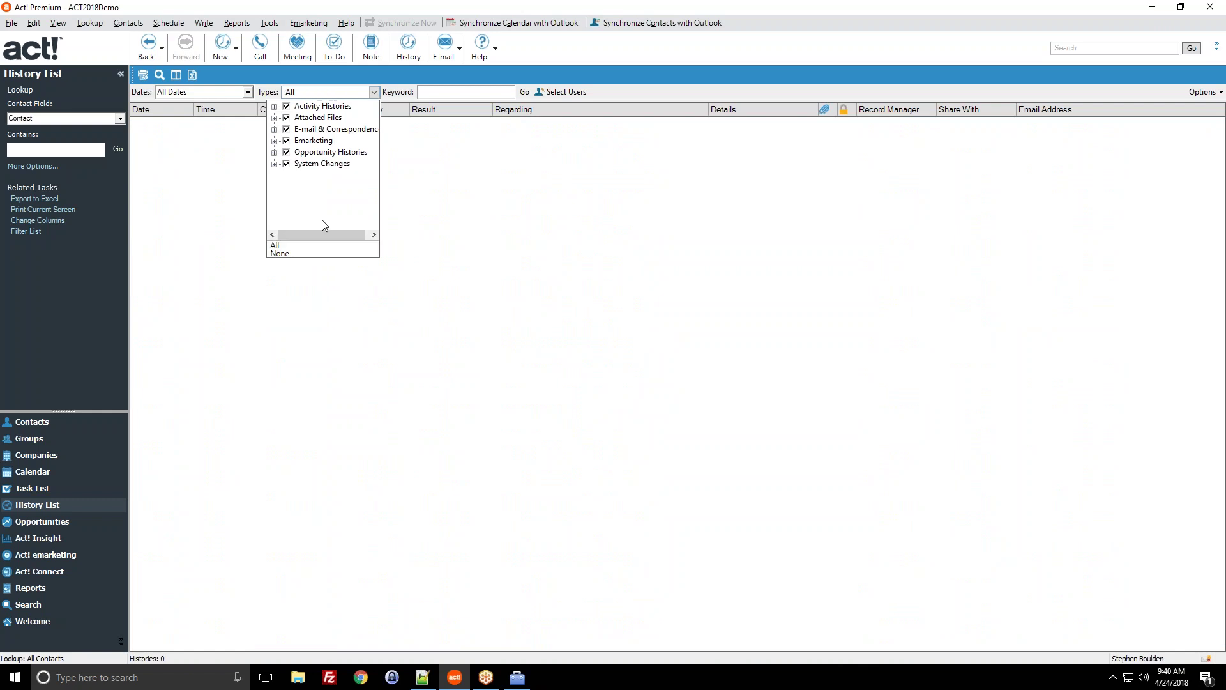
left_click(400, 94)
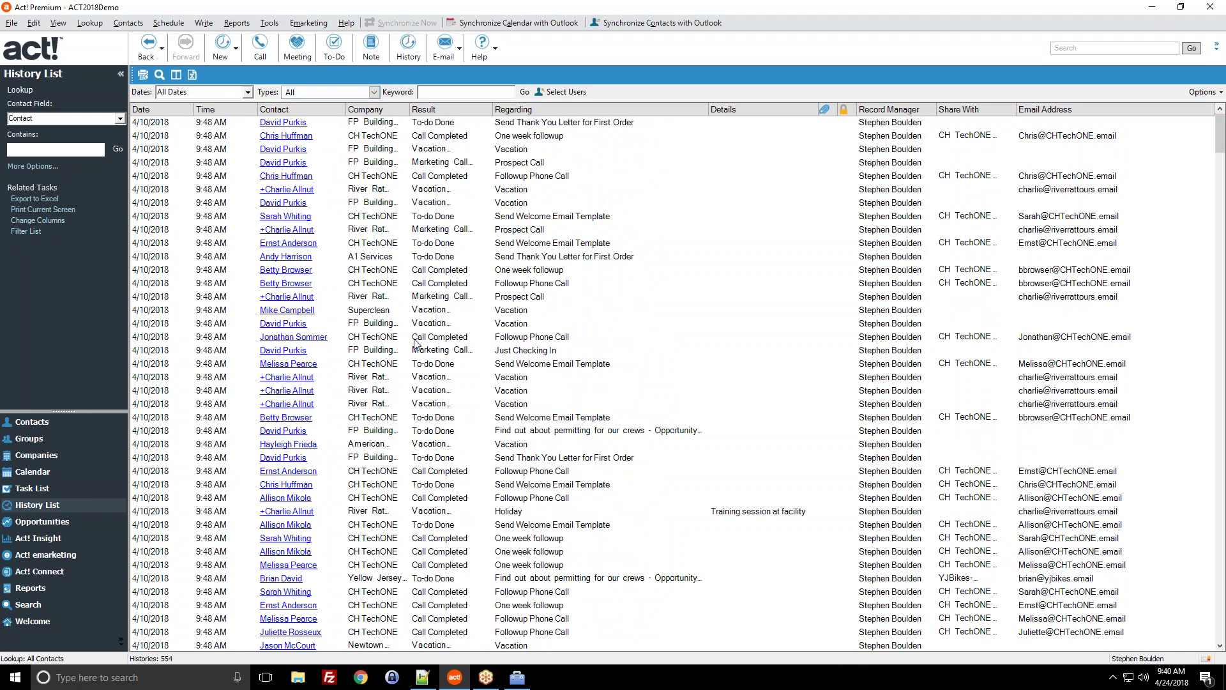
left_click(496, 336)
Limit the history list to the Emarketing type, including its Campaign subtypes.
left_click(374, 92)
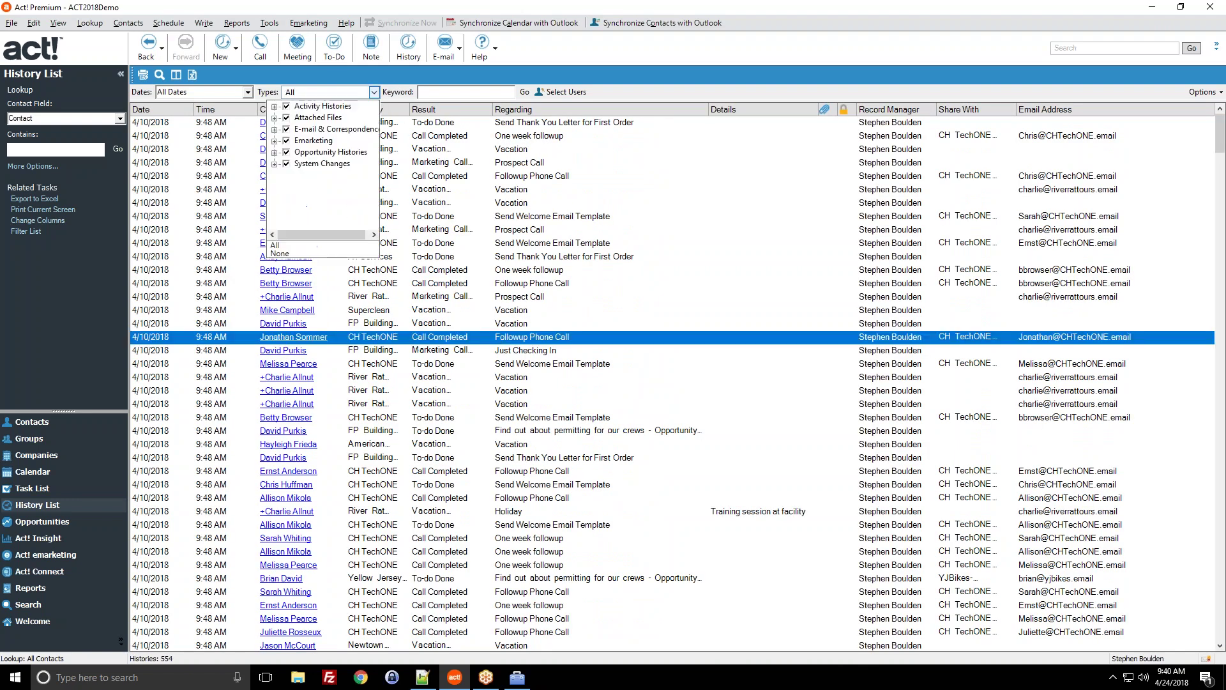
left_click(285, 163)
left_click(286, 152)
left_click(286, 129)
left_click(286, 117)
left_click(286, 106)
left_click(275, 142)
left_click(288, 152)
left_click(388, 83)
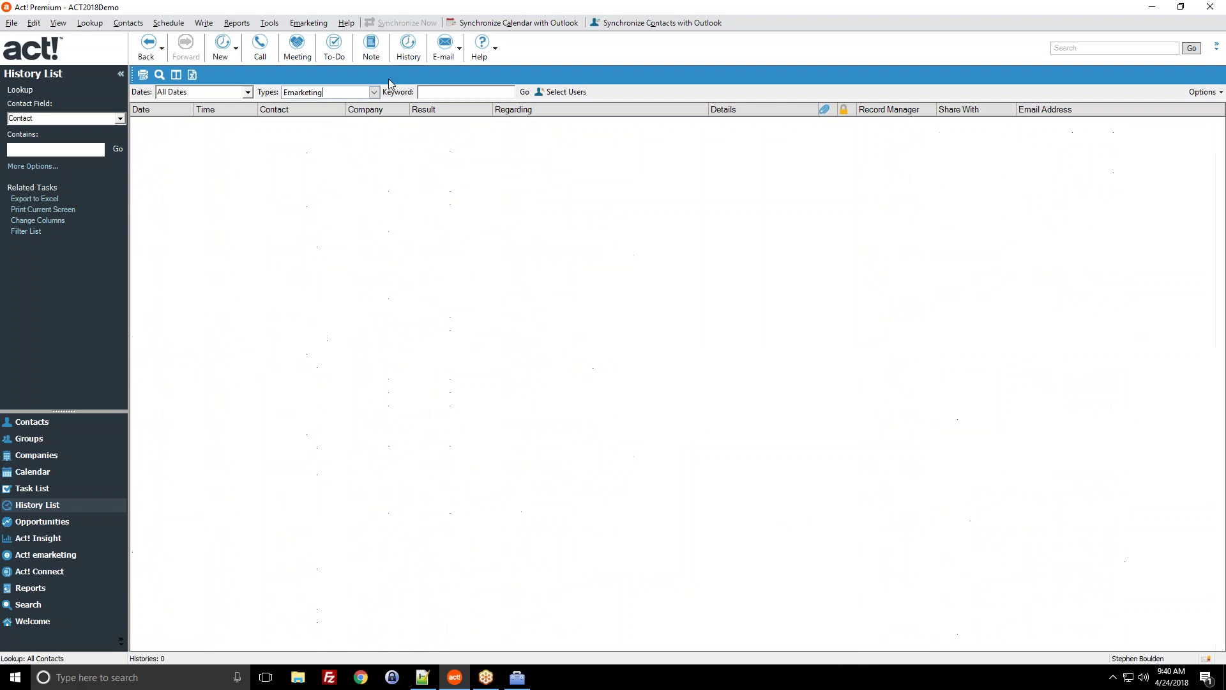
Check the Emarketing campaign subtypes and switch the history list to show only Opportunity Histories.
left_click(374, 93)
left_click(274, 141)
left_click(287, 152)
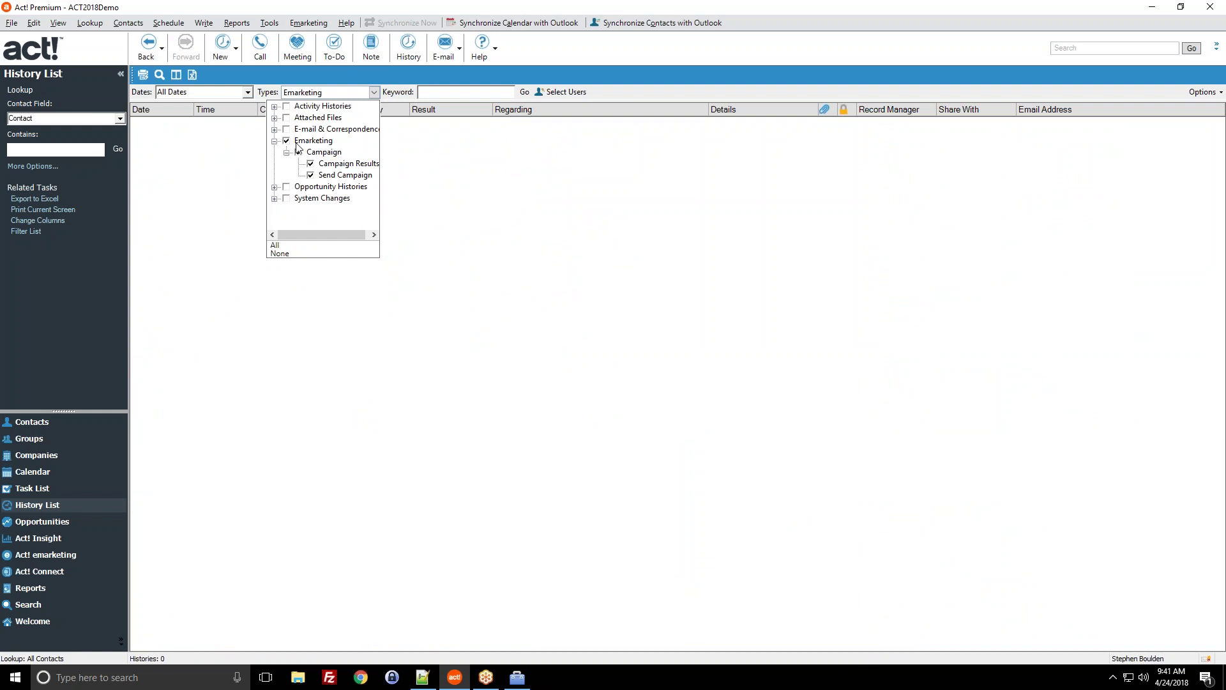
left_click(287, 141)
left_click(274, 141)
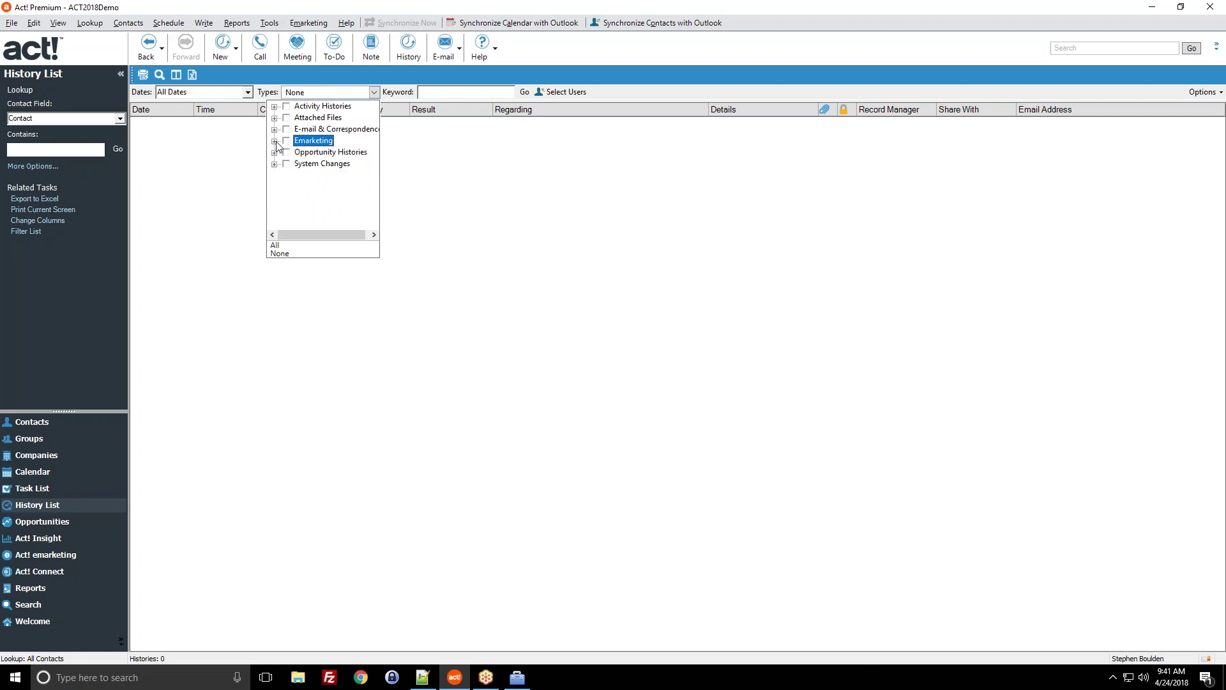
left_click(275, 152)
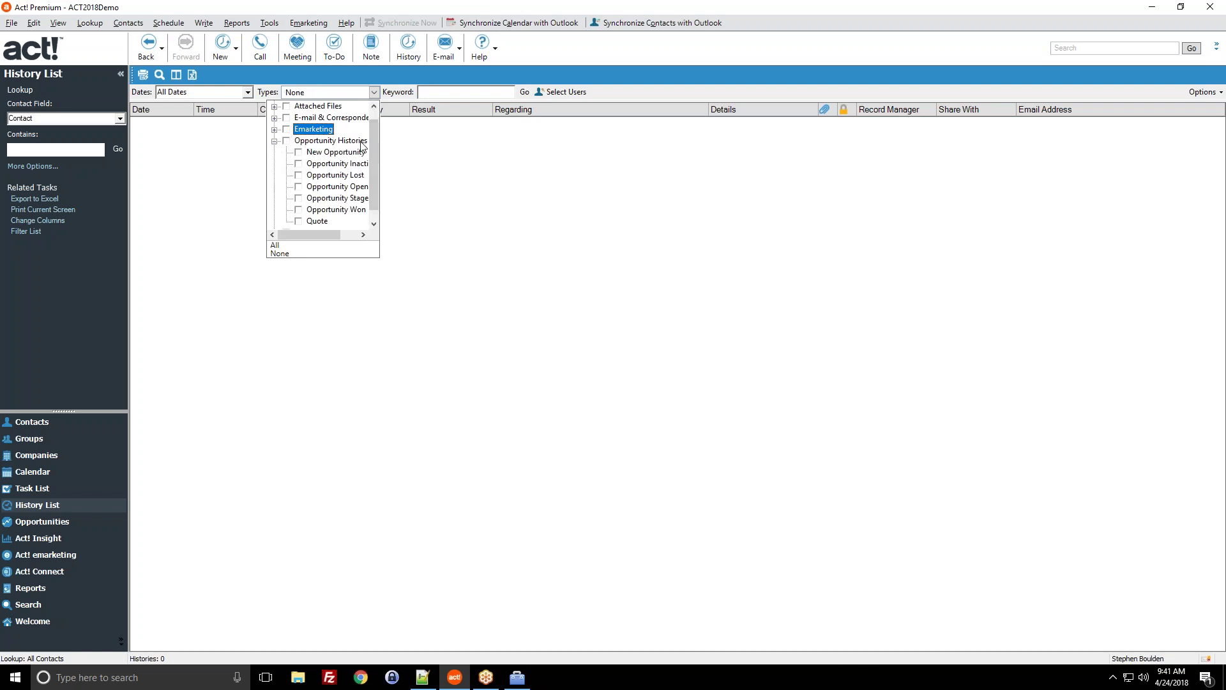
left_click(293, 141)
left_click(383, 90)
left_click(463, 153)
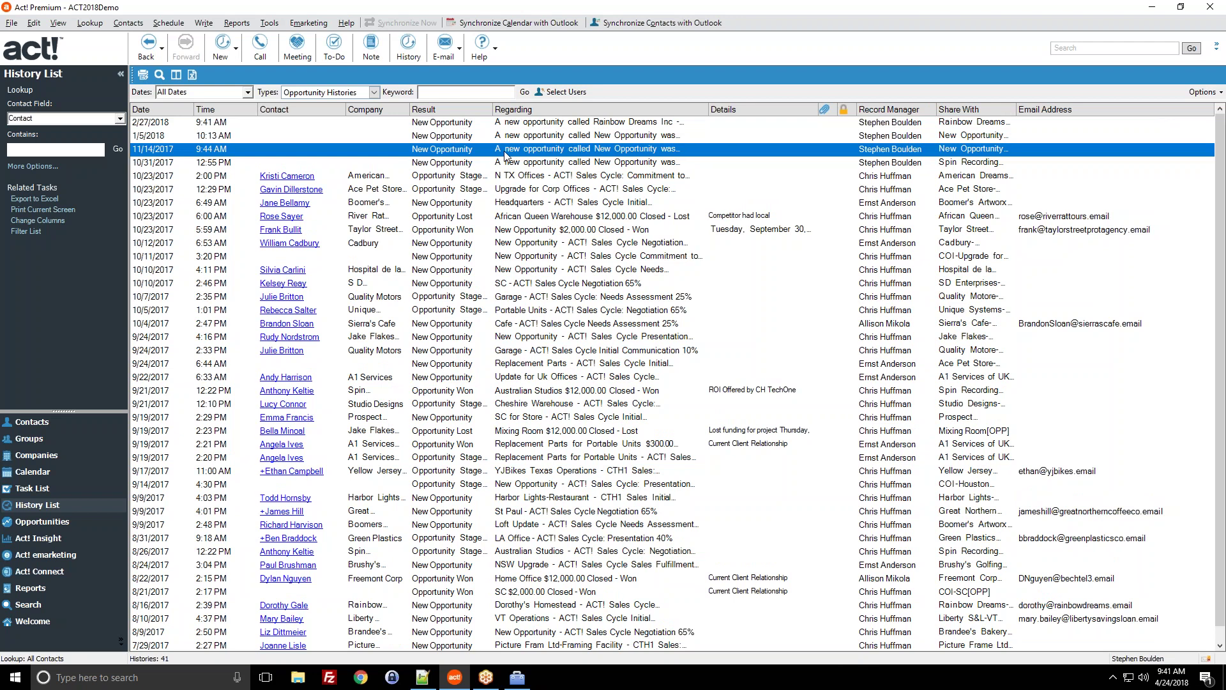
Delete all of the listed Opportunity Histories entries and confirm the deletion.
left_click(503, 125)
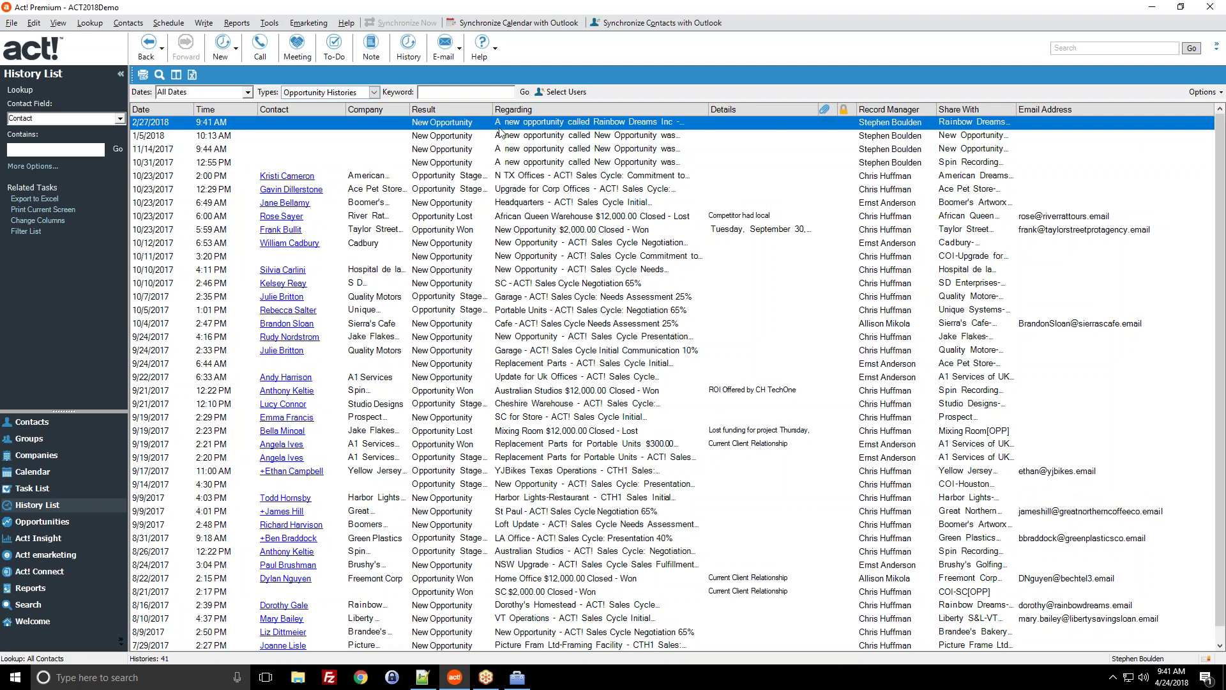
left_click(378, 96)
left_click(378, 96)
scroll(495, 256, "down", 1)
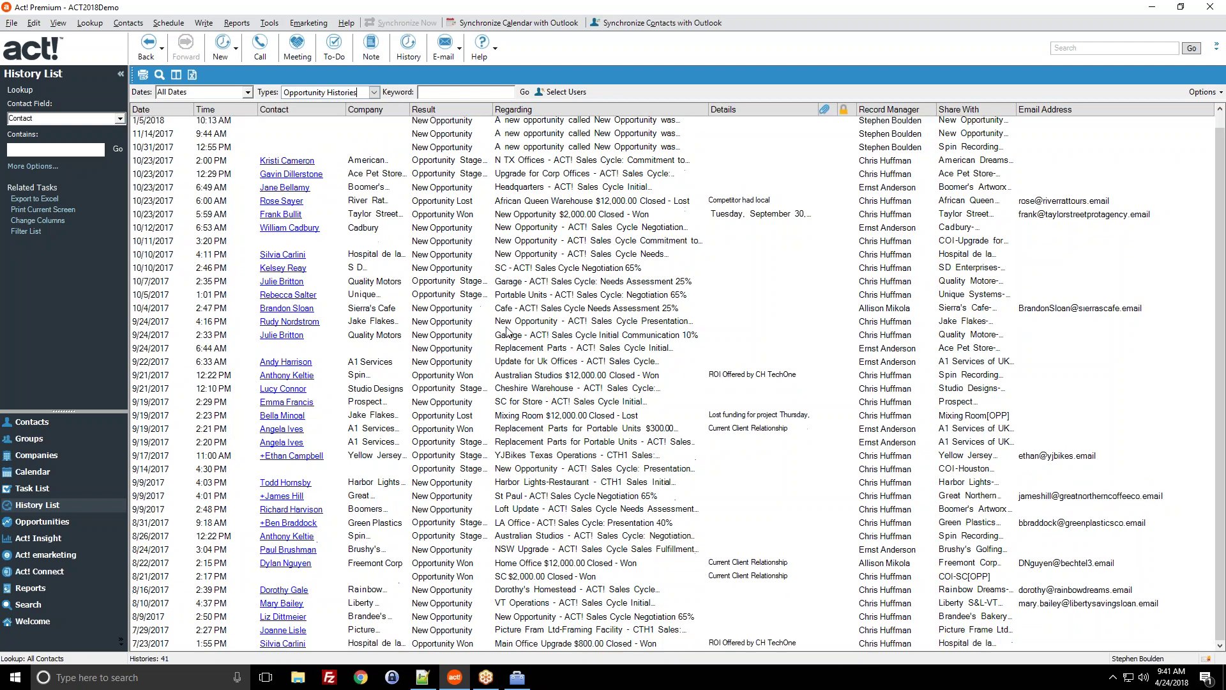
left_click(465, 646, "shift")
right_click(453, 507)
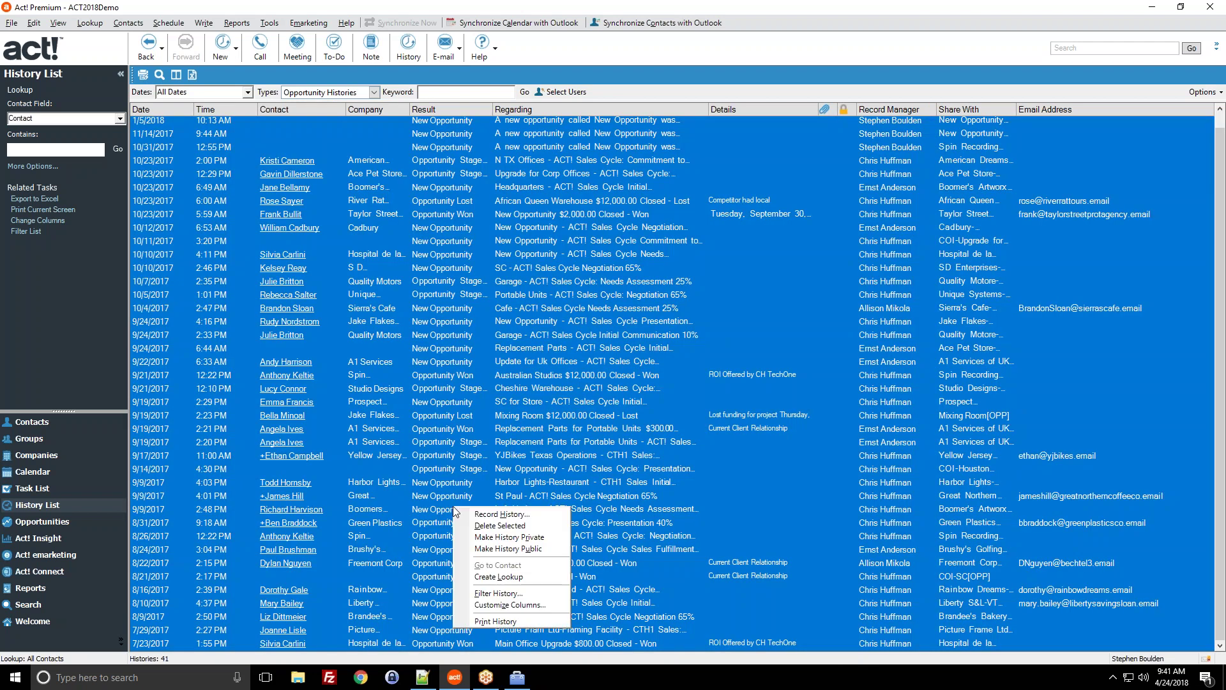
left_click(486, 540)
left_click(658, 382)
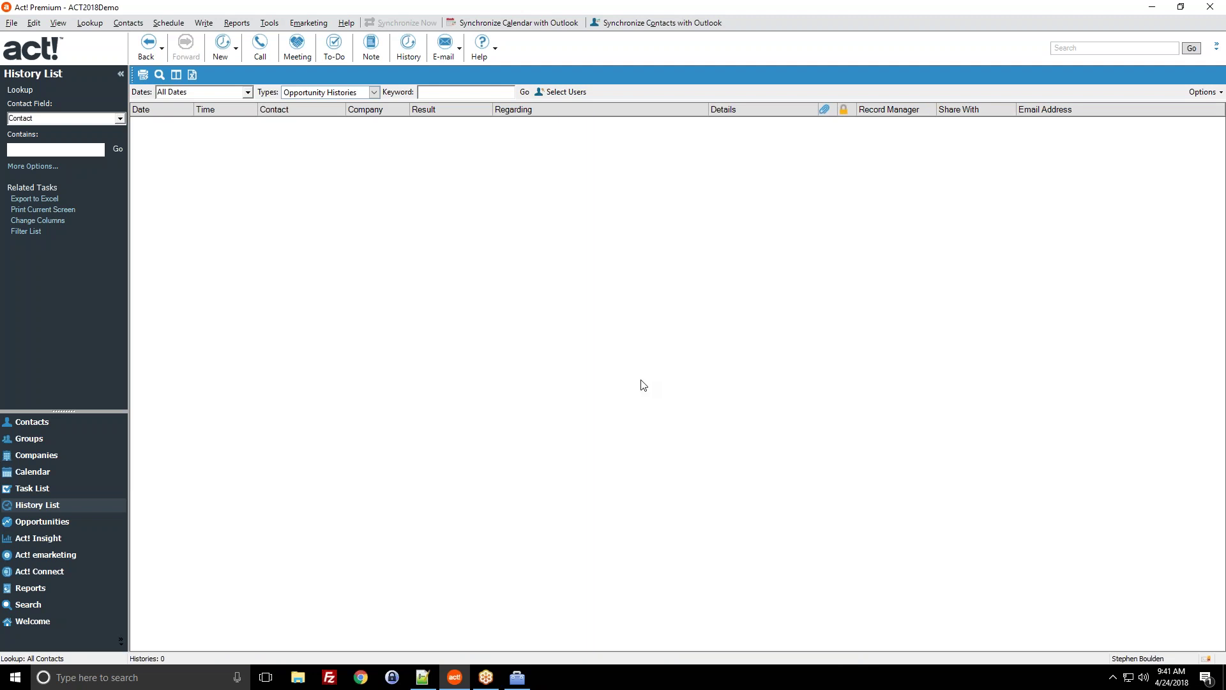
Start a scan for duplicate contacts from the Contacts view and set its first match field to Contact.
left_click(50, 420)
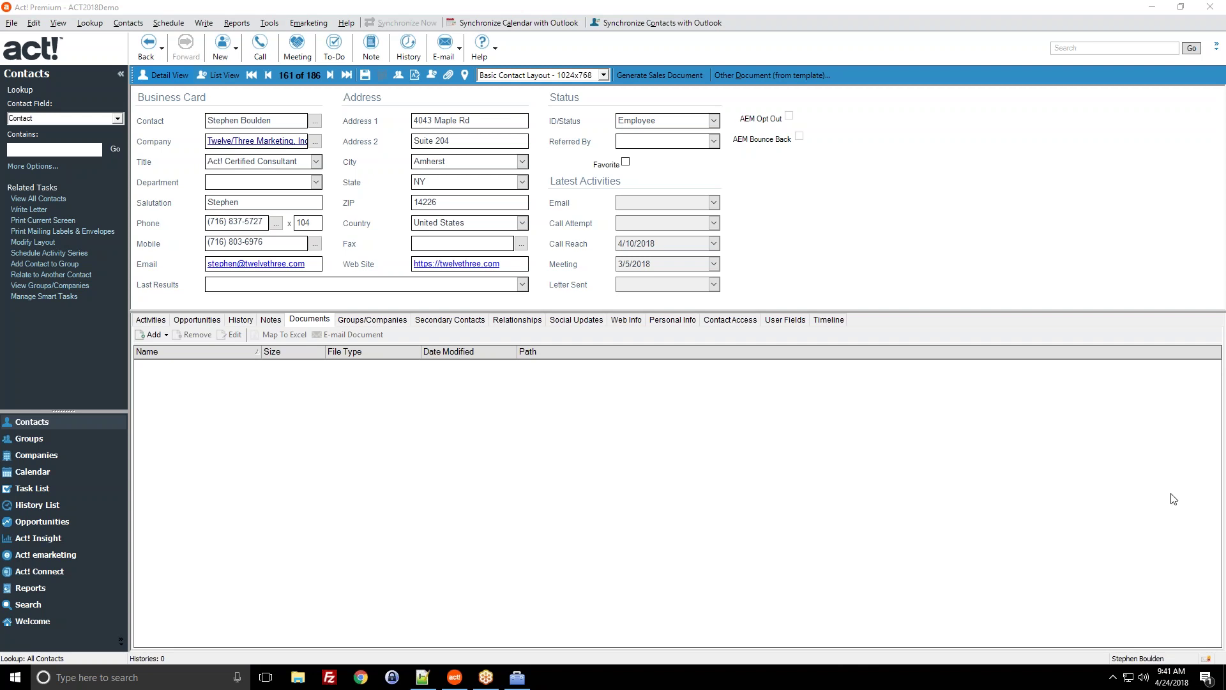
left_click(276, 25)
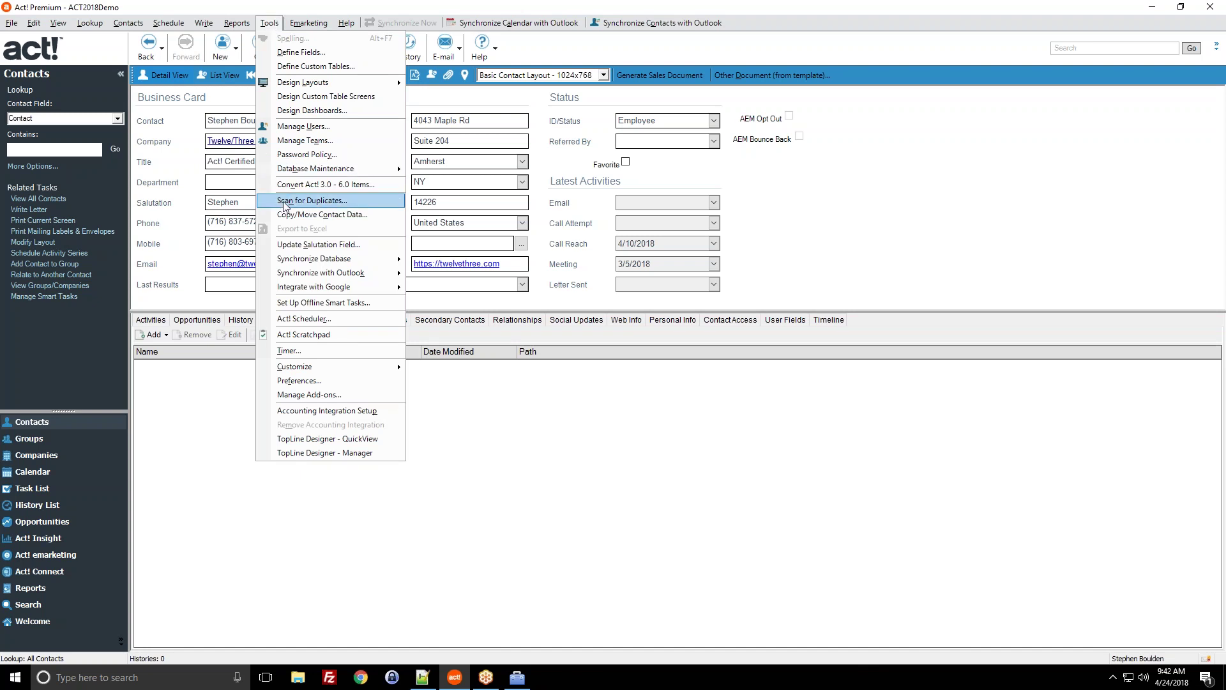
left_click(343, 201)
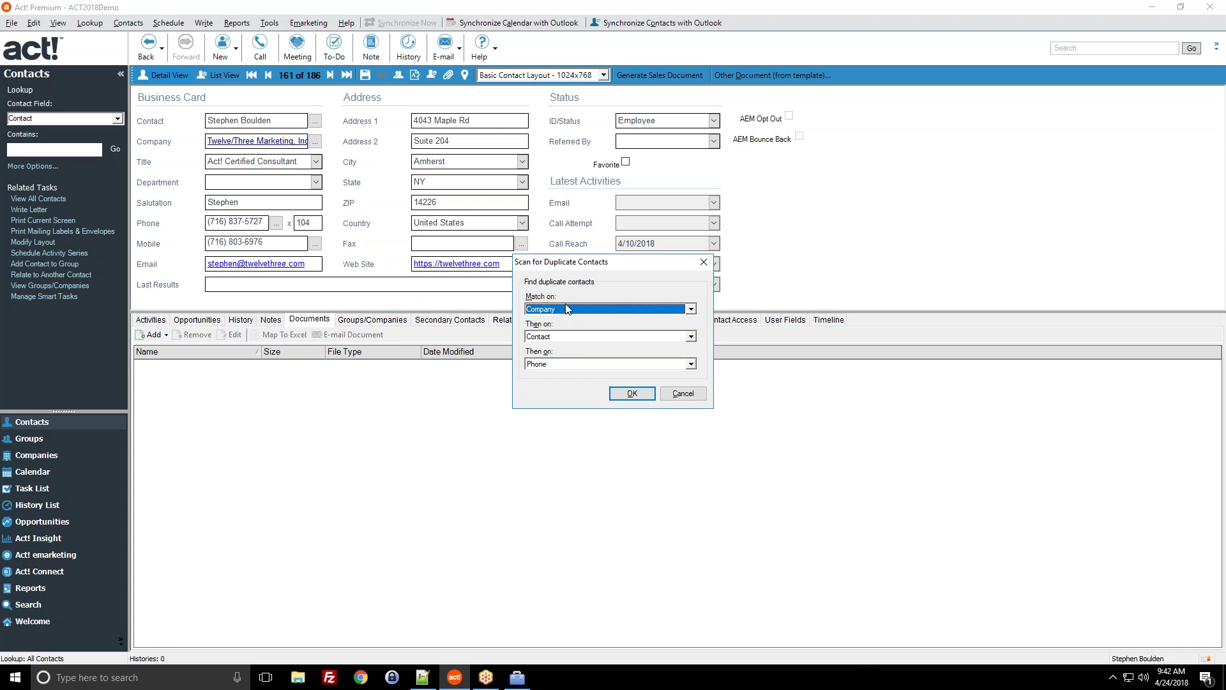
left_click(576, 312)
left_click(575, 313)
left_click(547, 317)
left_click(548, 323)
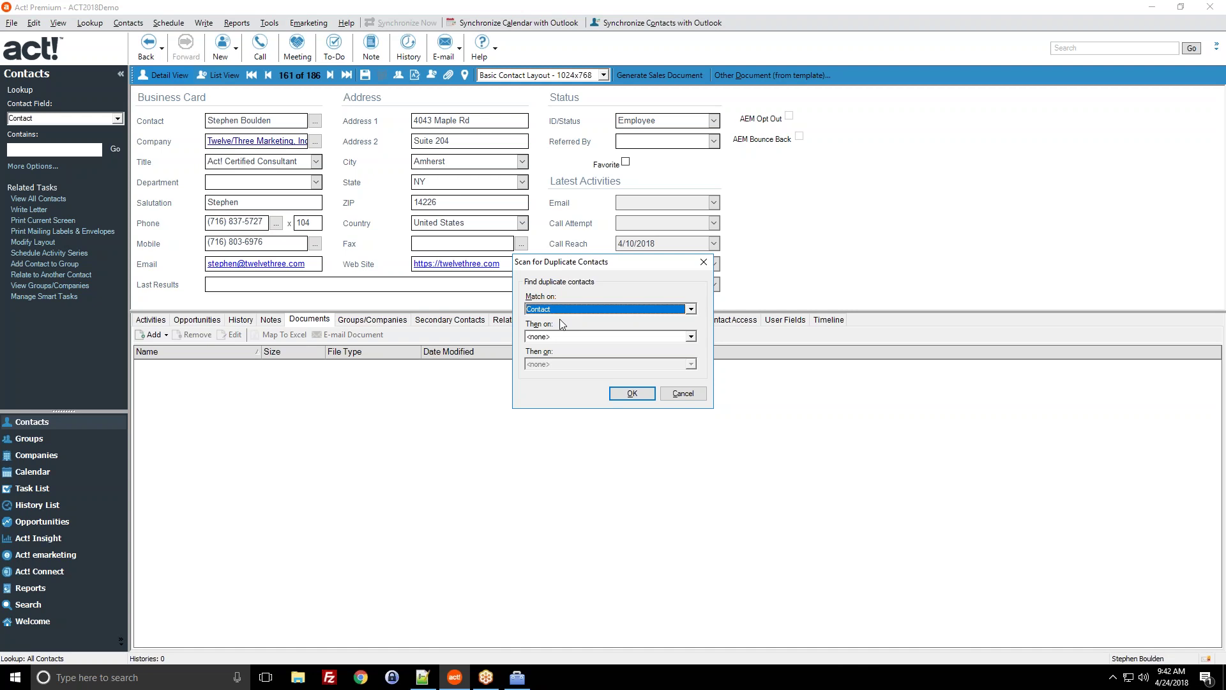
Match duplicates on E-mail only, run the scan, and decline to start combining the contacts.
left_click(542, 311)
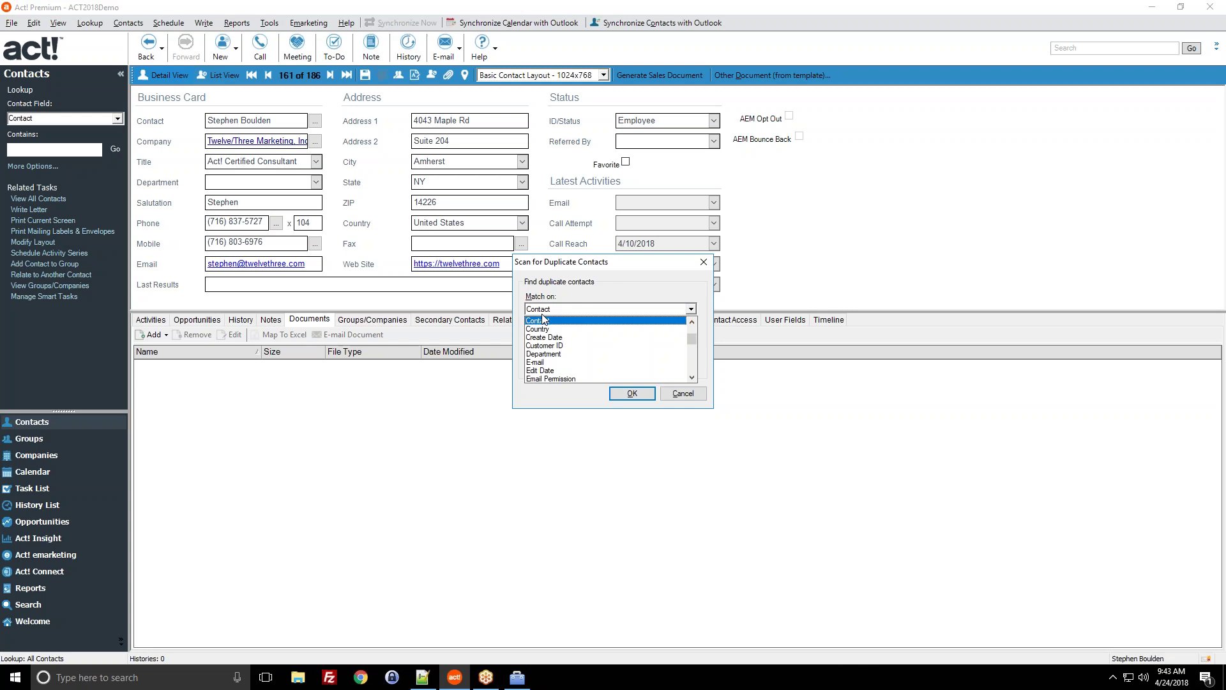
left_click(543, 363)
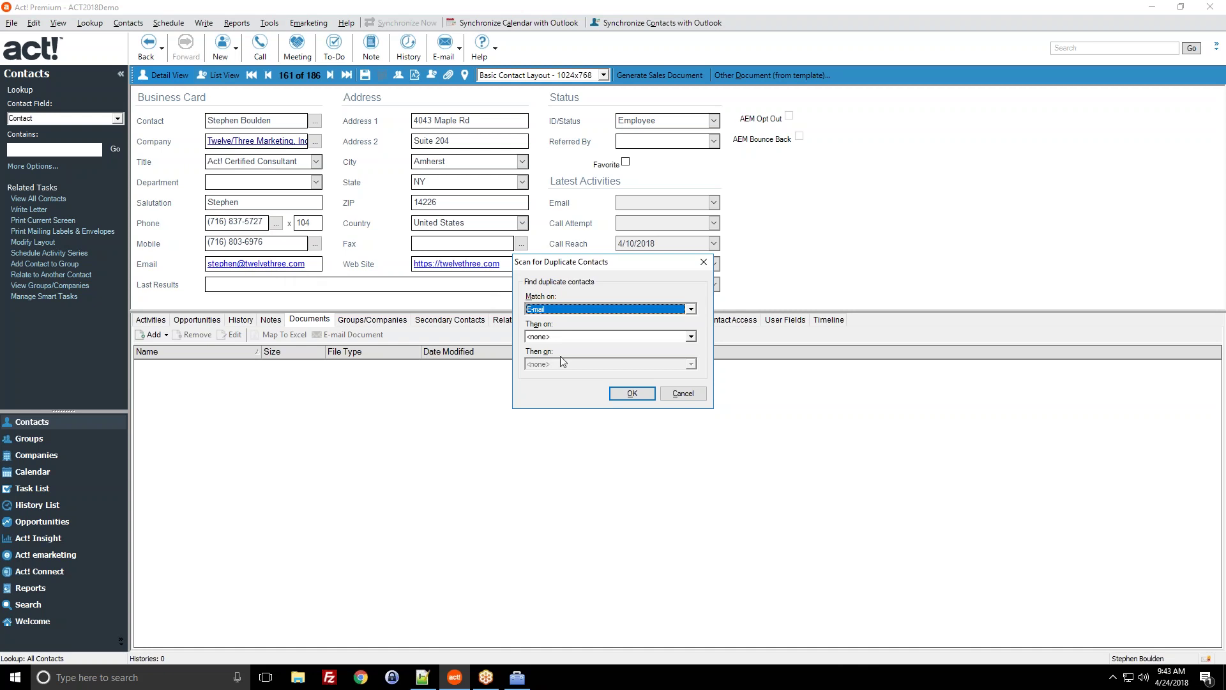
left_click(632, 395)
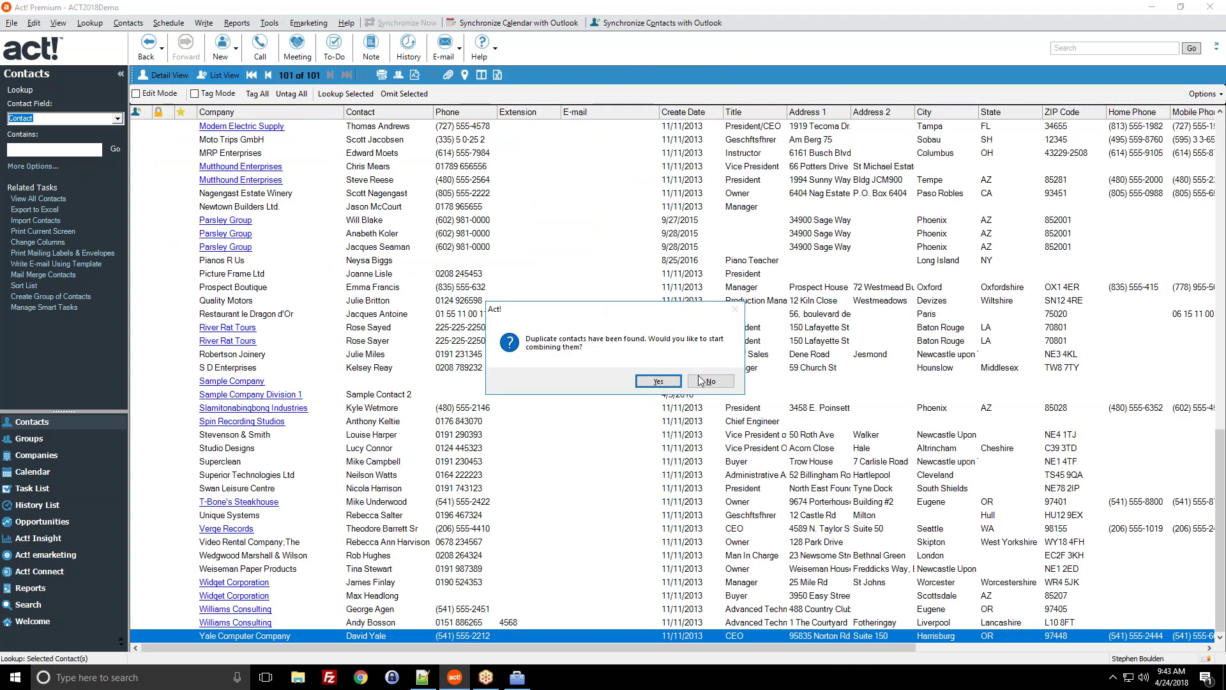
left_click(701, 381)
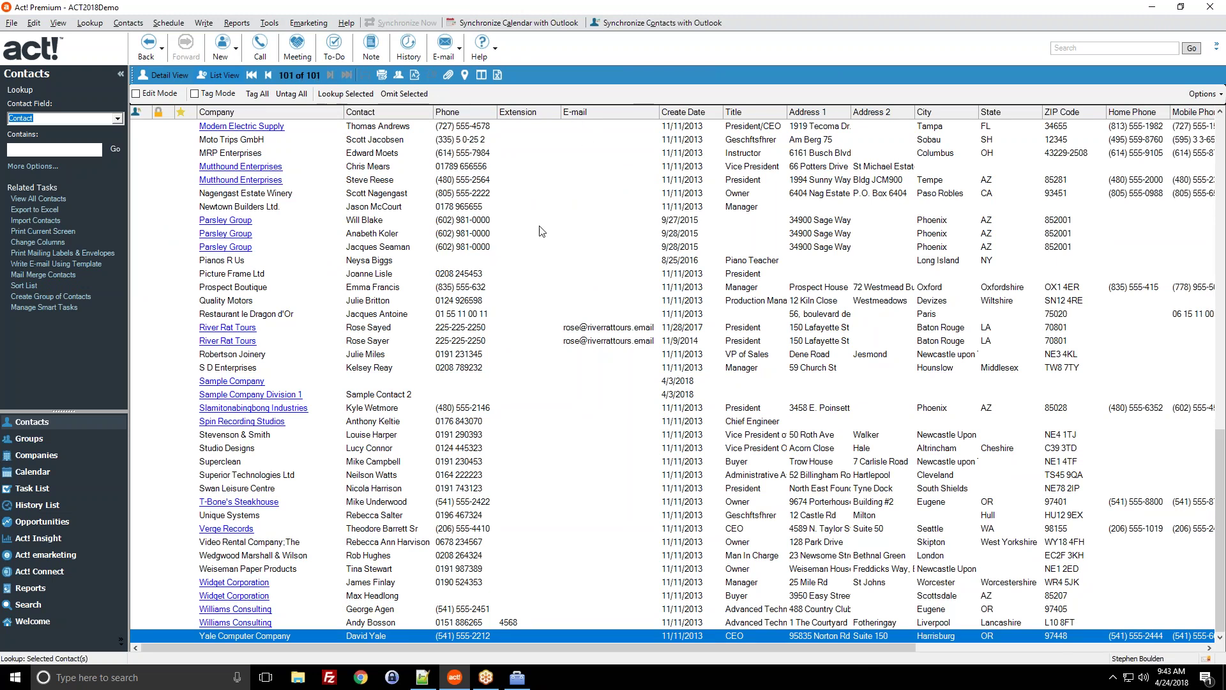
Look through the duplicate scan results for contacts with blank or repeated e-mail addresses.
left_click(643, 274)
scroll(625, 282, "up", 13)
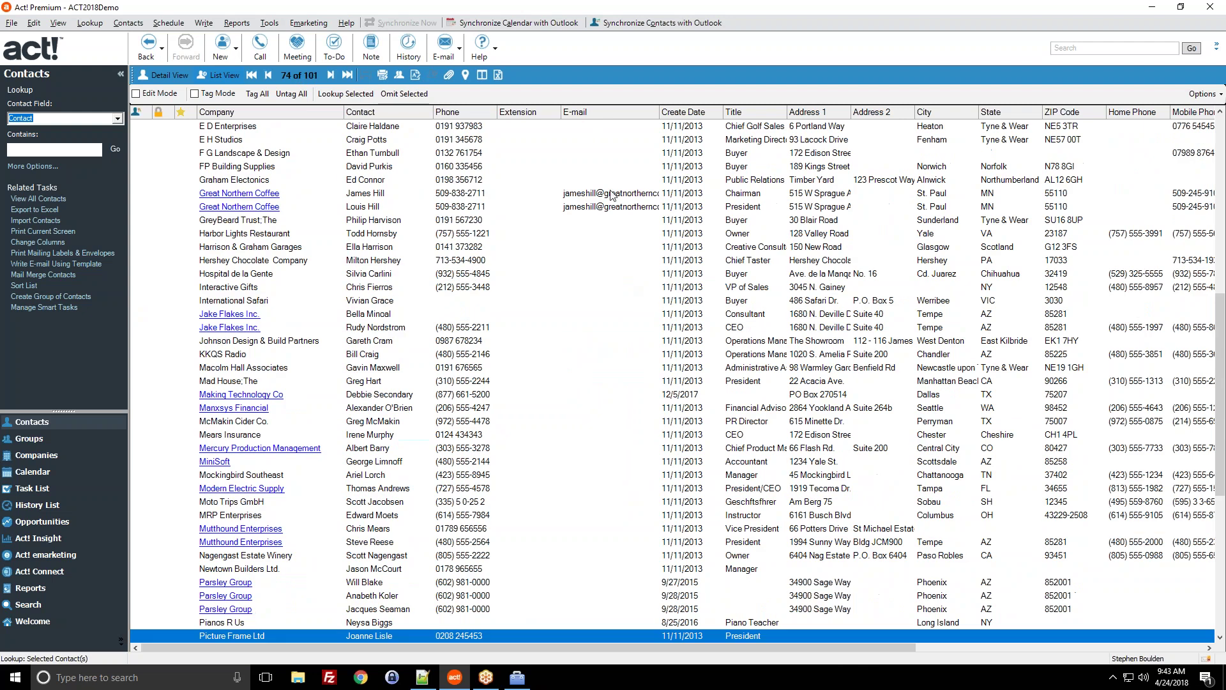
scroll(577, 390, "up", 3)
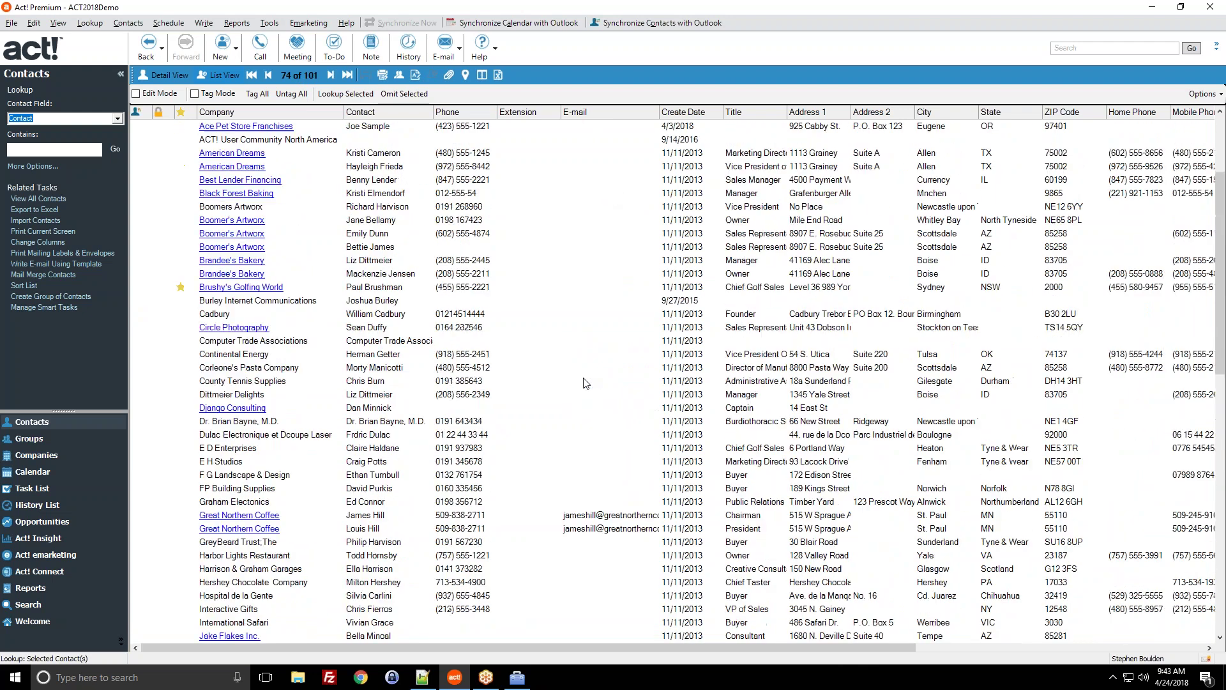
left_click(578, 127)
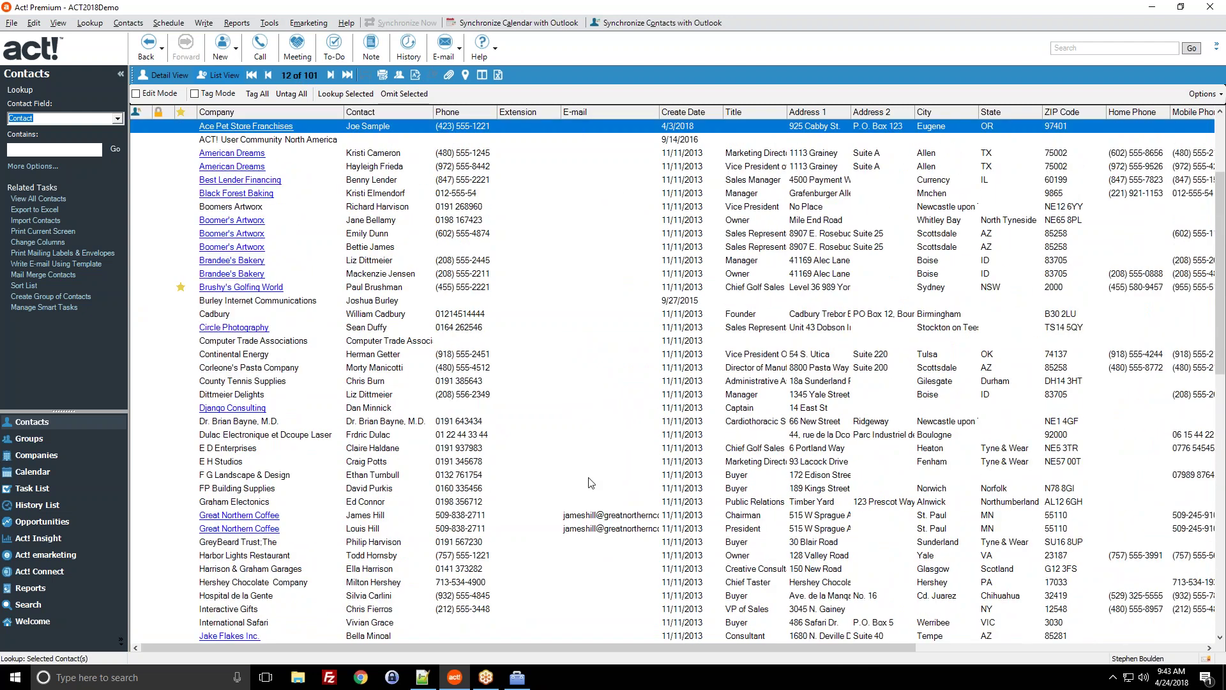
scroll(591, 498, "down", 6)
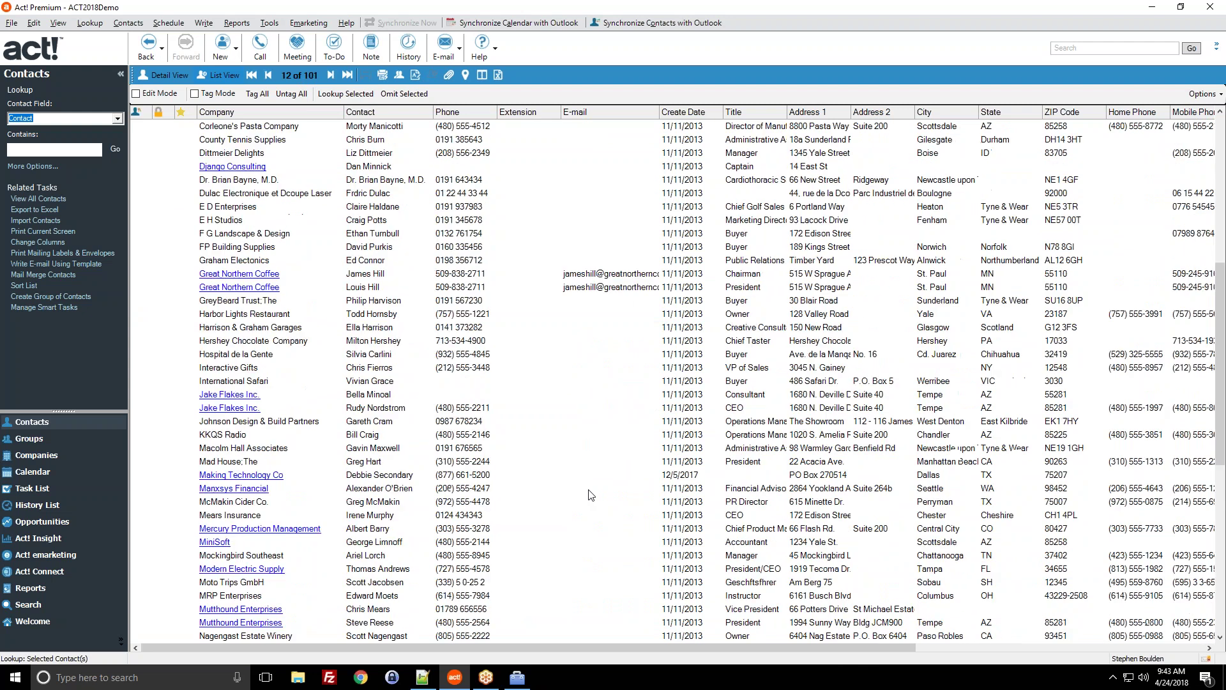
left_click(618, 247)
left_click(604, 234)
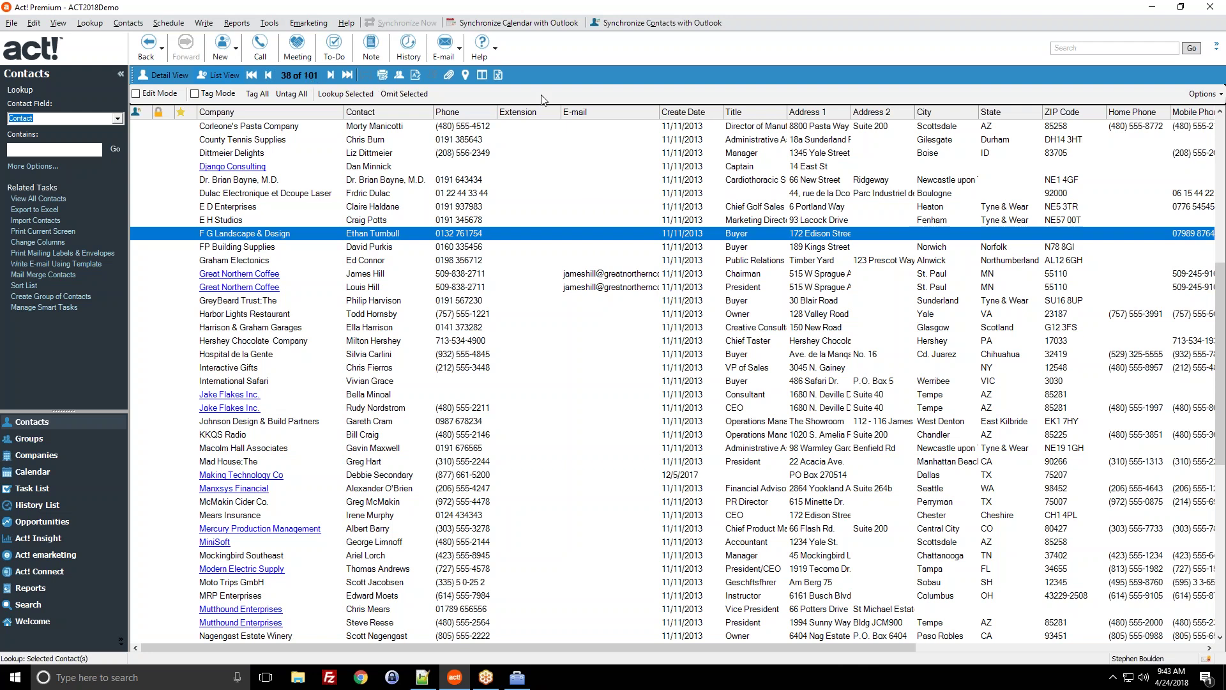
Sort the scan results by E-mail and examine the Great Northern Coffee and River Rat Tours contacts sharing addresses.
left_click(604, 116)
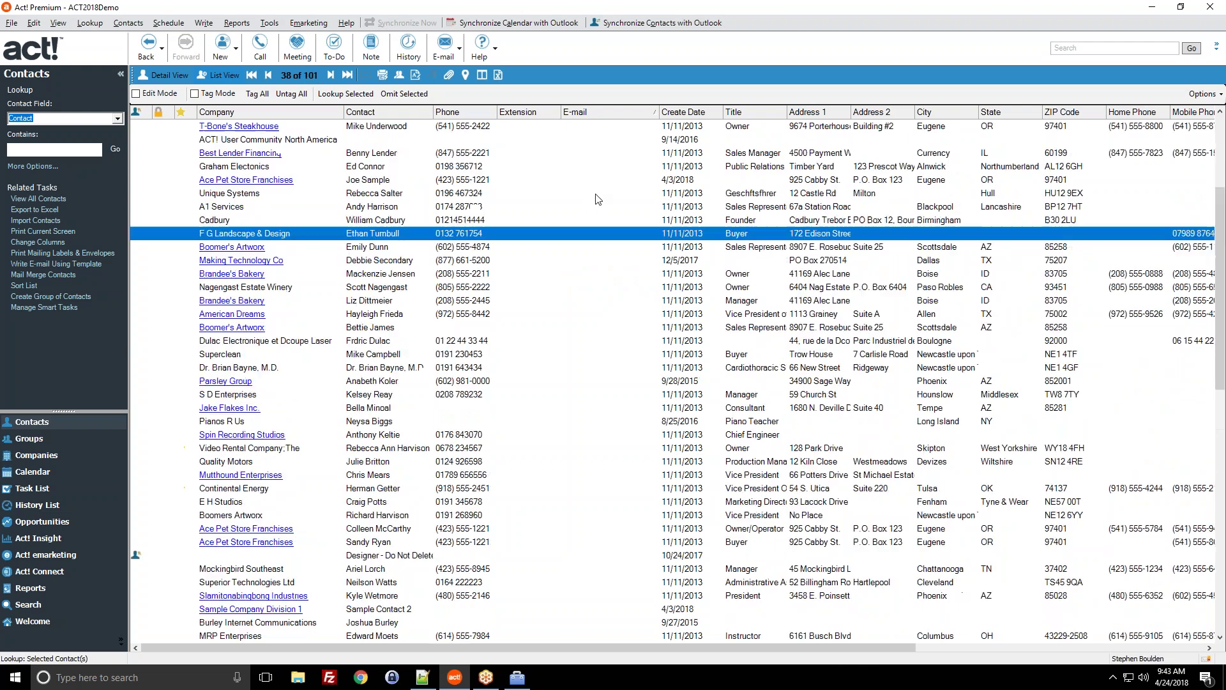
scroll(600, 201, "up", 5)
left_click(631, 139)
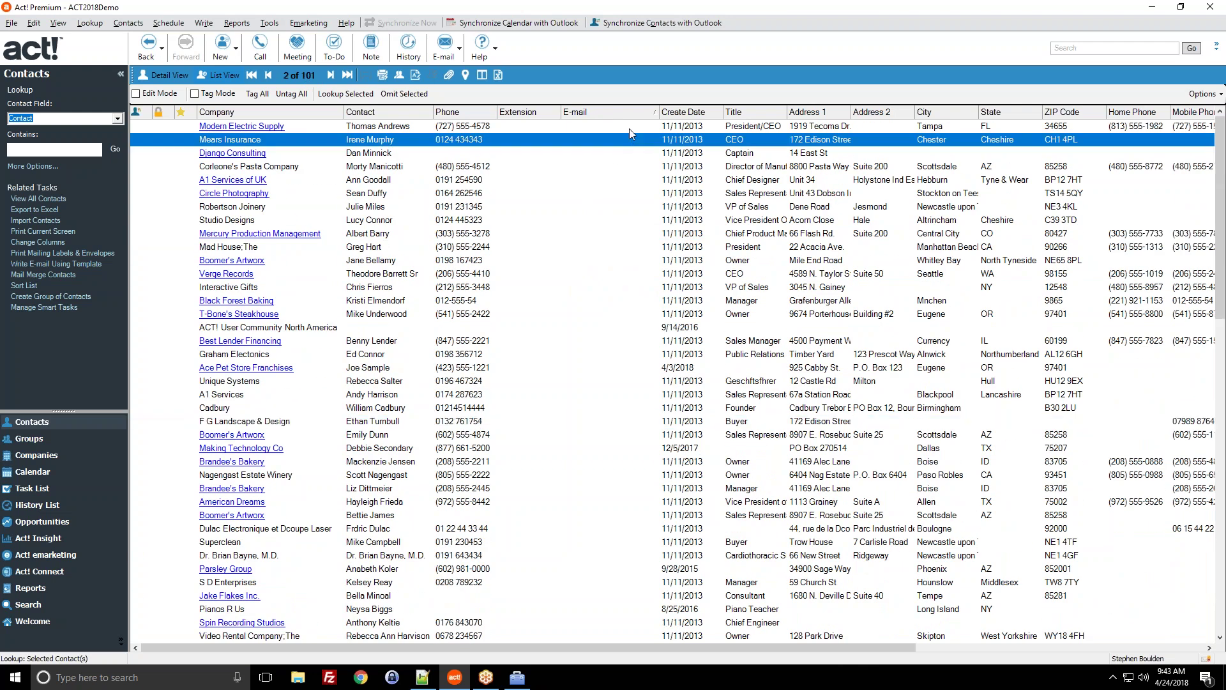
left_click(630, 129)
scroll(610, 227, "down", 9)
scroll(610, 226, "down", 12)
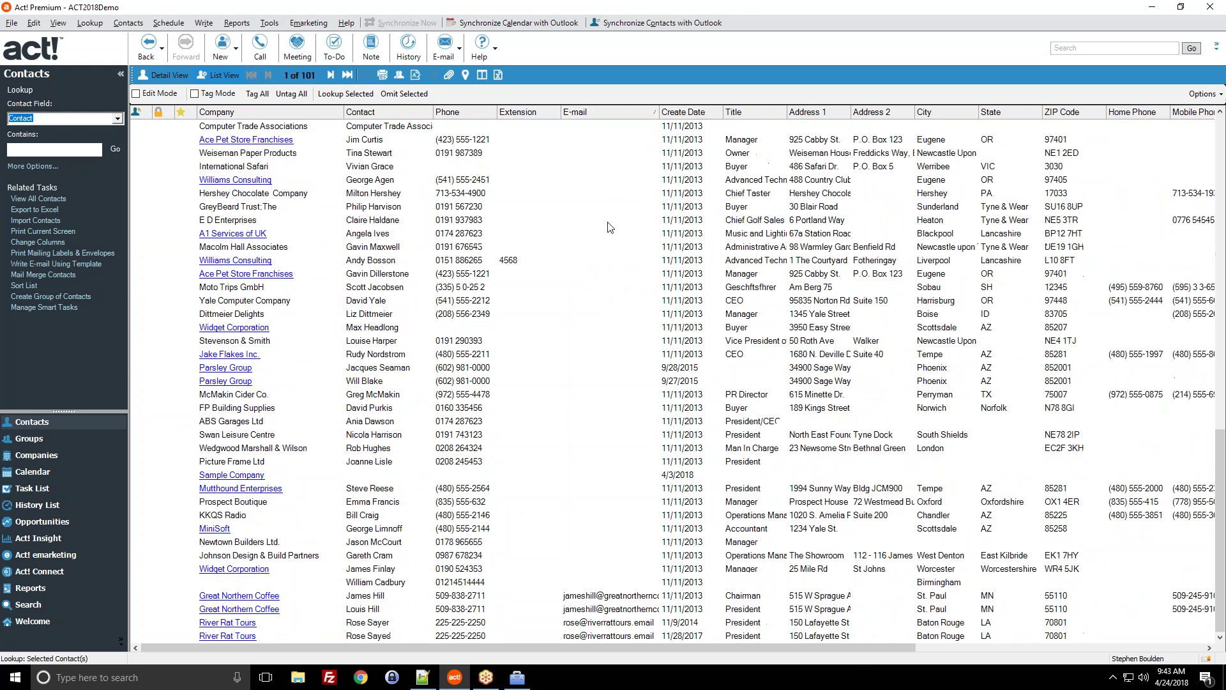
left_click(599, 583)
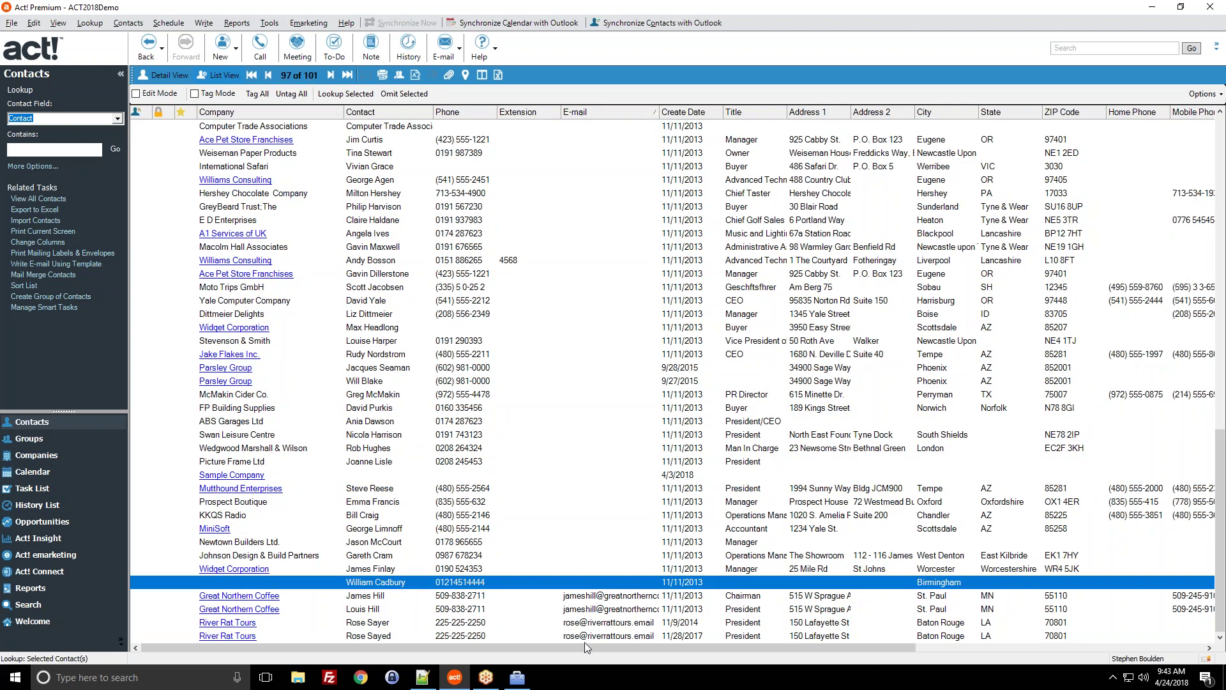
left_click(603, 609)
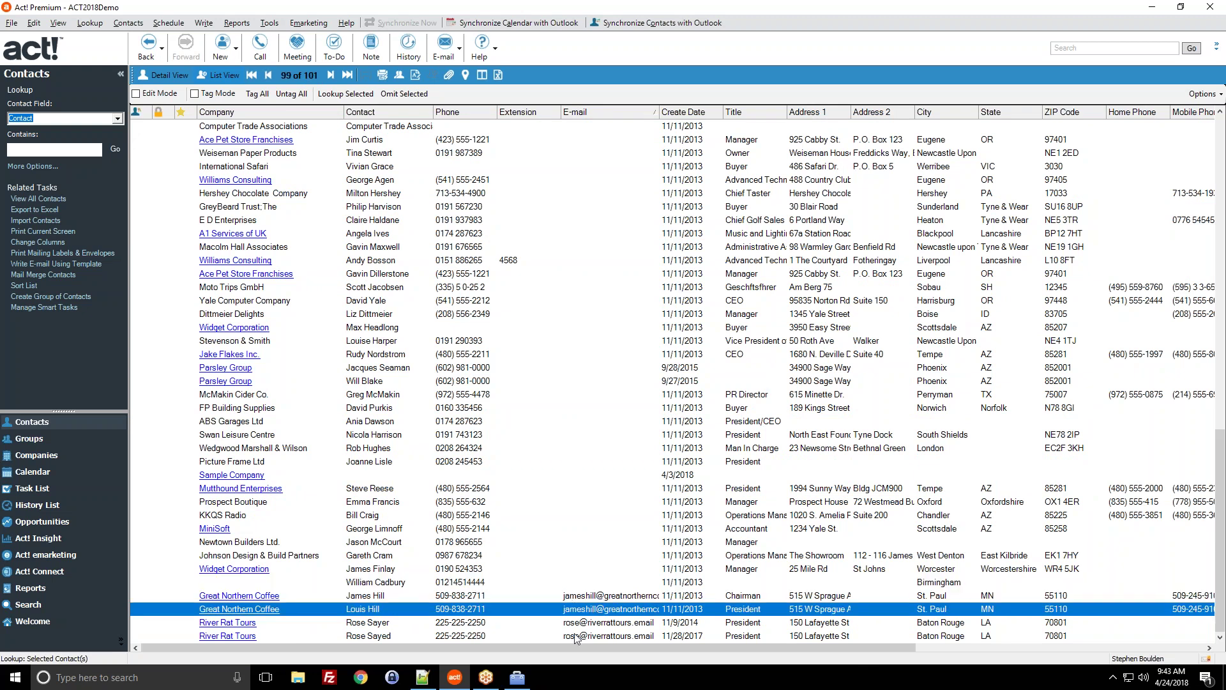
left_click(609, 597)
left_click(607, 636)
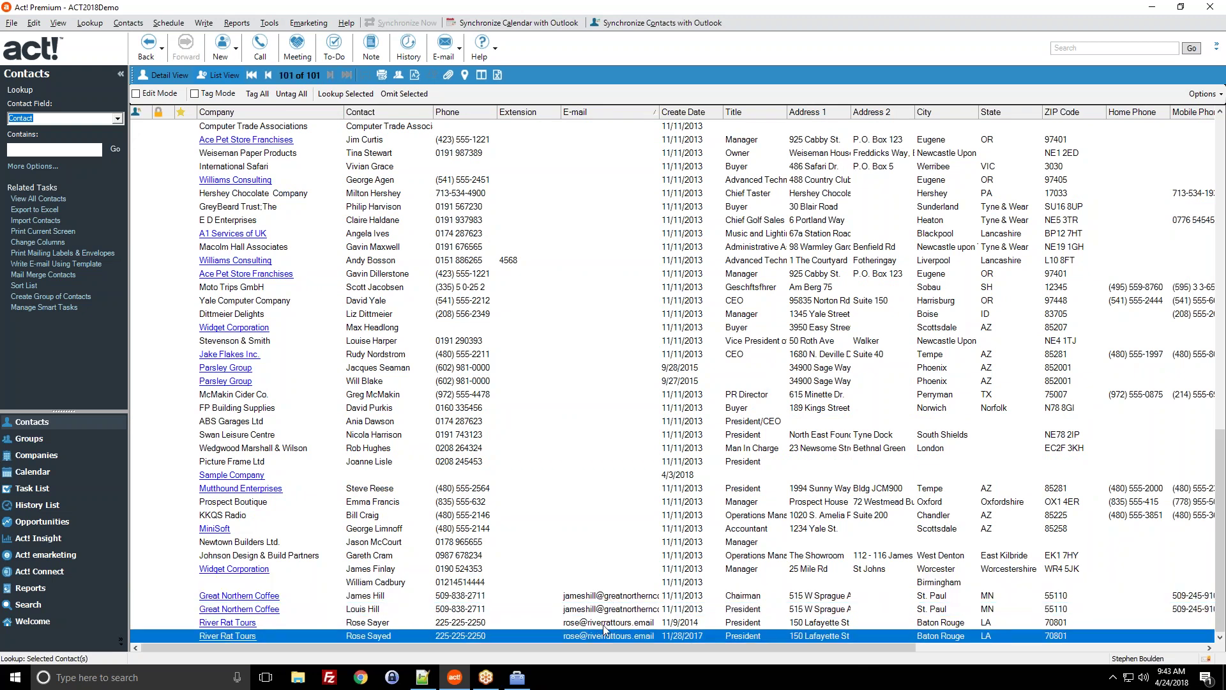
left_click(607, 624)
Select every contact with a blank e-mail address and omit them from the current lookup.
left_click(605, 582)
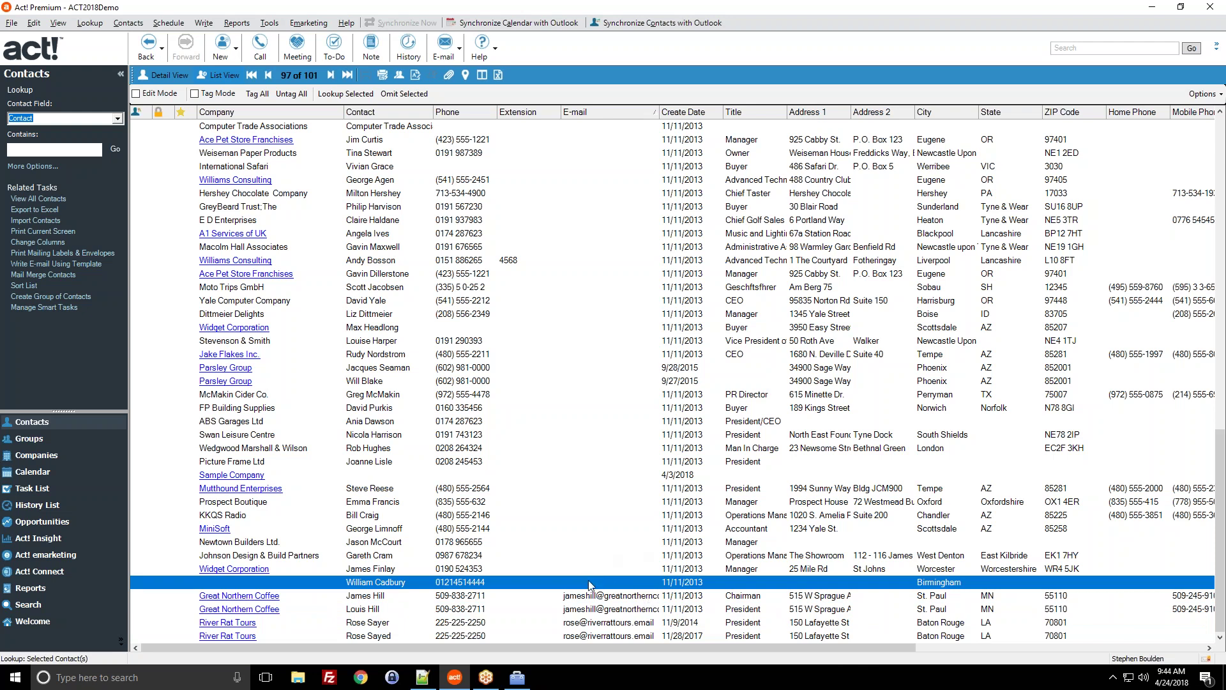
scroll(585, 584, "up", 3)
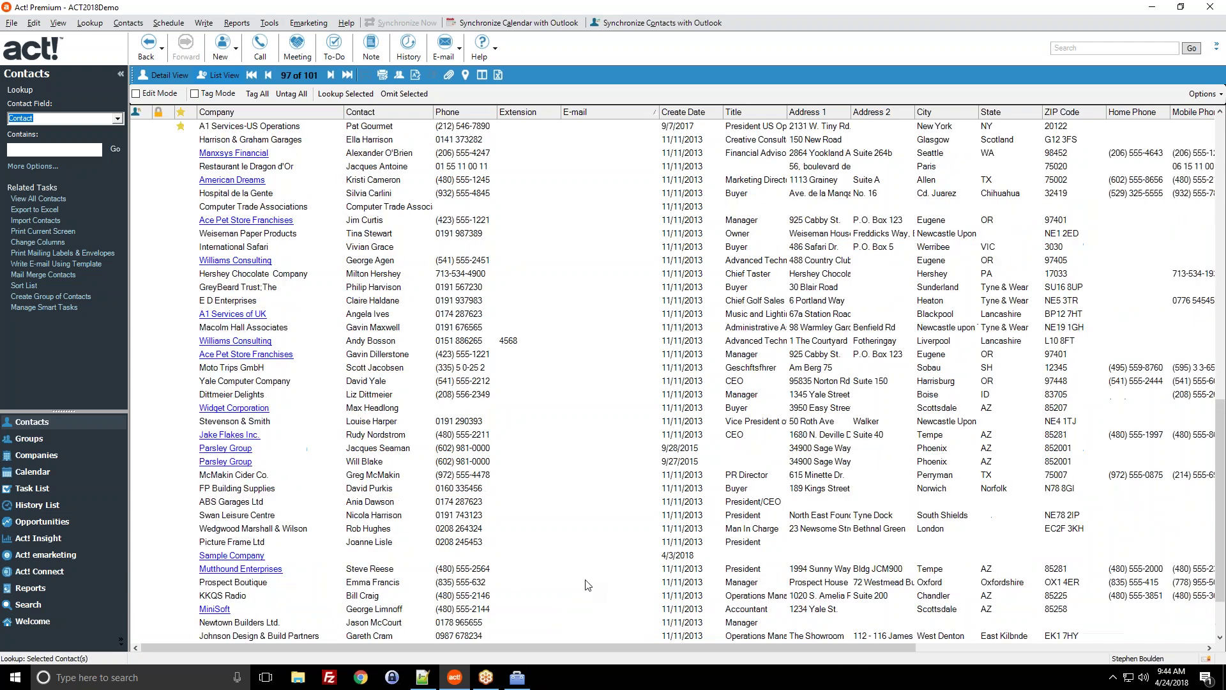
scroll(585, 620, "down", 2)
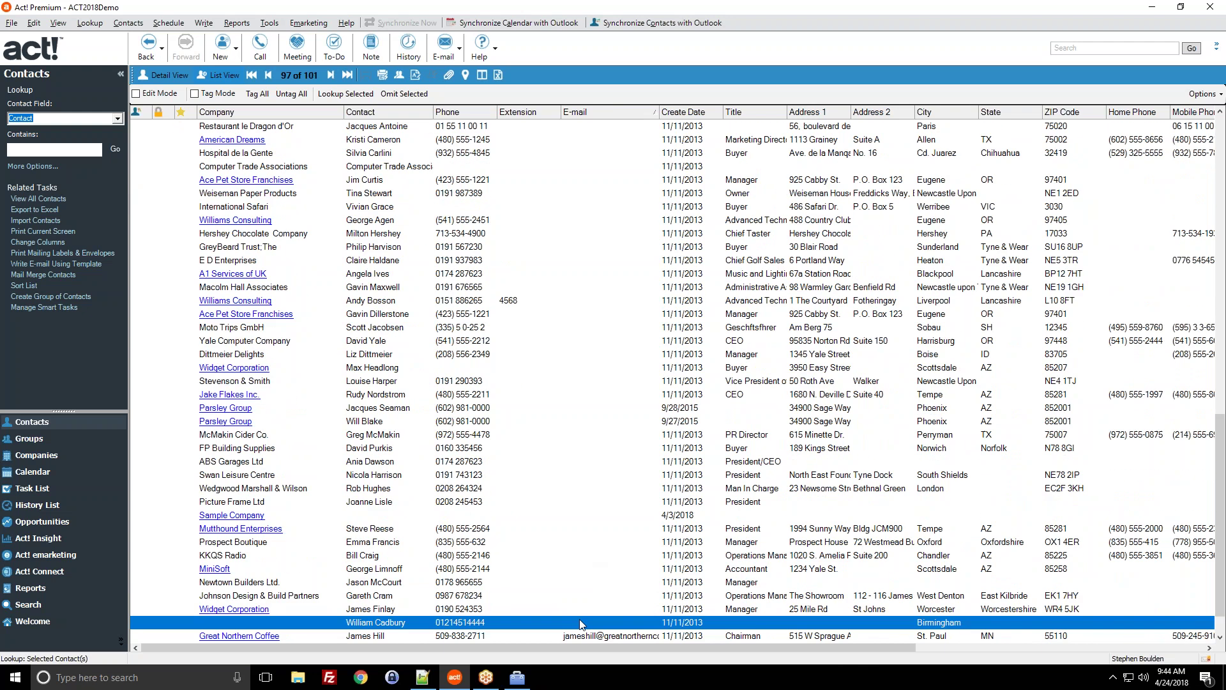
scroll(588, 622, "up", 1)
scroll(592, 606, "up", 3)
scroll(591, 603, "down", 4)
scroll(622, 606, "up", 12)
scroll(618, 581, "up", 7)
key("ctrl+a")
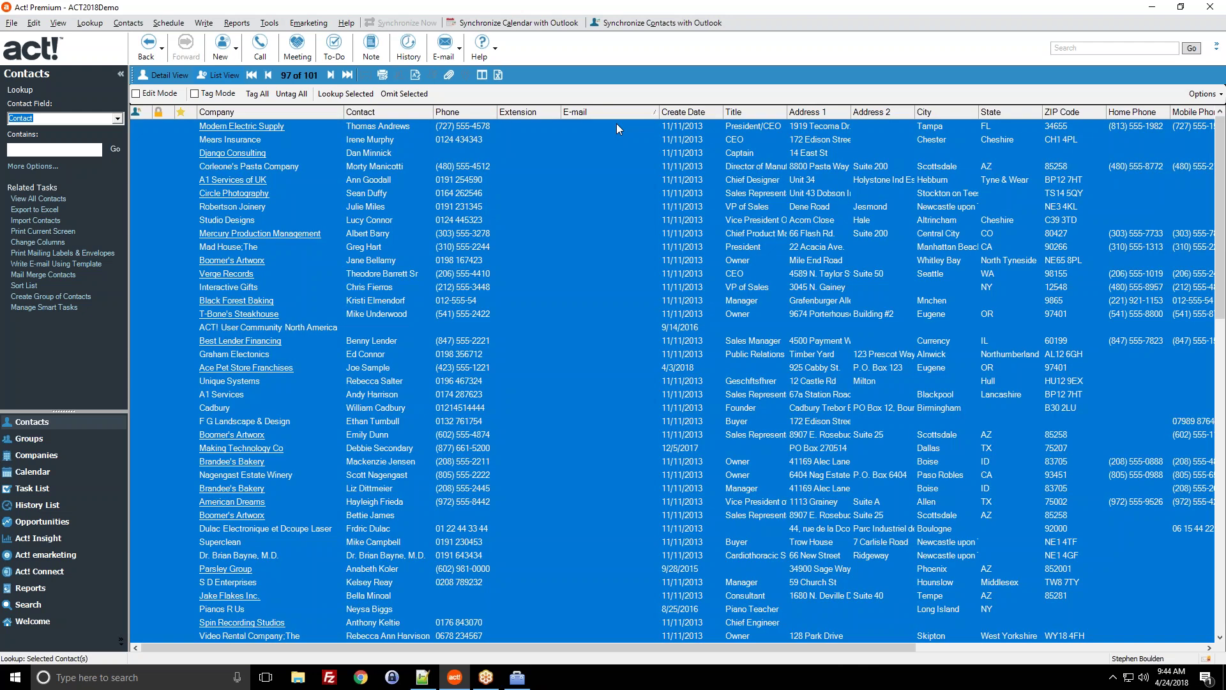
left_click(403, 96)
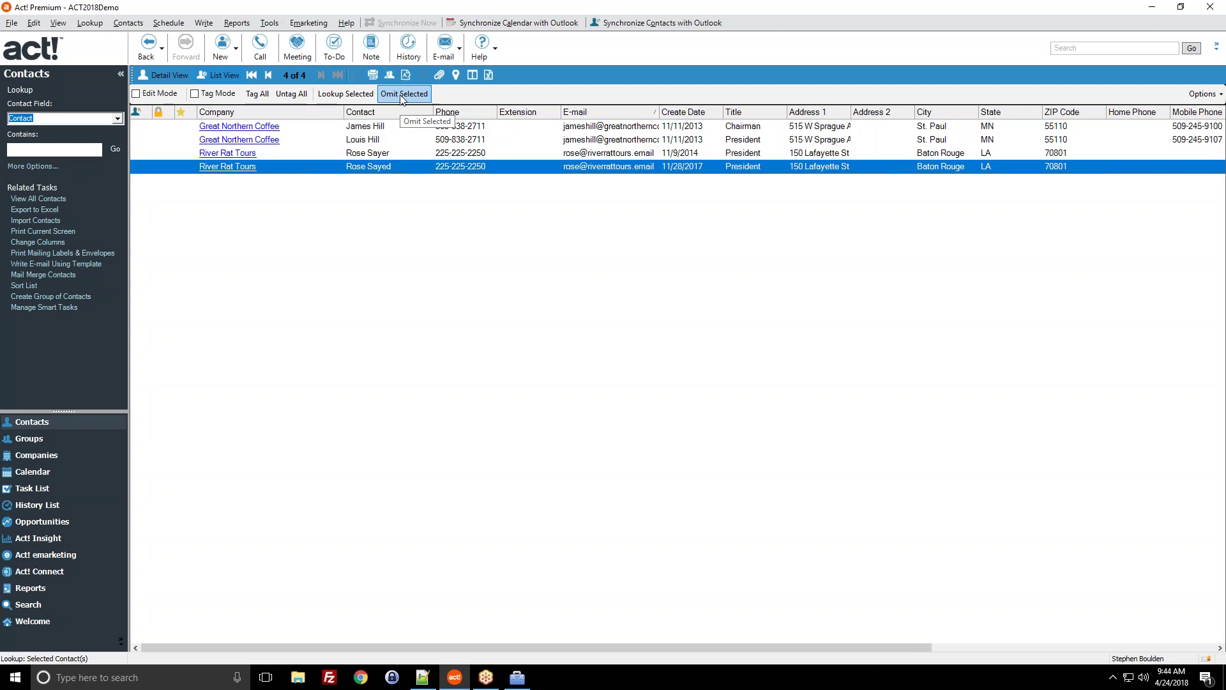
Compare the names and e-mails of the remaining contacts and widen the E-mail column to fit its contents.
left_click(606, 141)
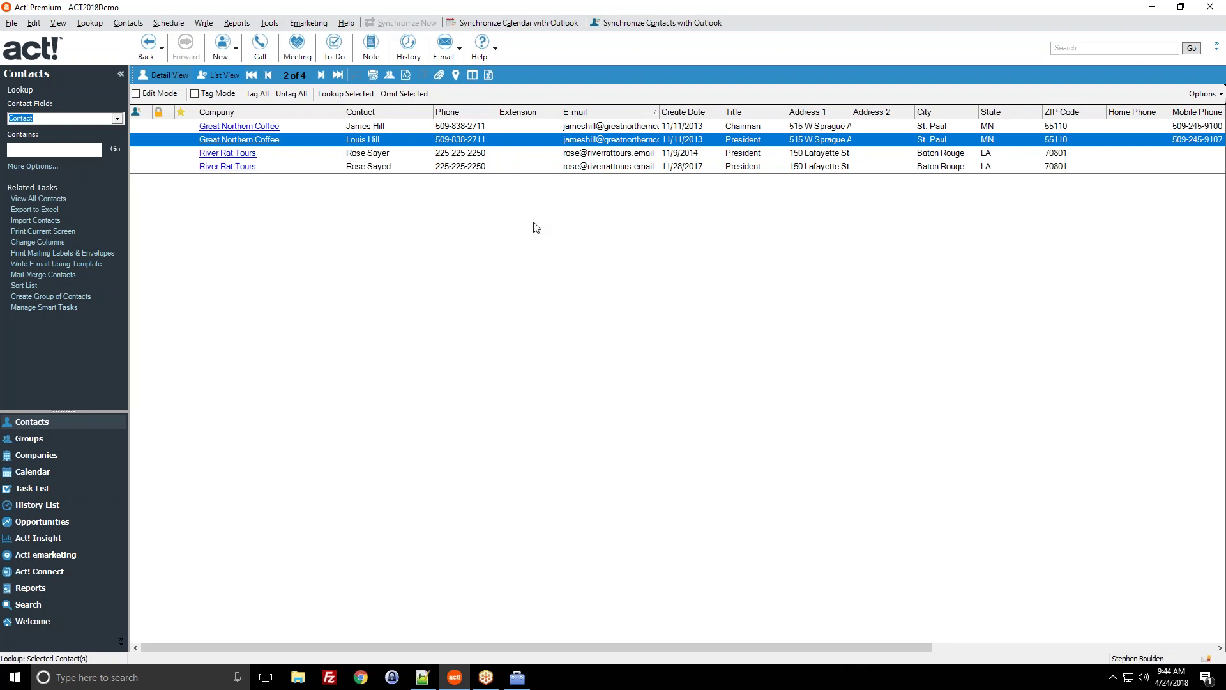
left_click(570, 165)
left_click(549, 155)
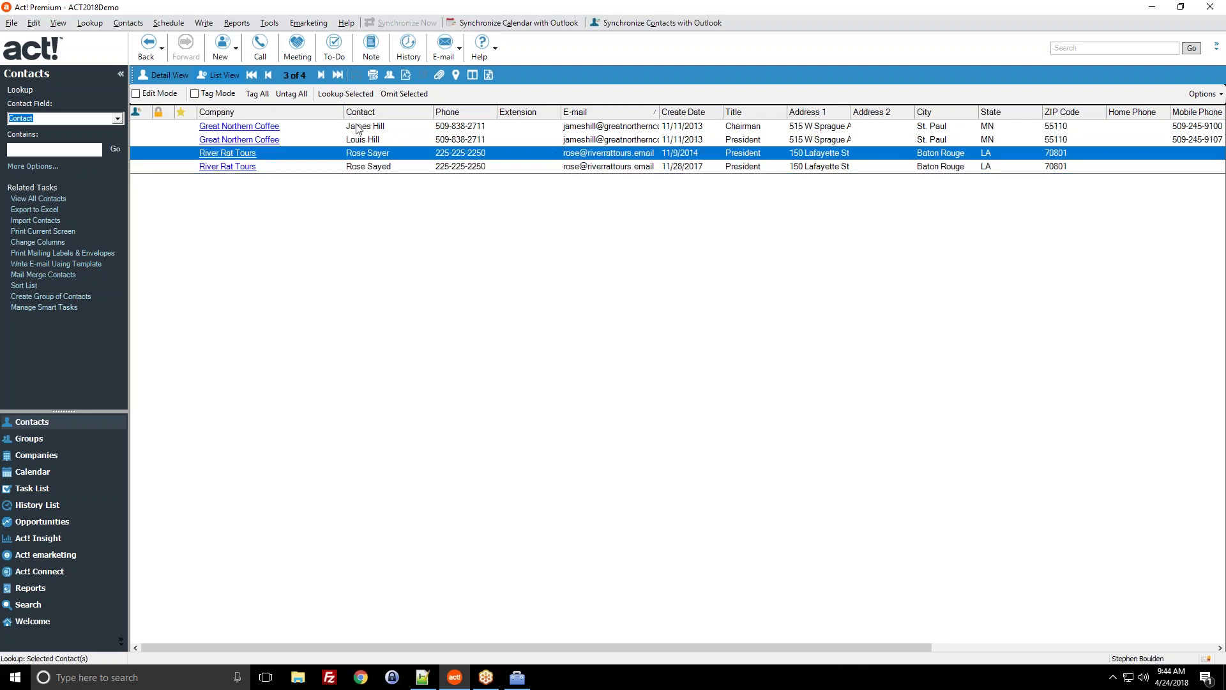
left_click(376, 129)
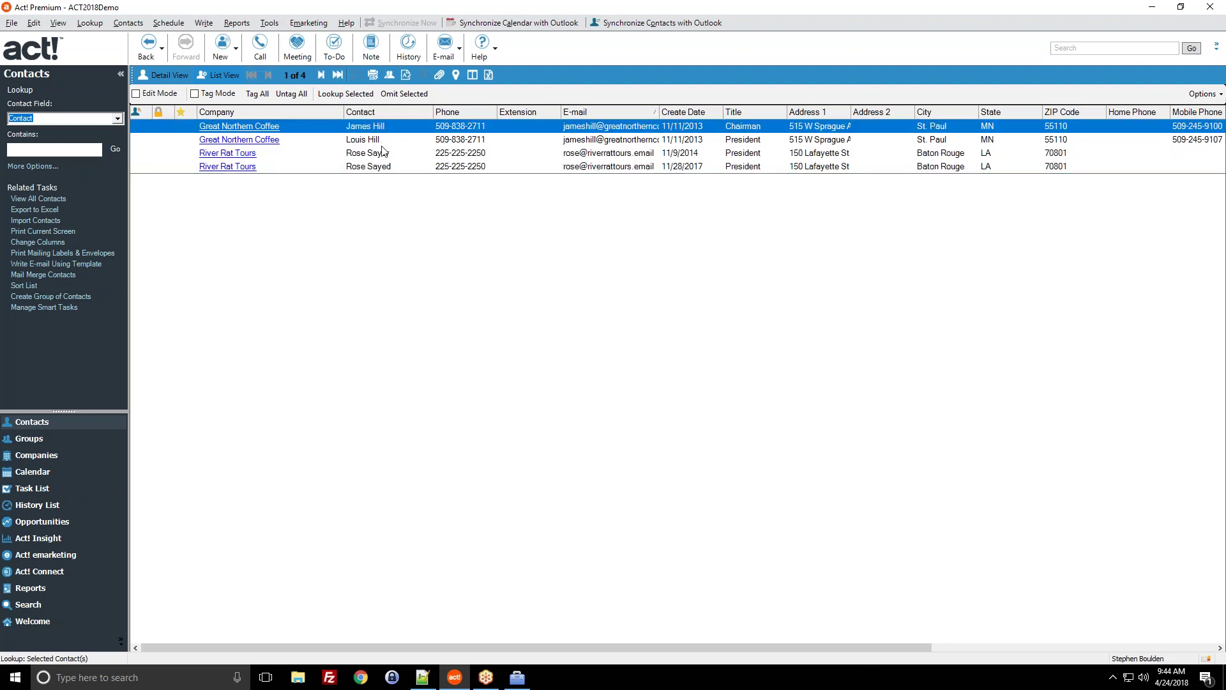
left_click(384, 141)
left_click(402, 153)
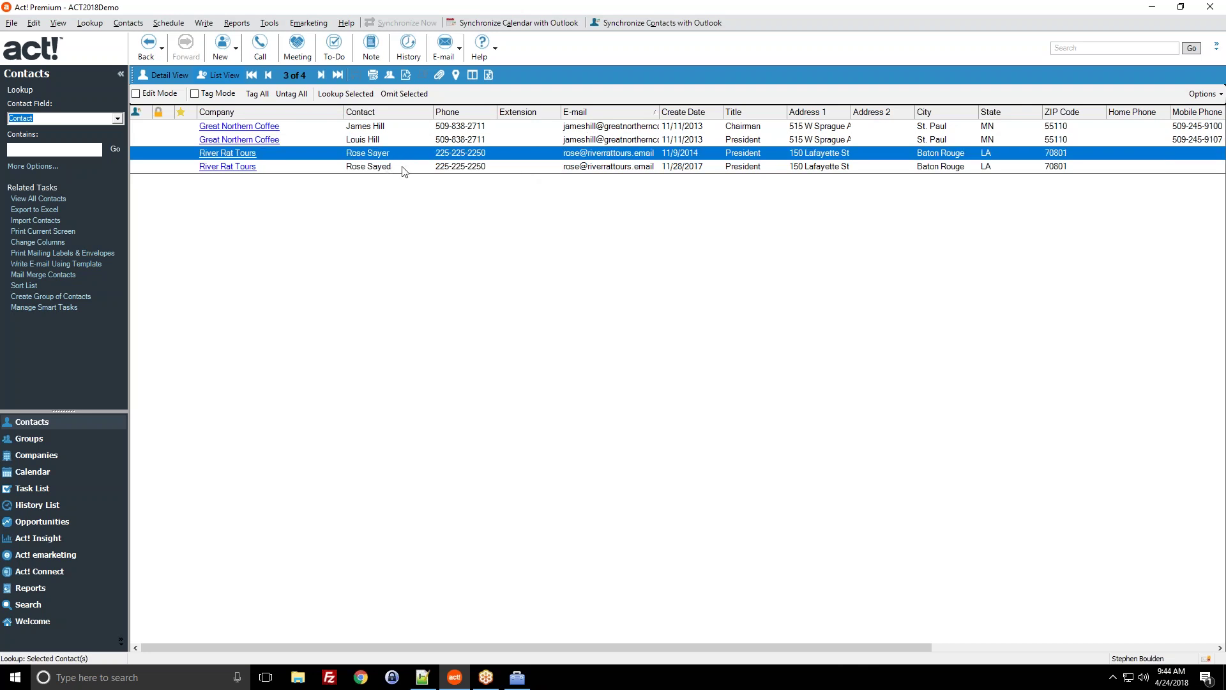
left_click(401, 168)
left_click(619, 157)
double_click(660, 113)
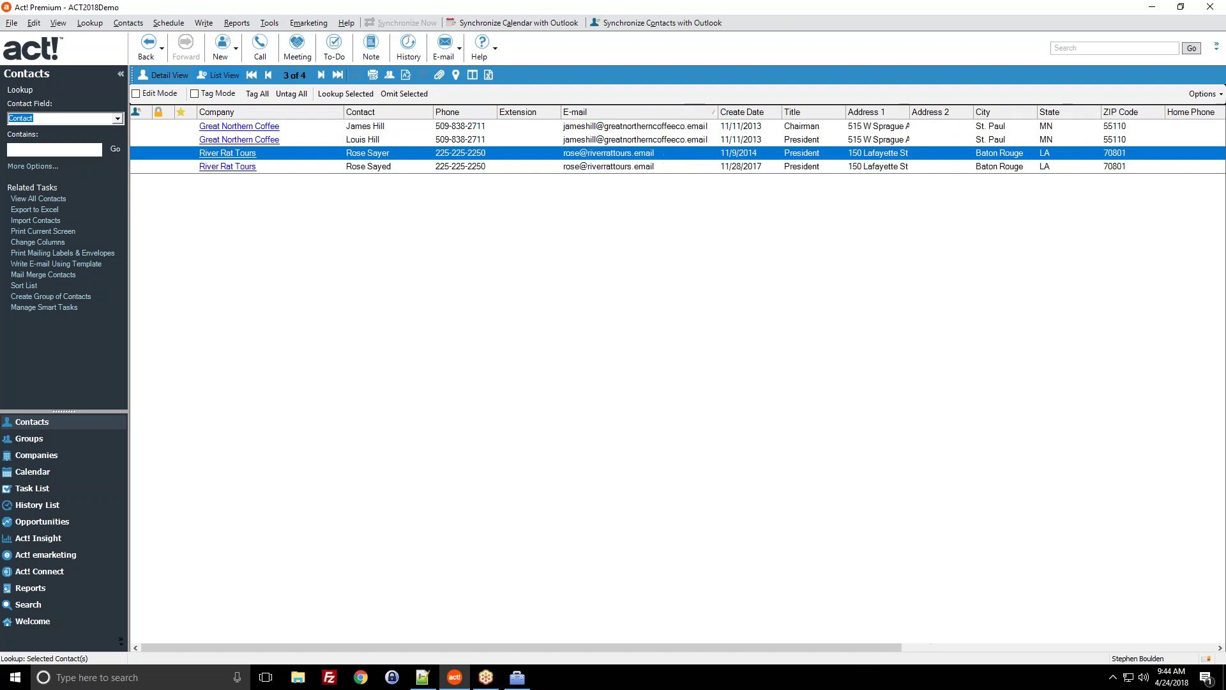
Check the Copy/Move Contact Data command and select both River Rat Tours contacts together.
left_click(281, 22)
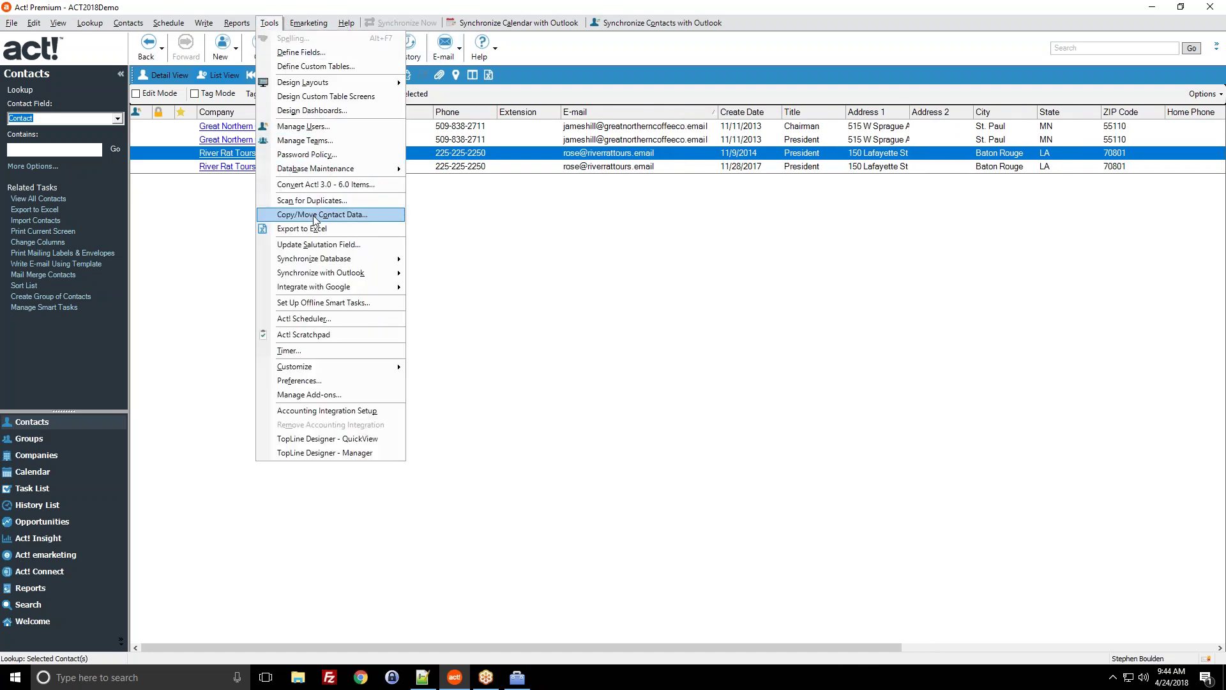
left_click(566, 172)
left_click(565, 167, "ctrl")
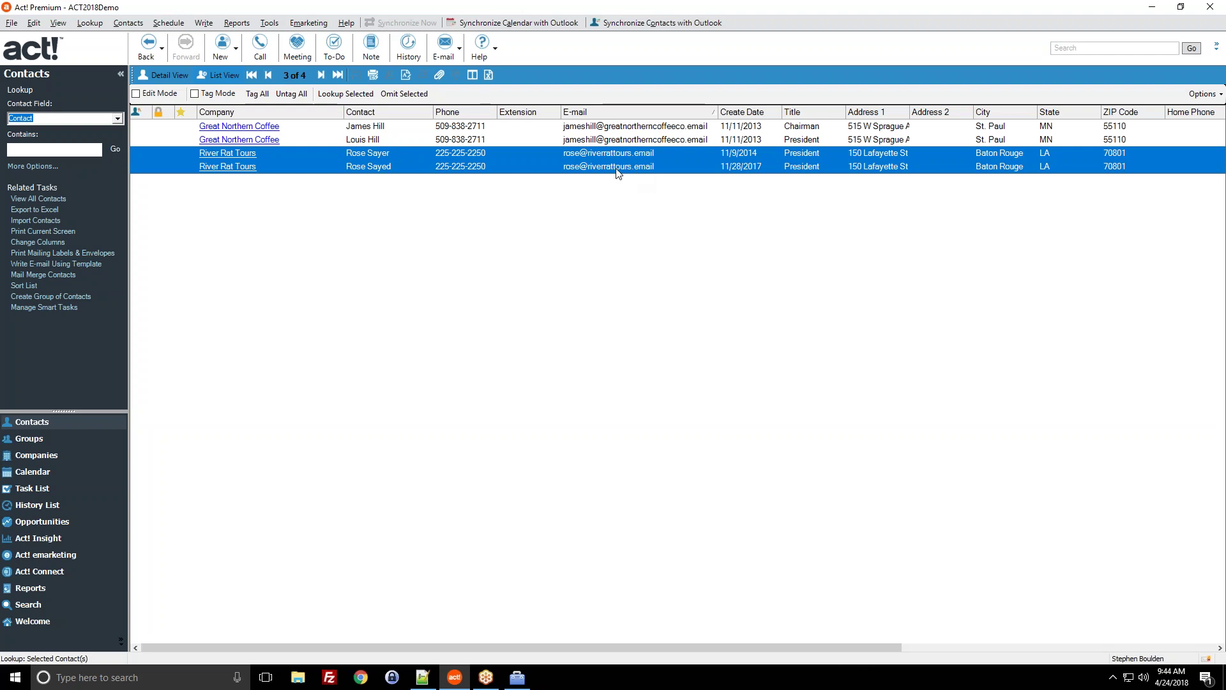
Compare the creation dates of the two River Rat Tours contacts and delete the duplicate created on 11/28/2017.
left_click(551, 156)
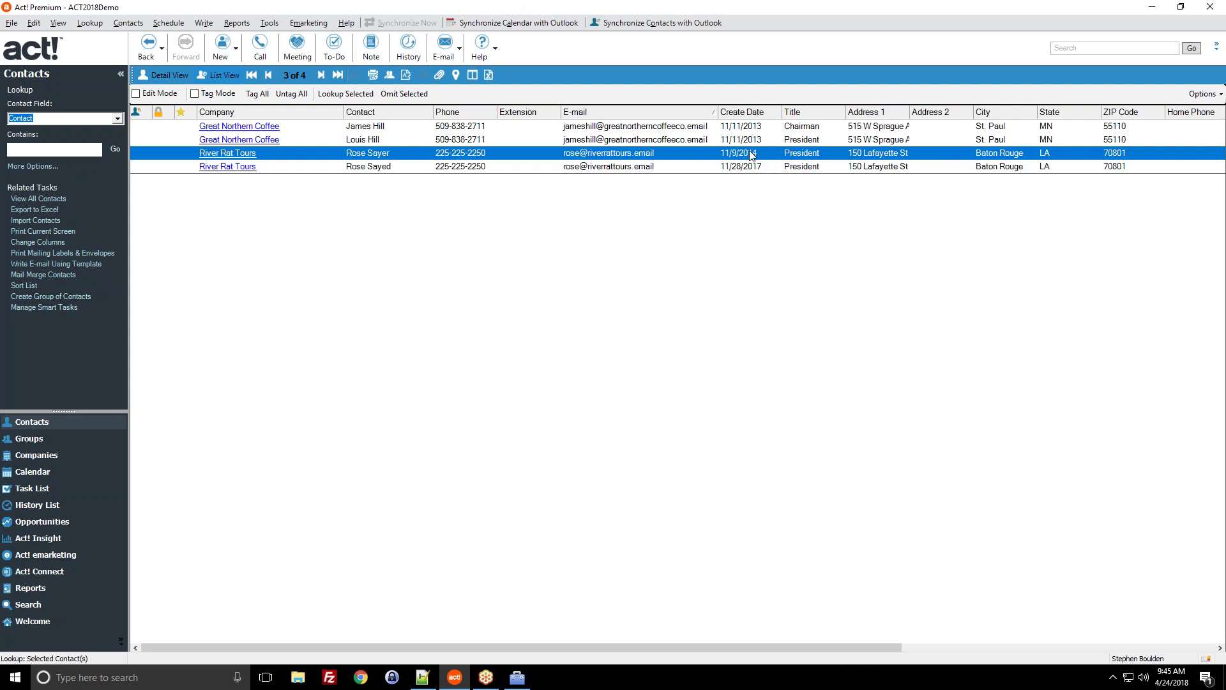
left_click(731, 166)
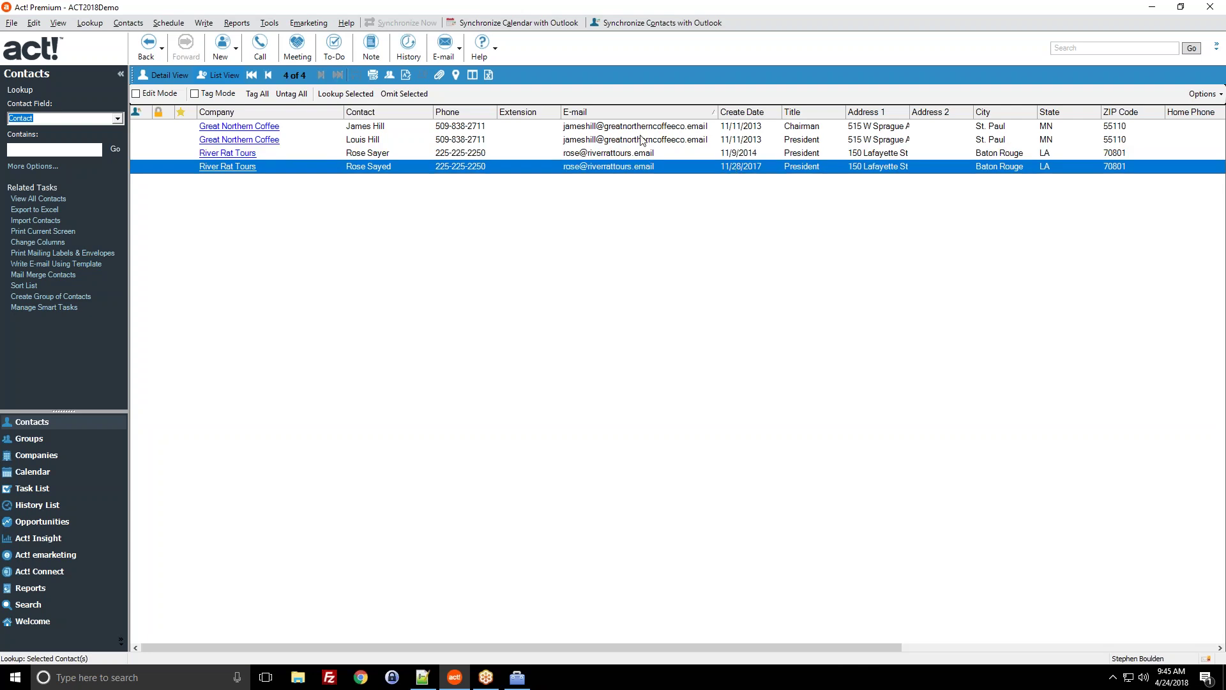
left_click(680, 141)
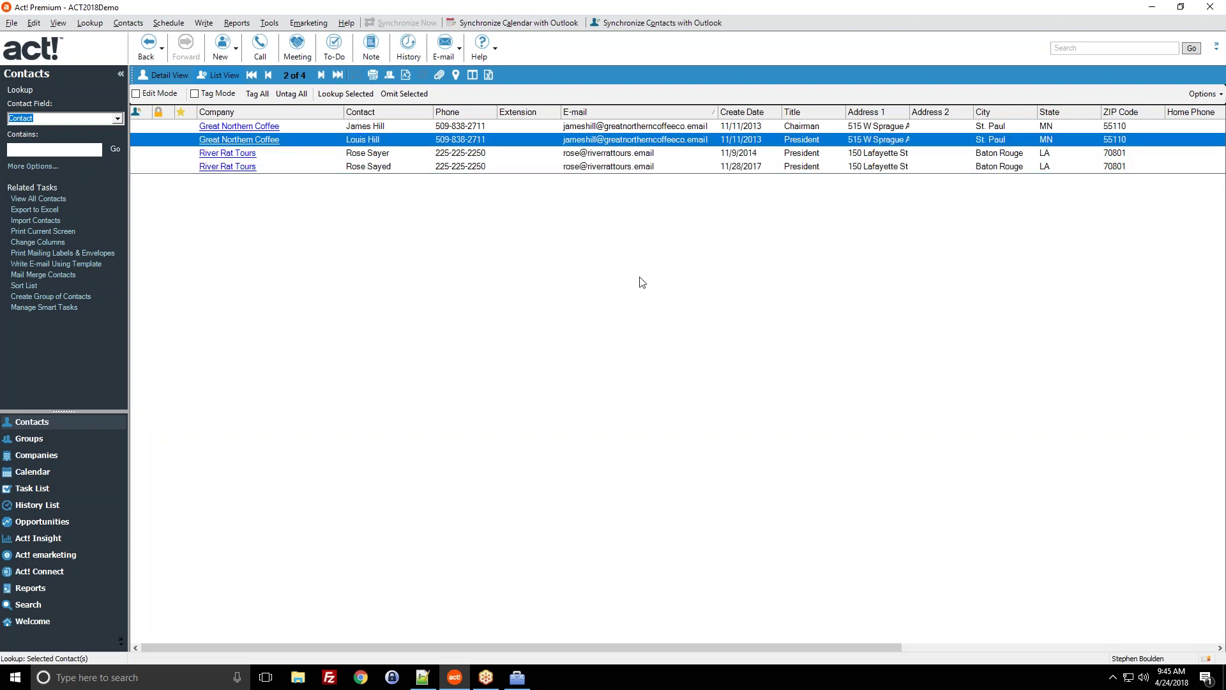
left_click(716, 165)
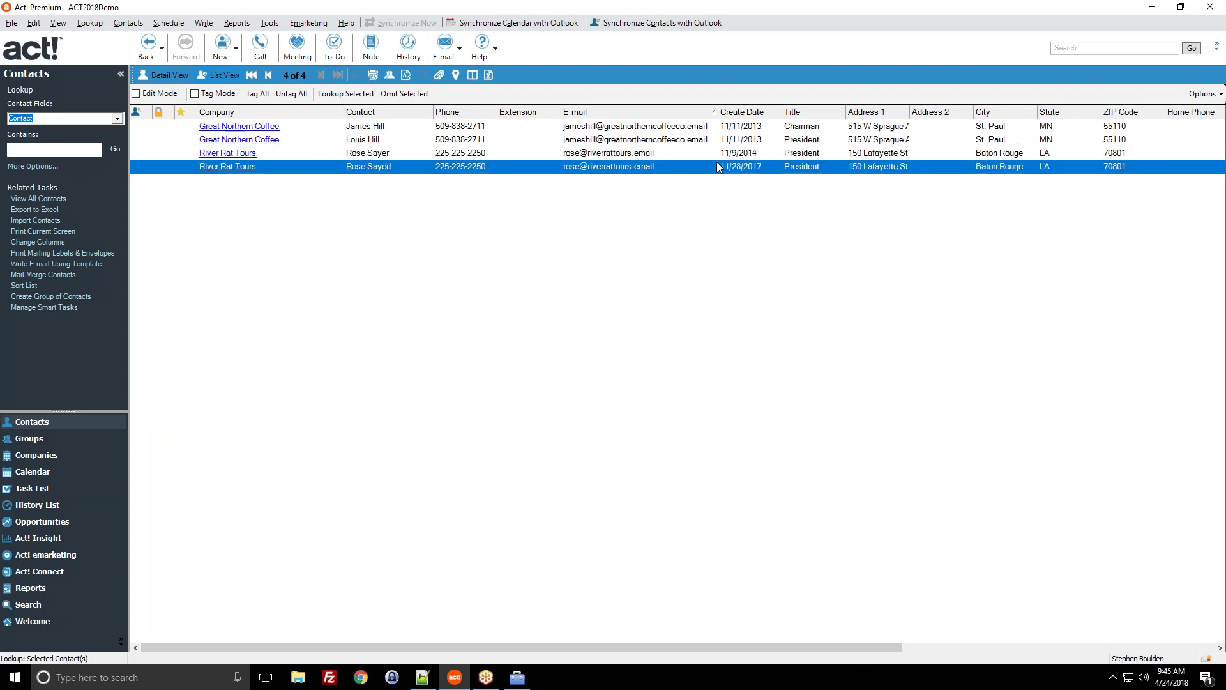
key("Delete")
key("Return")
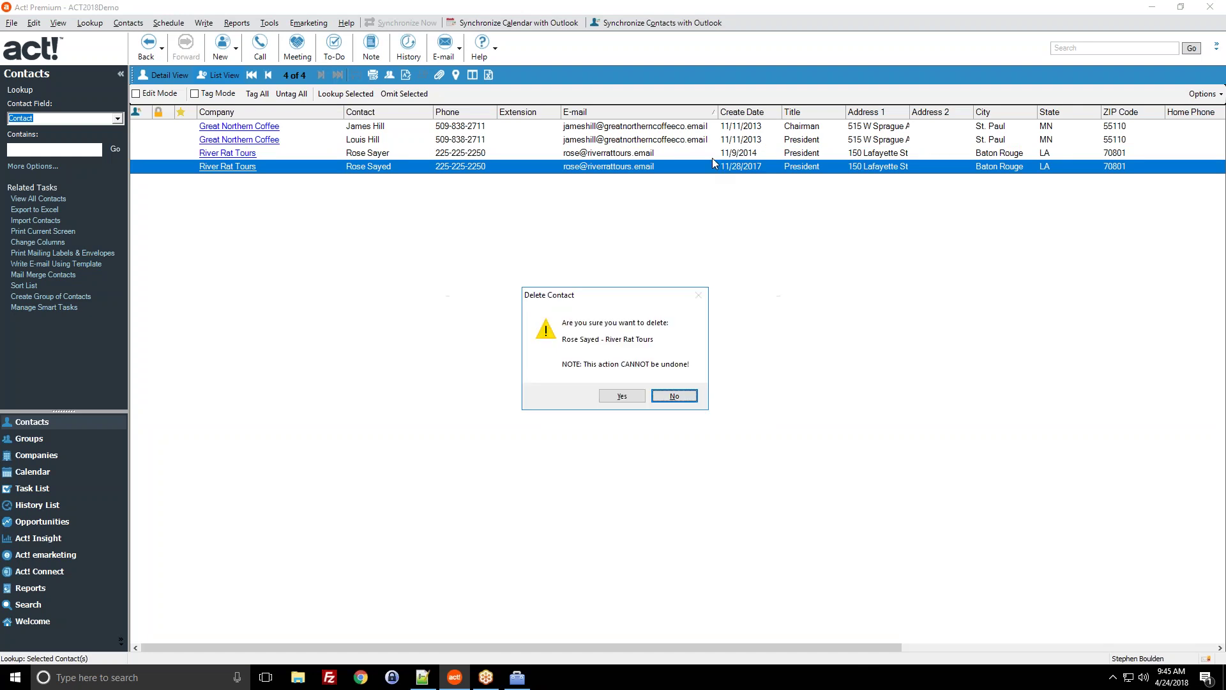
left_click(620, 396)
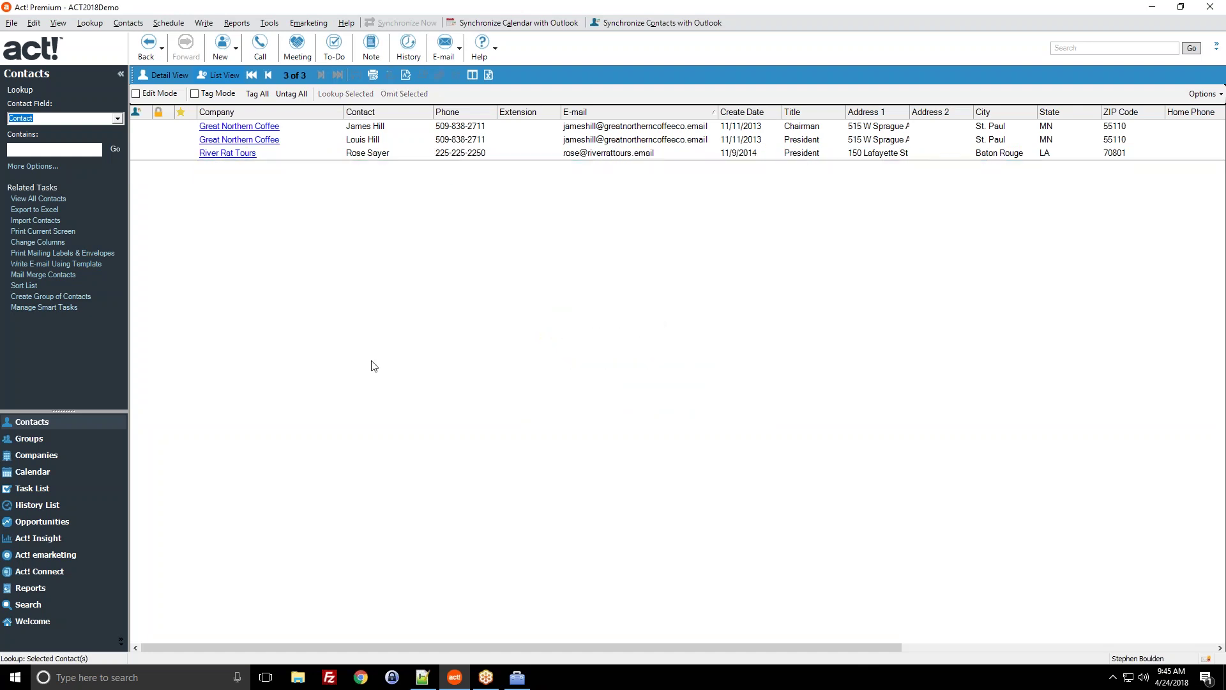
Check the maintenance notes in Notepad++, return to Act!, and set the history list's type filter to All.
left_click(433, 681)
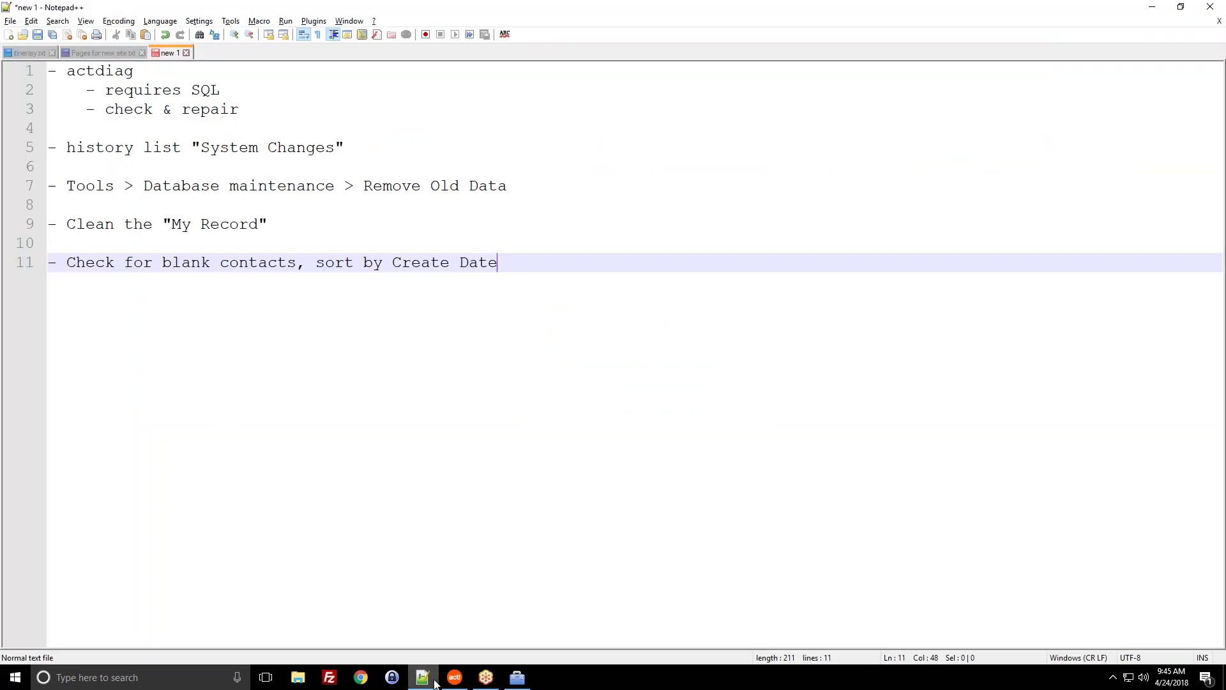
left_click(429, 682)
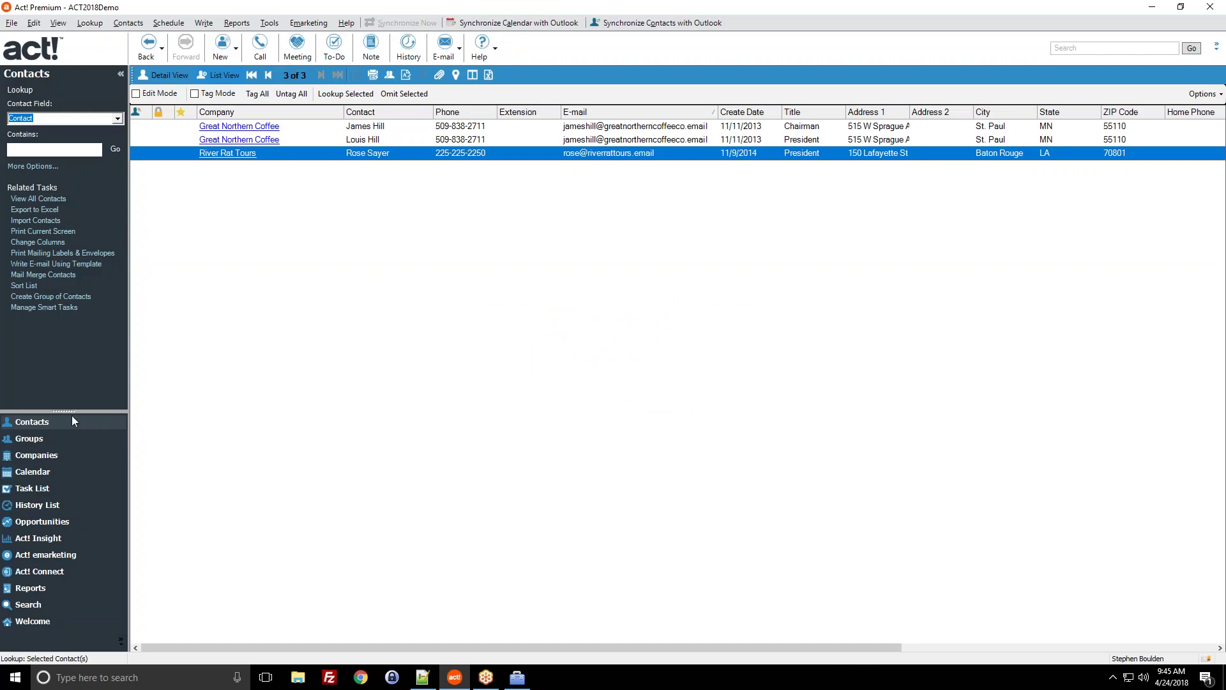
left_click(41, 505)
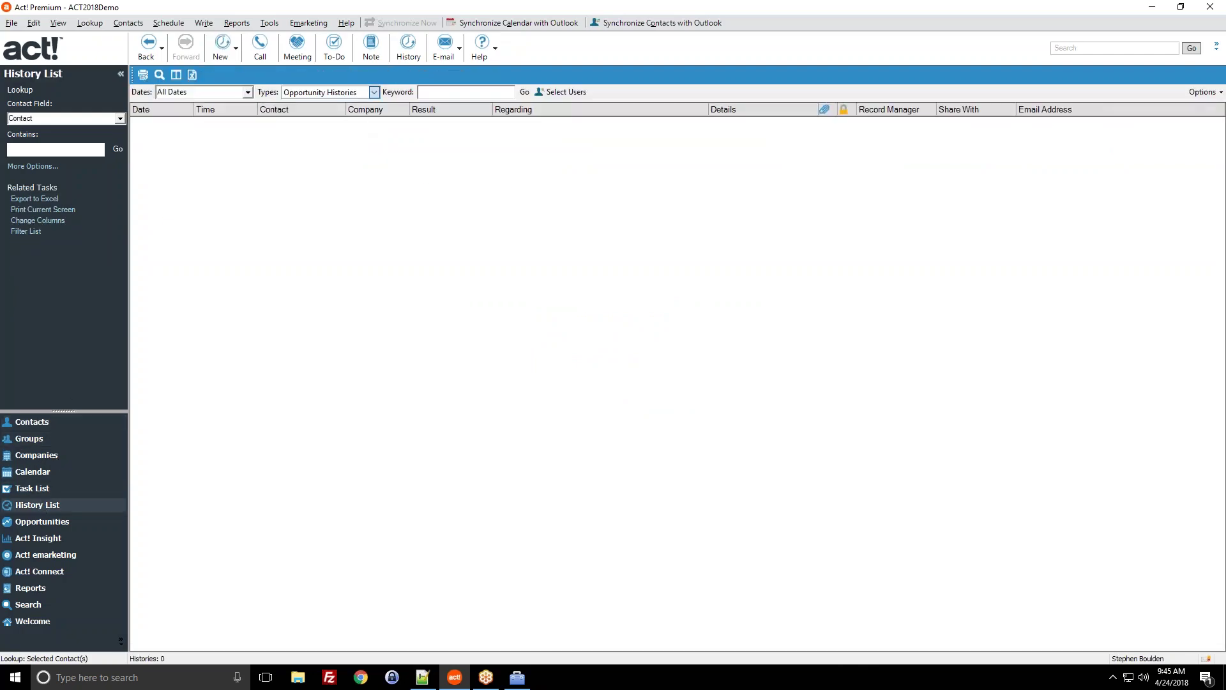
left_click(374, 92)
left_click(286, 152)
left_click(286, 246)
left_click(365, 74)
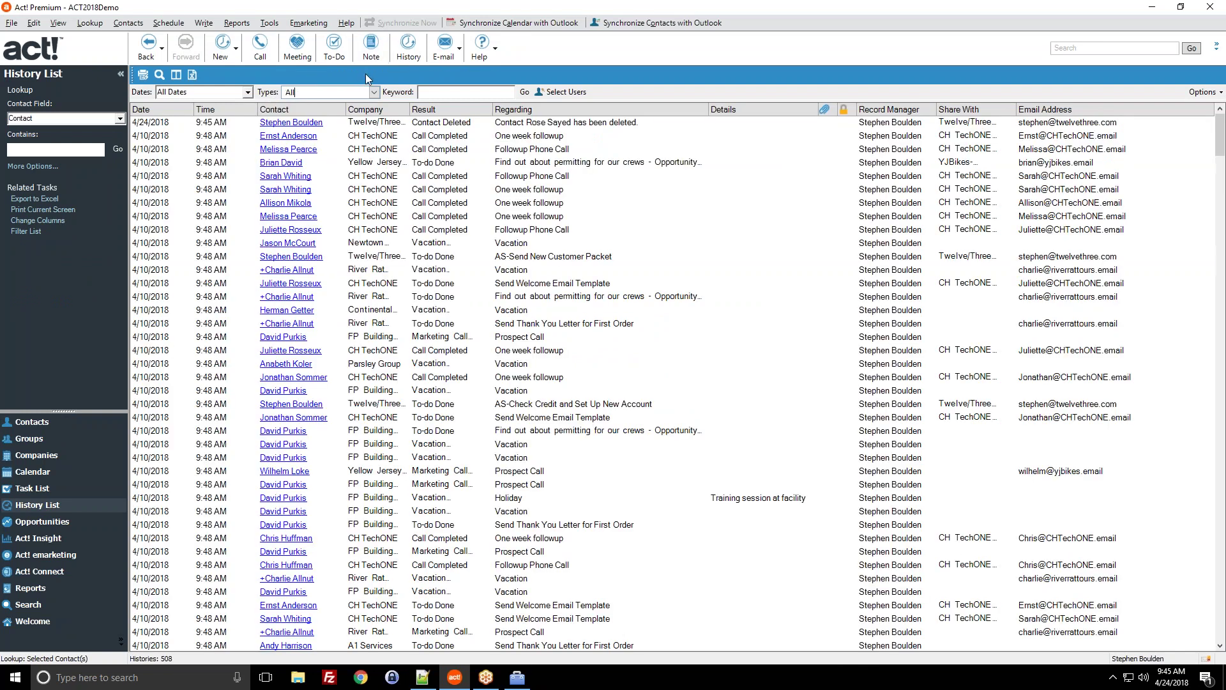
Look up My Record from the contacts view and show its history entries.
left_click(72, 424)
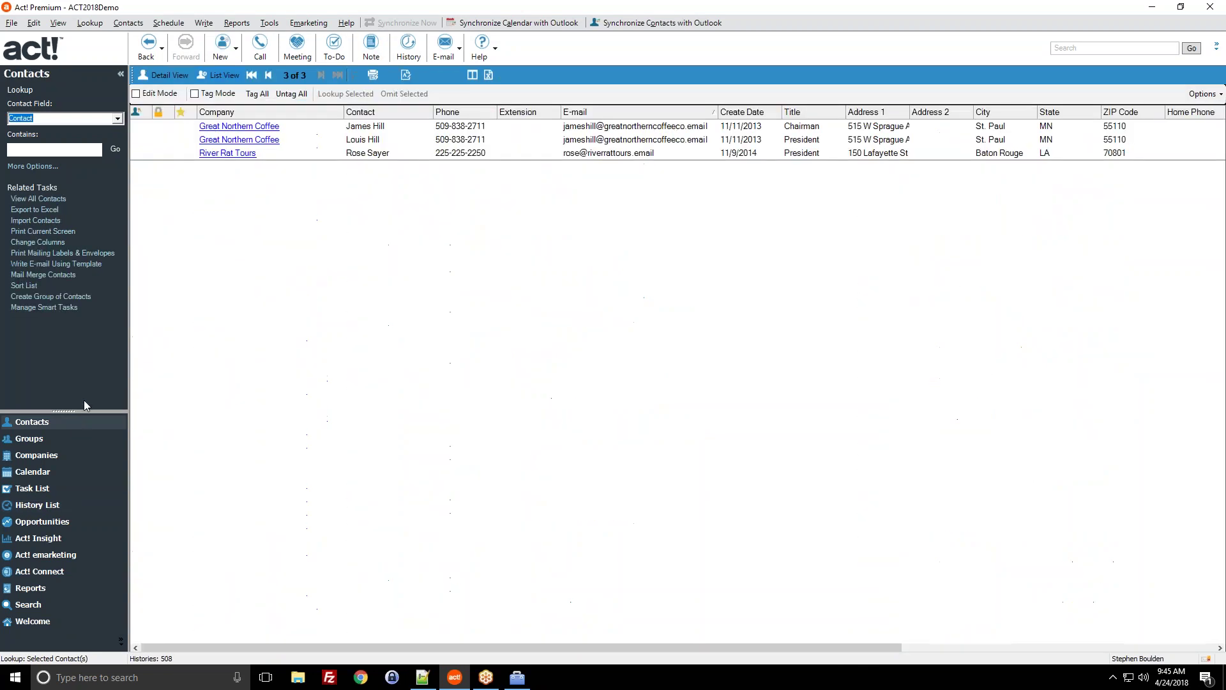
left_click(90, 23)
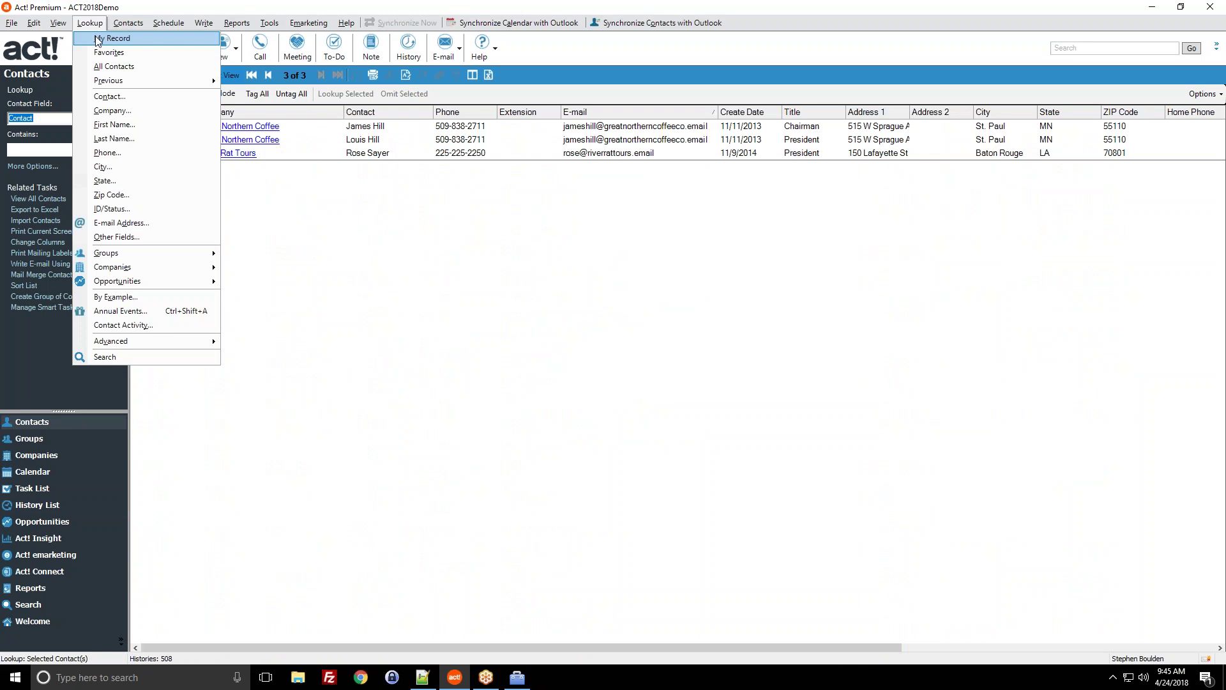
left_click(113, 42)
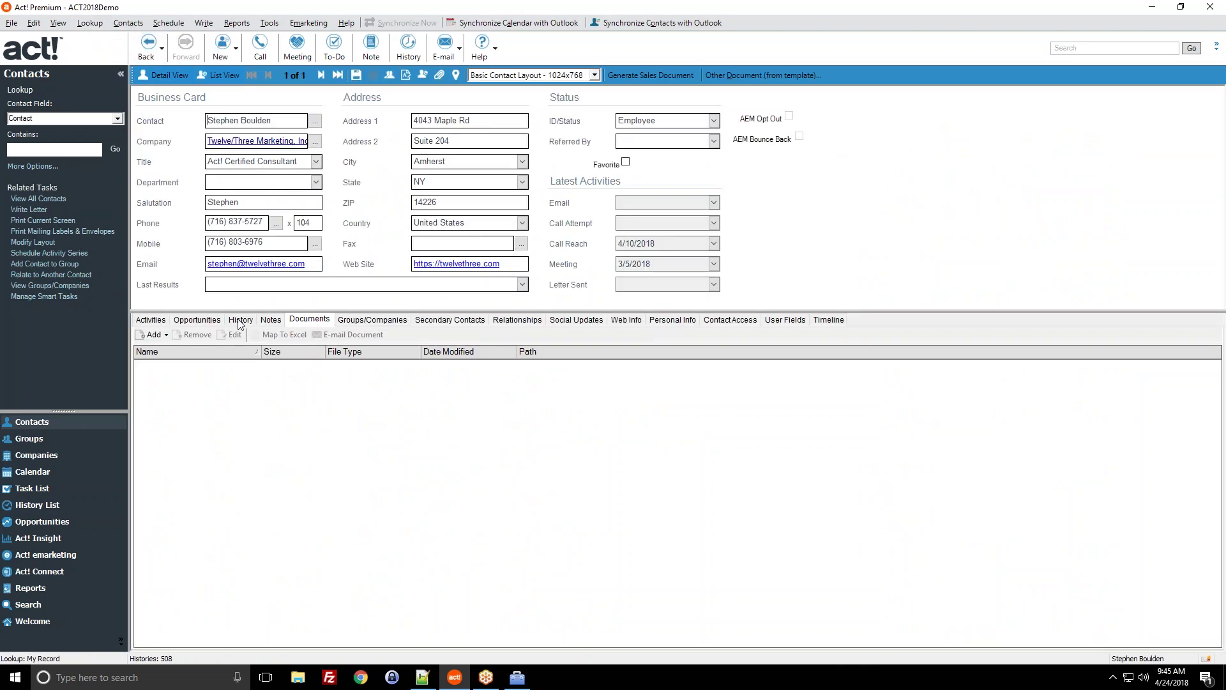
left_click(241, 320)
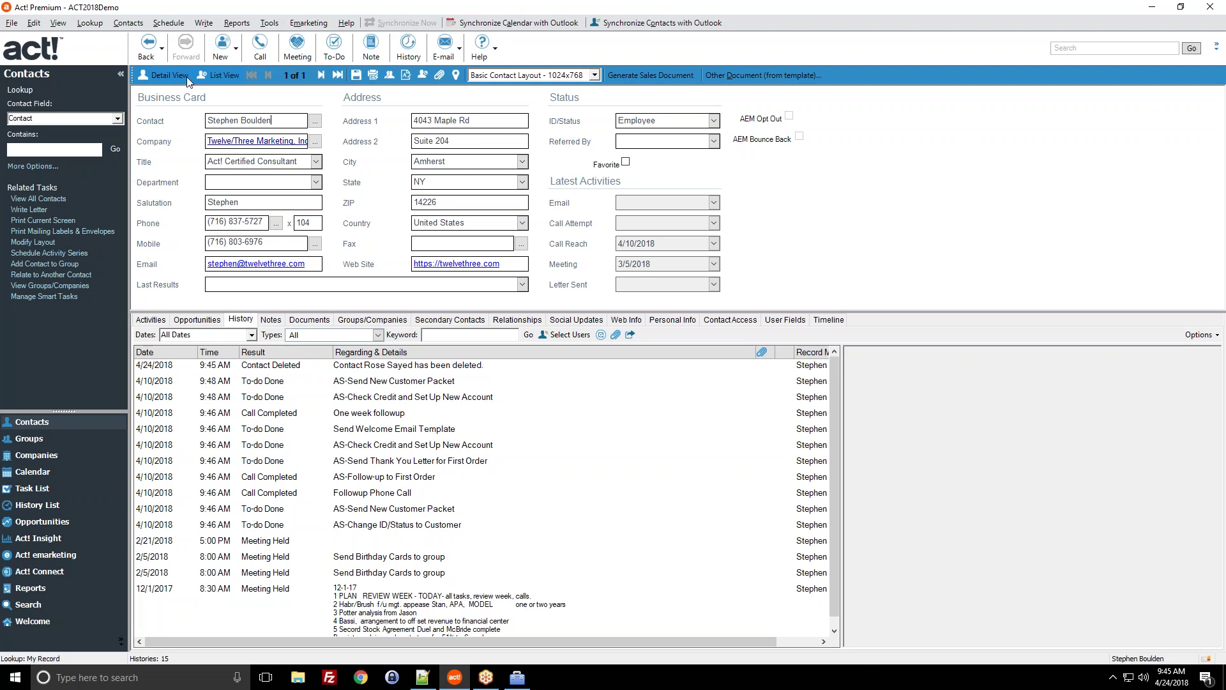
List all contacts and open the Prospect Boutique contact's record to view its history.
left_click(46, 203)
scroll(409, 319, "down", 10)
double_click(409, 184)
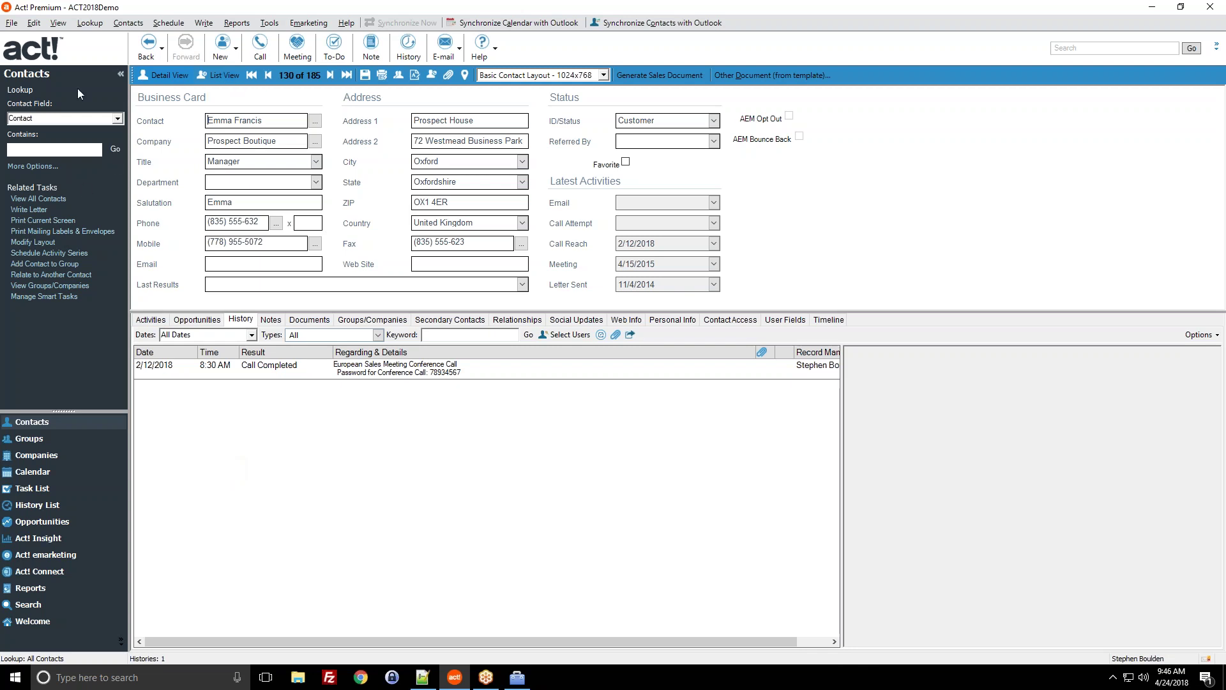
Look up My Record again and inspect the date filter choices for its histories, including Custom.
left_click(89, 23)
left_click(84, 39)
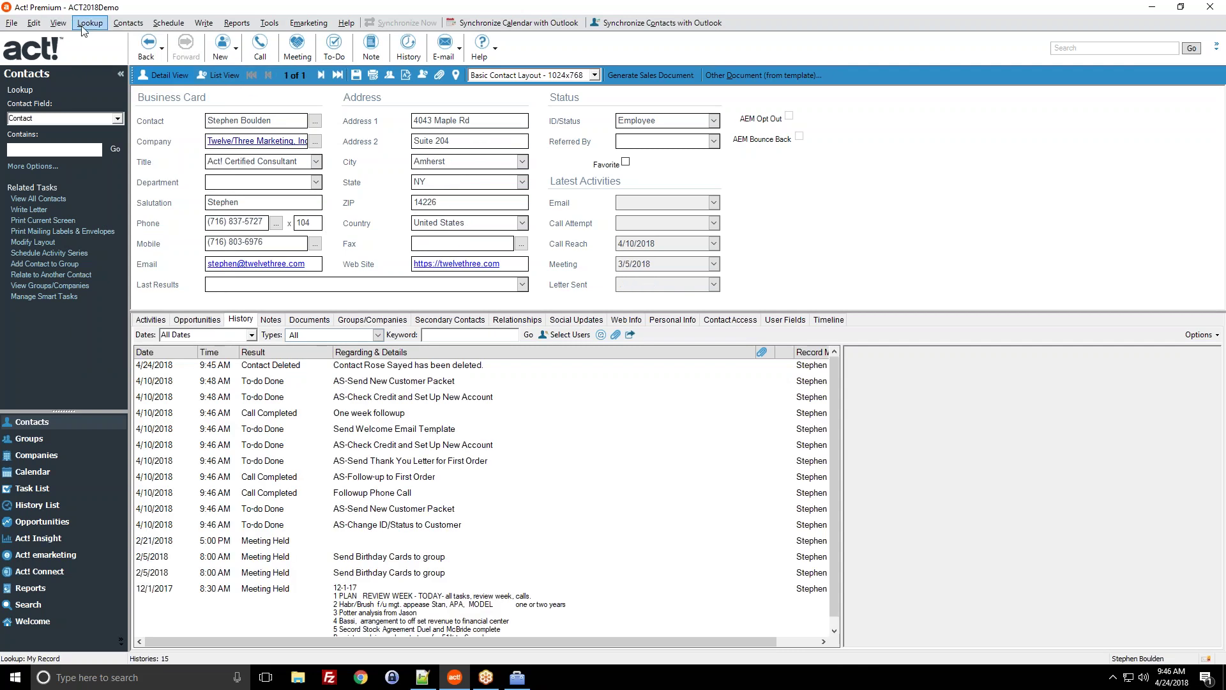
left_click(335, 449)
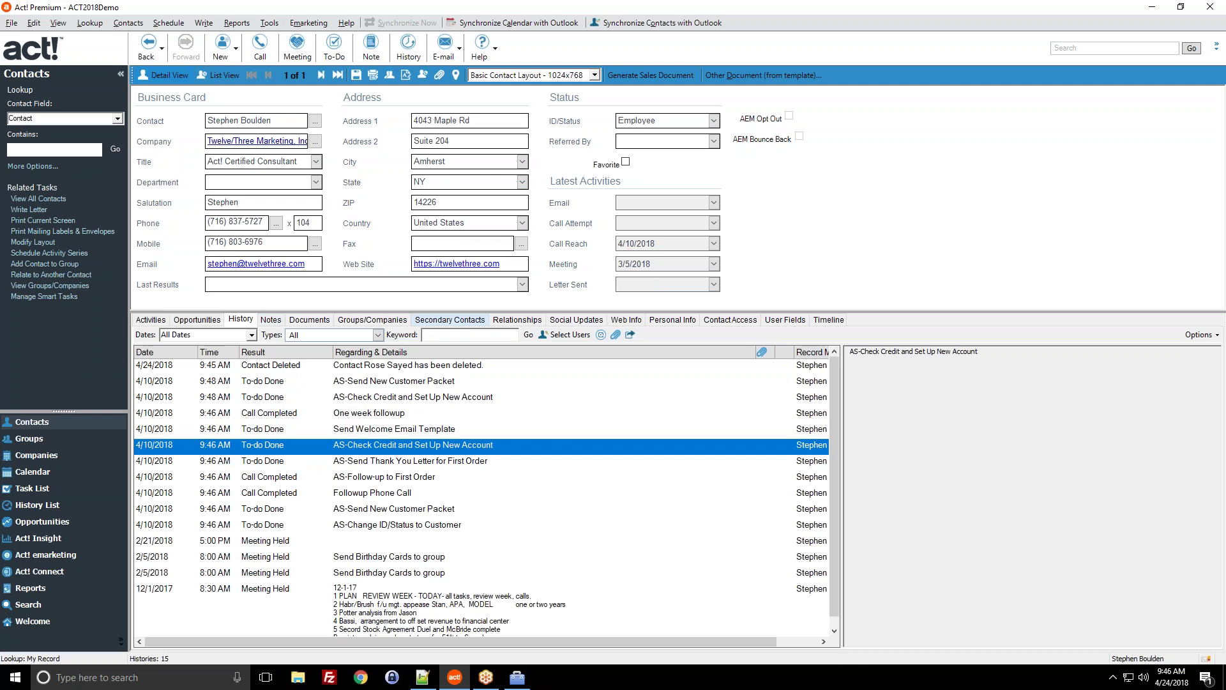
left_click(253, 335)
left_click_drag(254, 364, 255, 388)
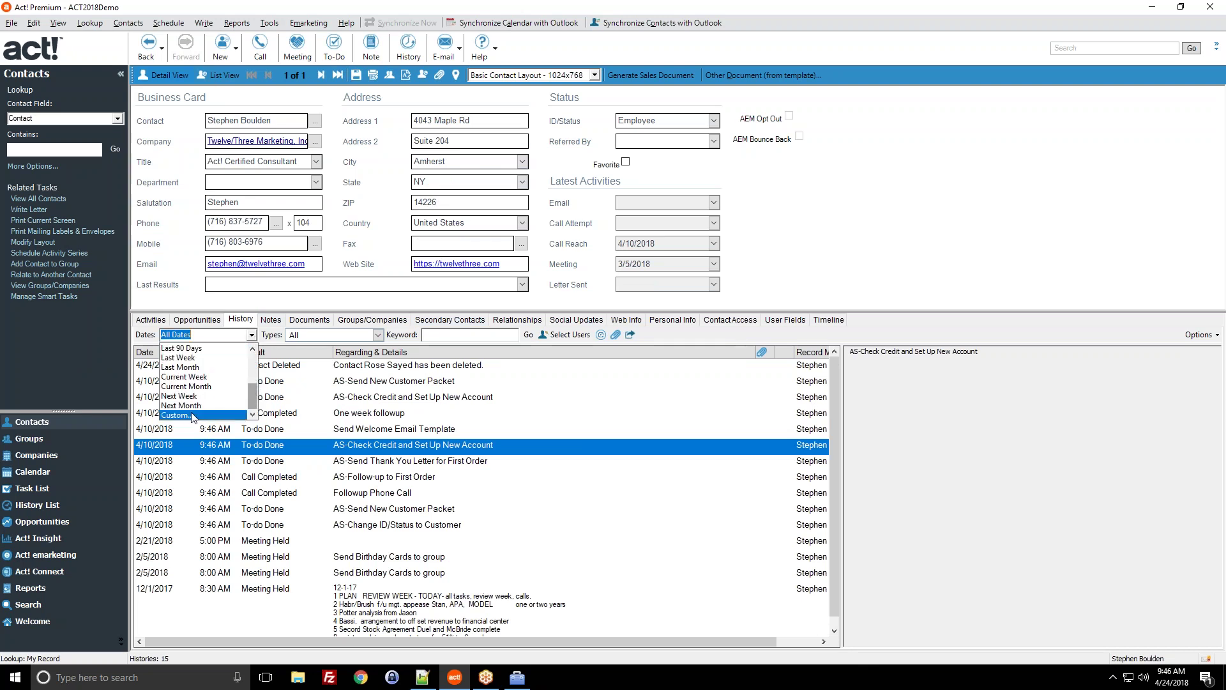
left_click(266, 343)
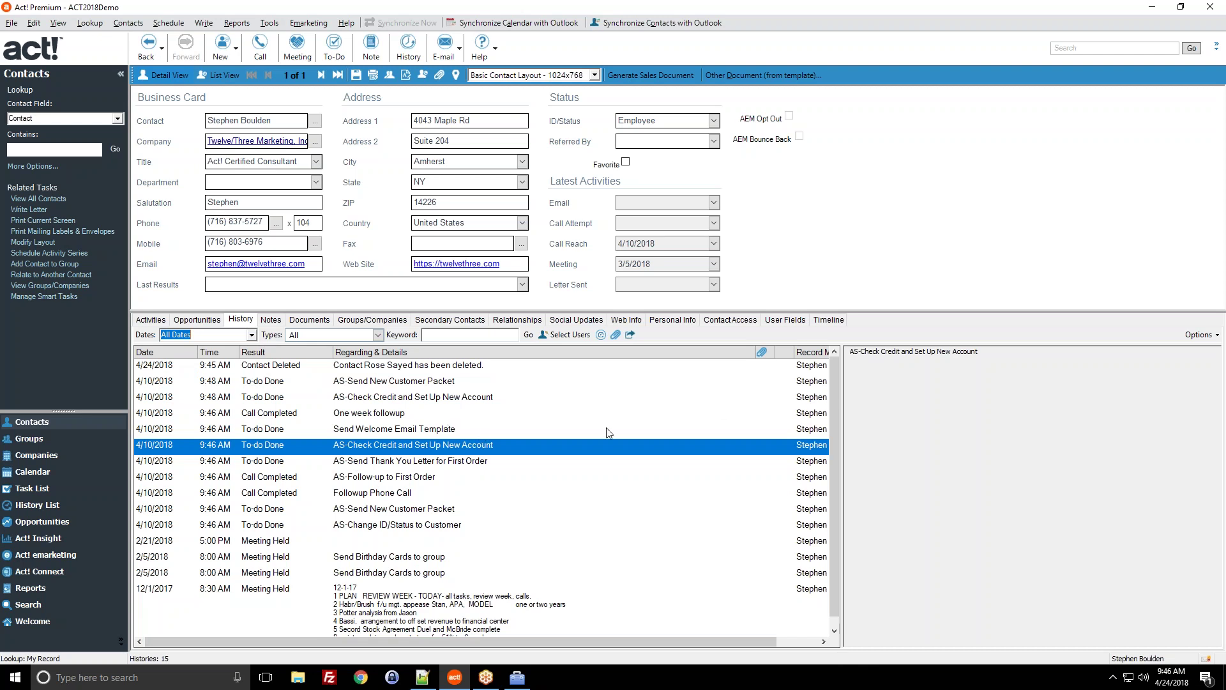
List all contacts, sort them by Contact, and examine the entries with blank contact names.
left_click(48, 199)
scroll(396, 319, "up", 20)
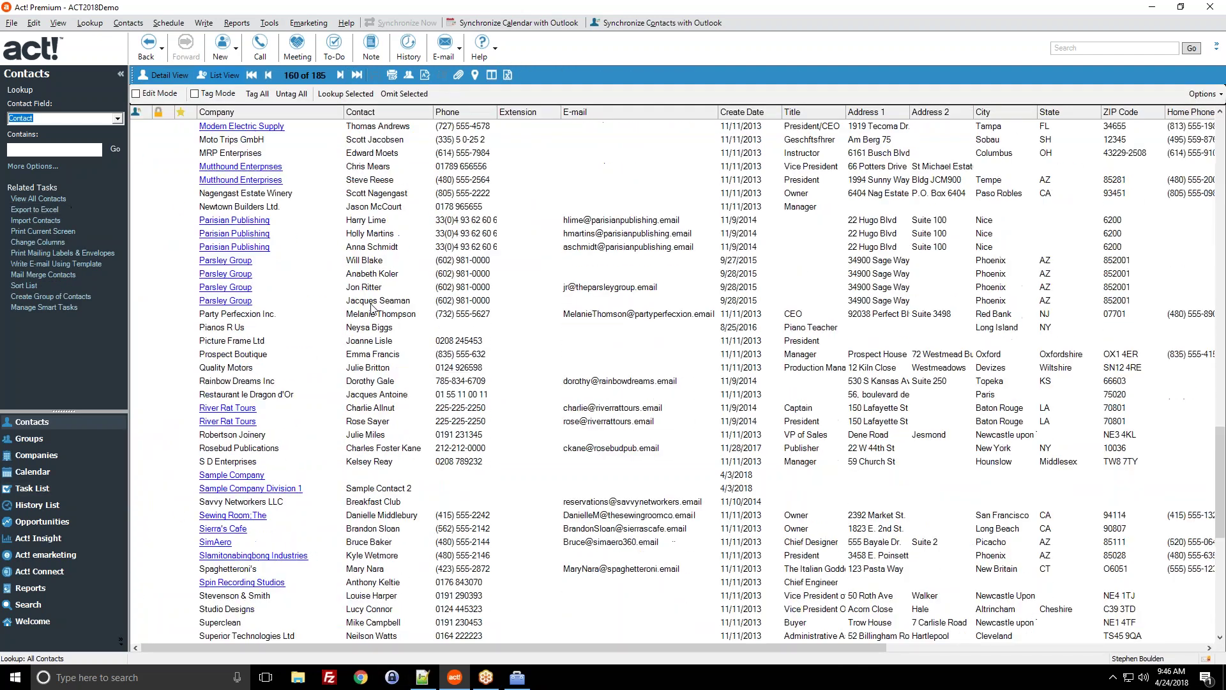
scroll(396, 319, "up", 12)
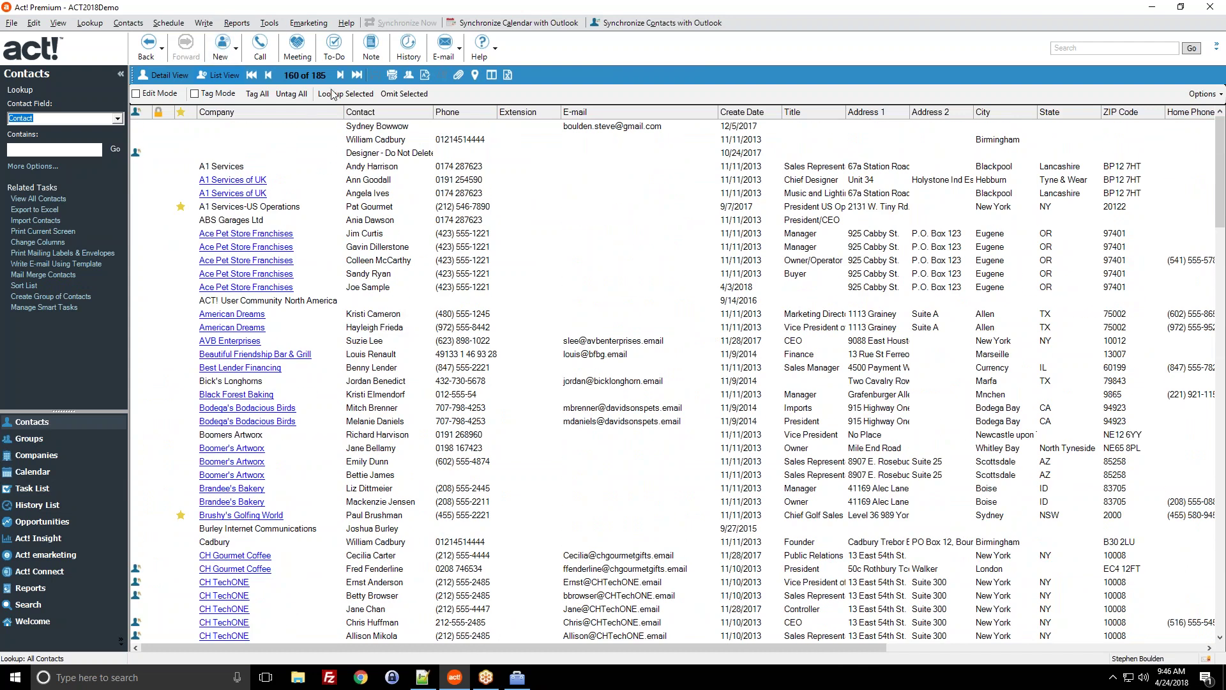
left_click(386, 113)
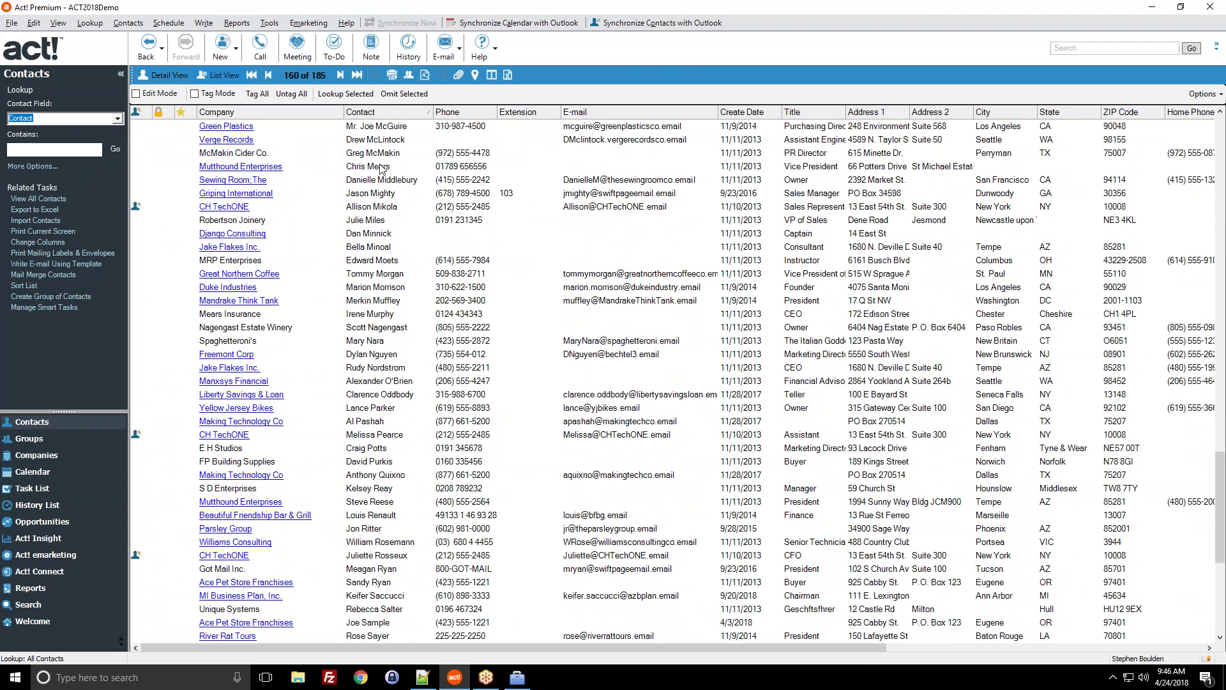
scroll(379, 169, "up", 15)
scroll(379, 169, "up", 14)
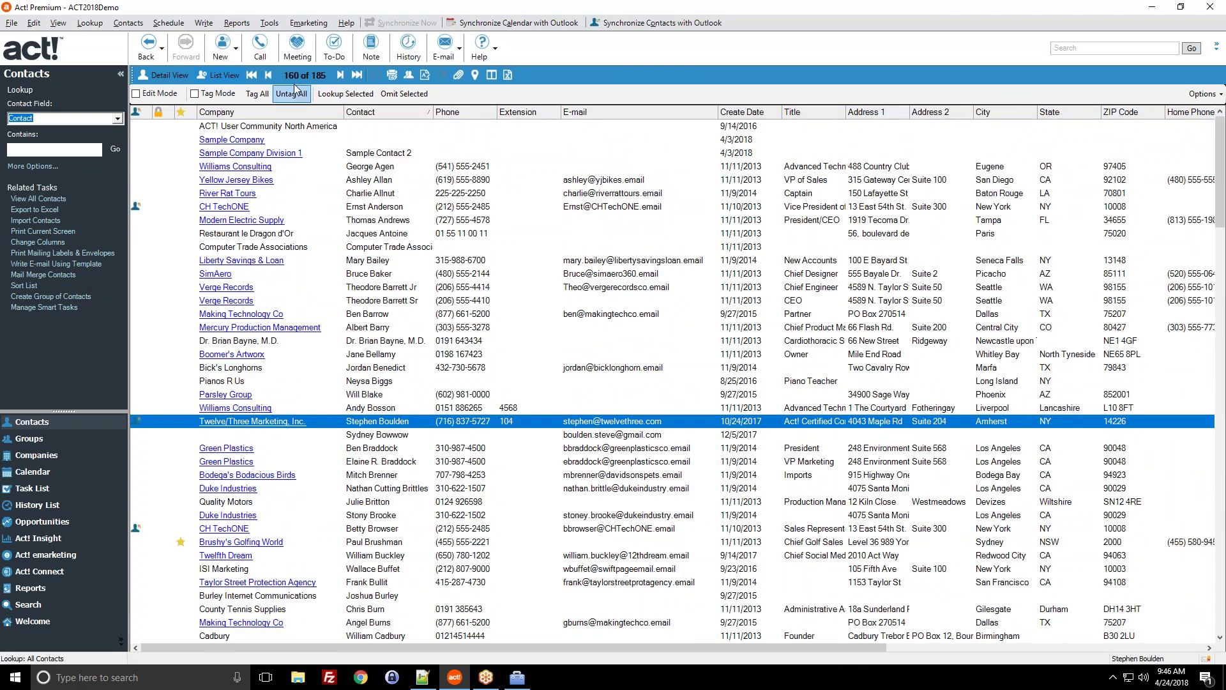
Try to add new blank contacts and check for them at the start of the contact list.
left_click(217, 50)
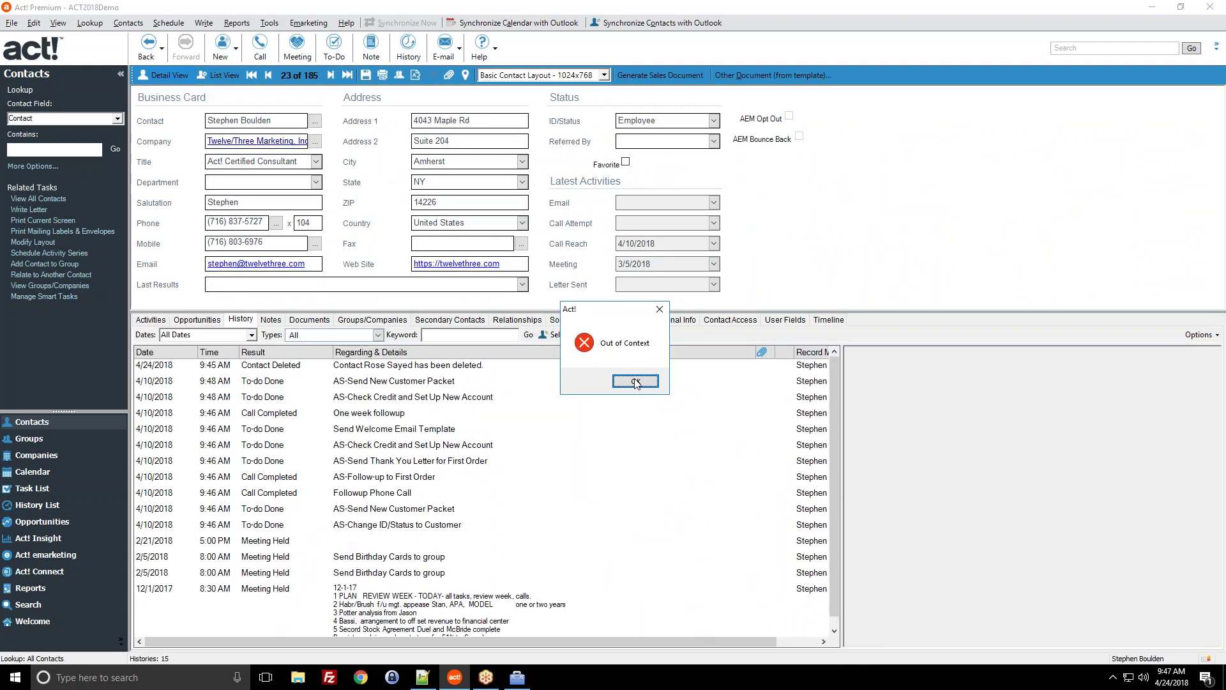
left_click(635, 381)
left_click(220, 48)
left_click(635, 381)
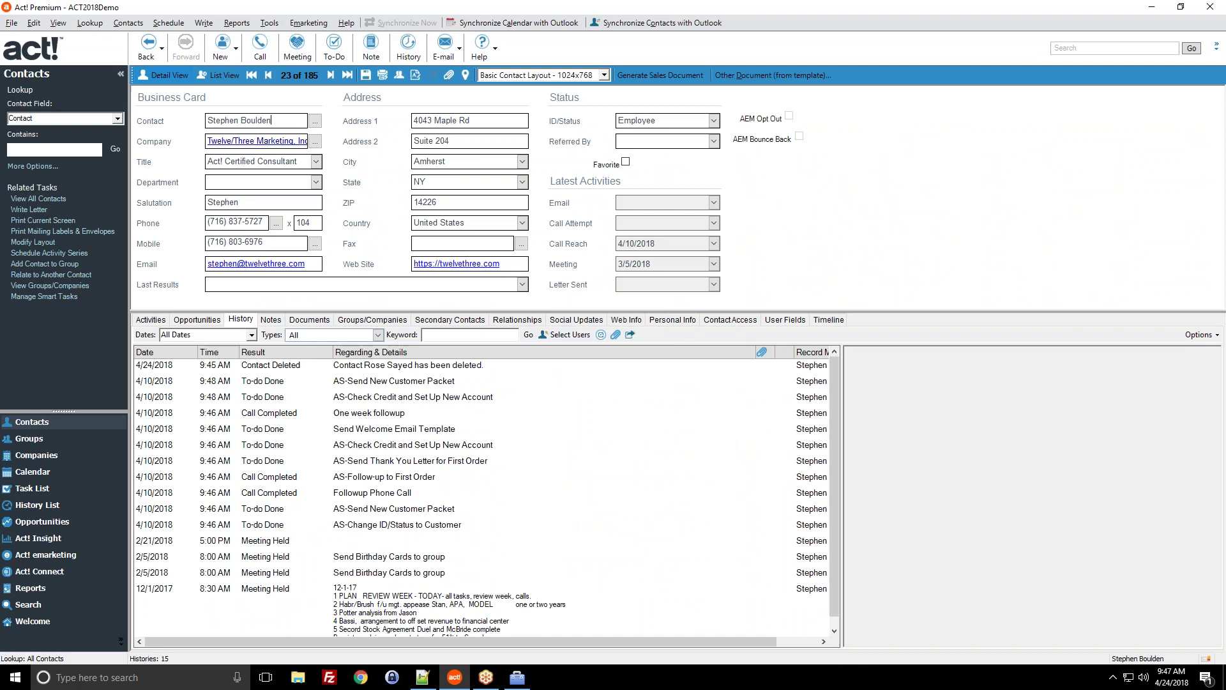
left_click(236, 49)
left_click(236, 51)
left_click(224, 76)
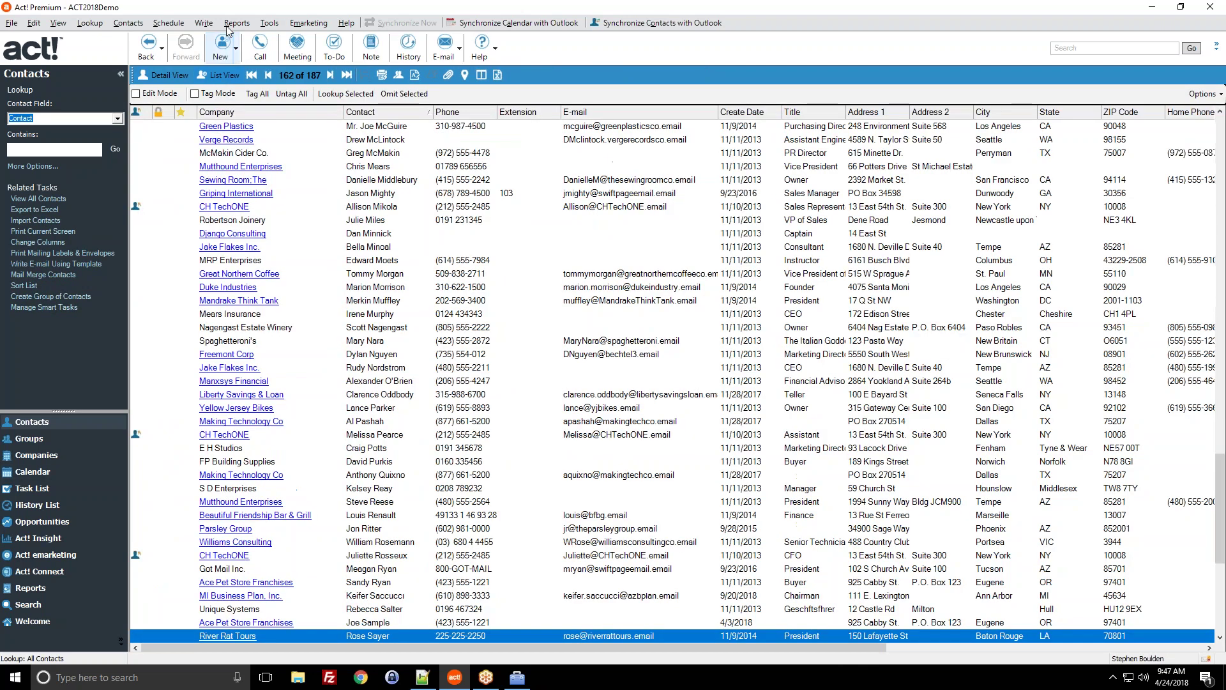
scroll(412, 219, "down", 5)
scroll(412, 219, "up", 15)
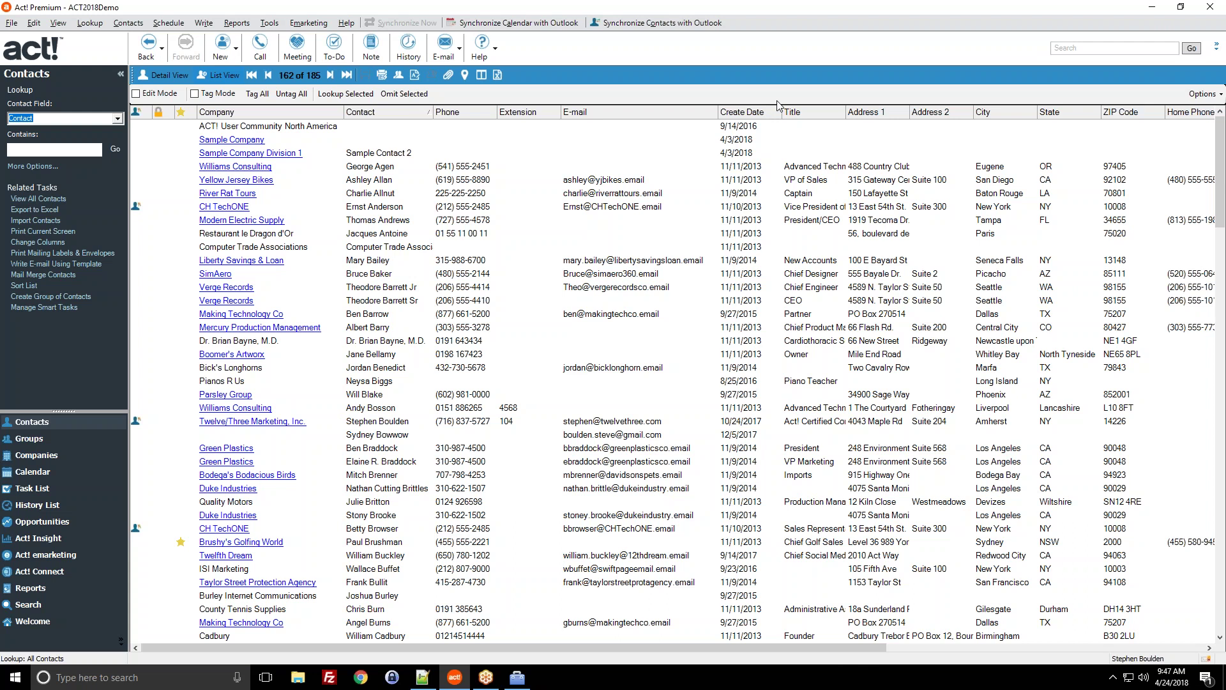
Review the contact list's column customization and check that Create Date is among the shown columns.
left_click(1207, 96)
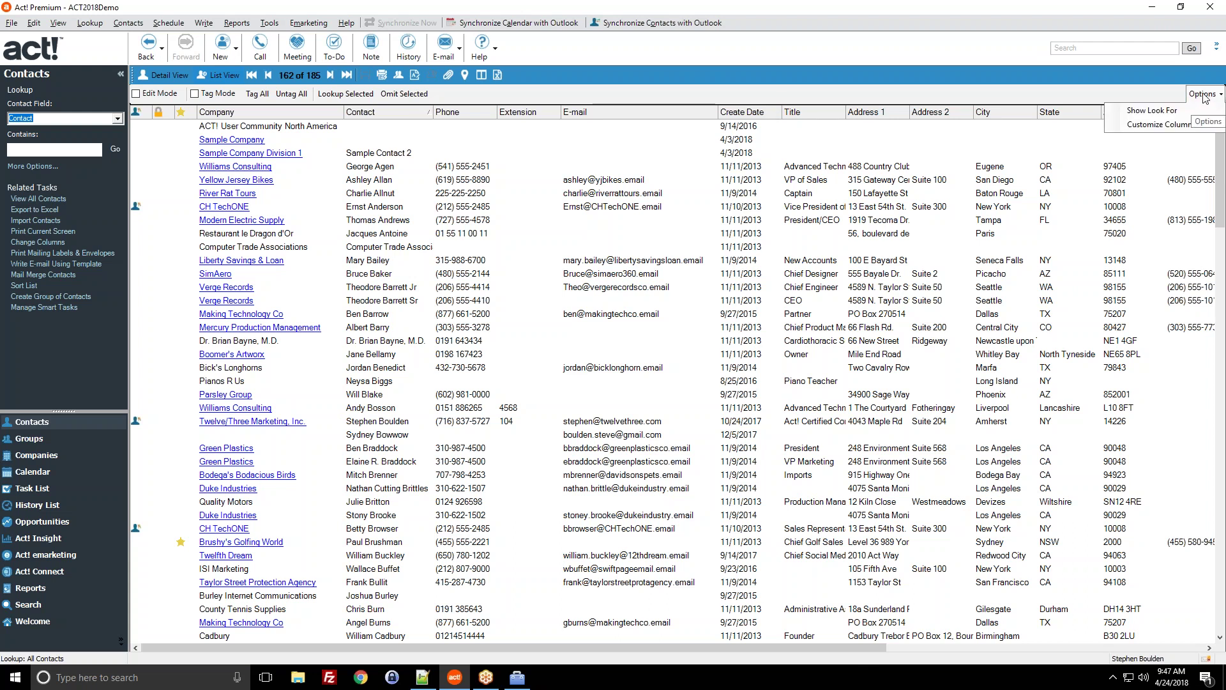
left_click(1168, 132)
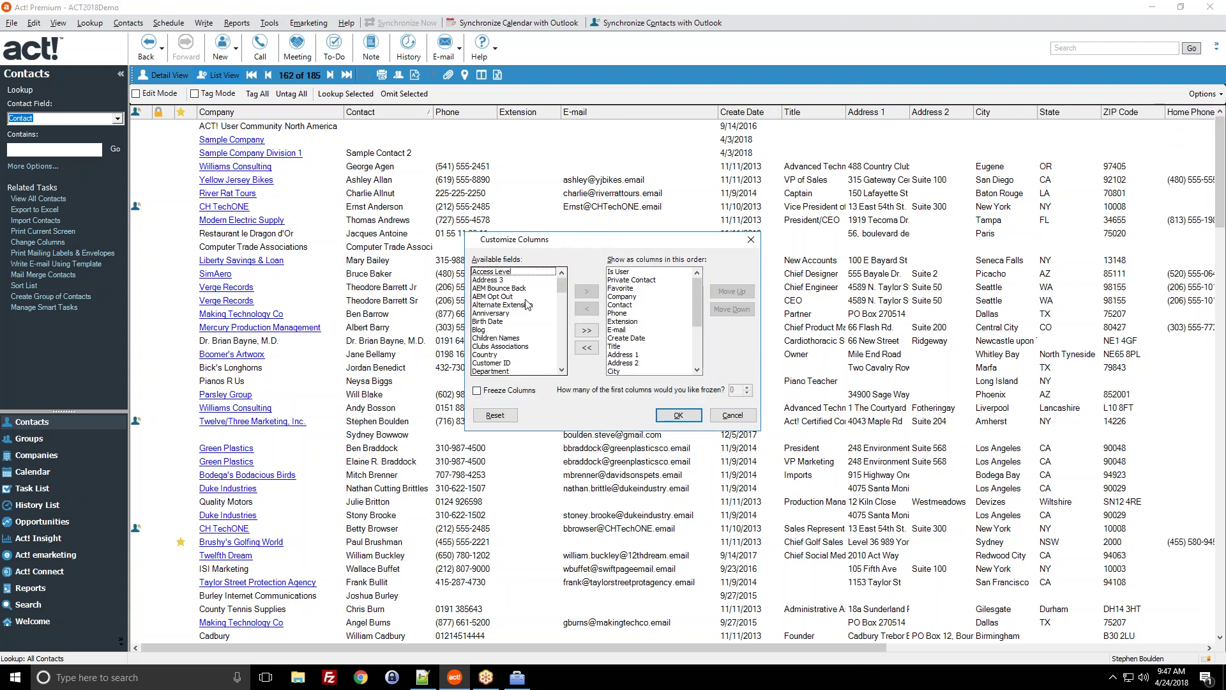
scroll(522, 286, "down", 4)
scroll(522, 286, "up", 4)
scroll(638, 332, "down", 1)
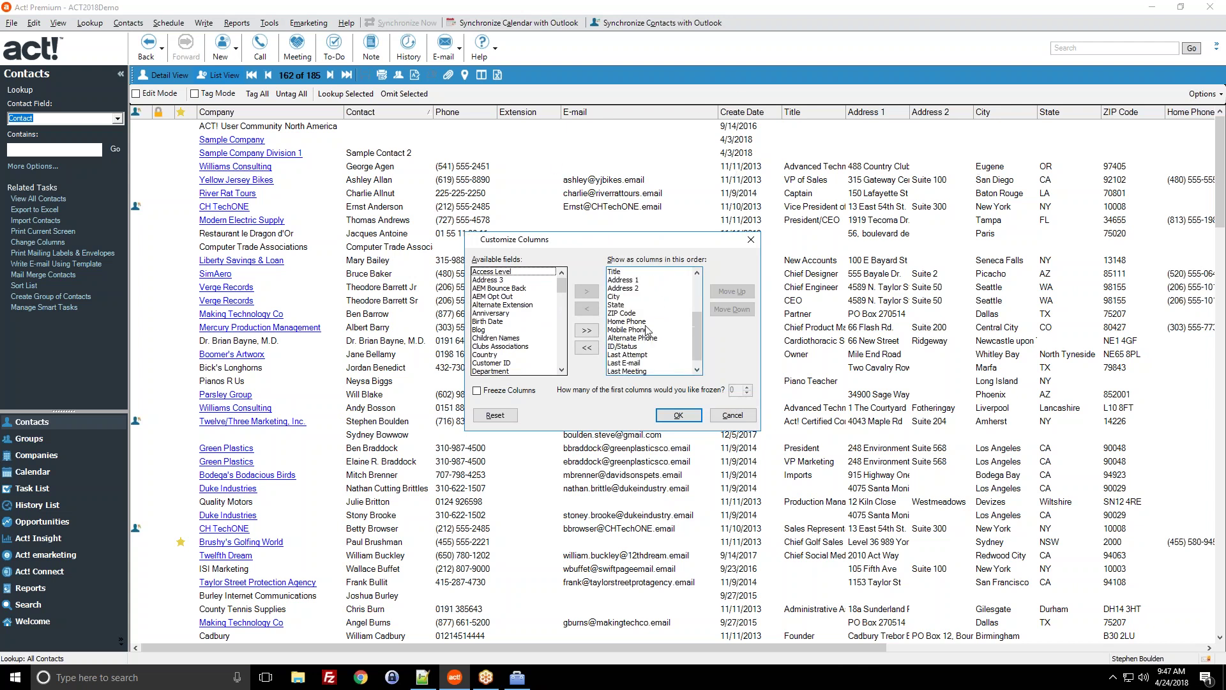
scroll(625, 362, "up", 1)
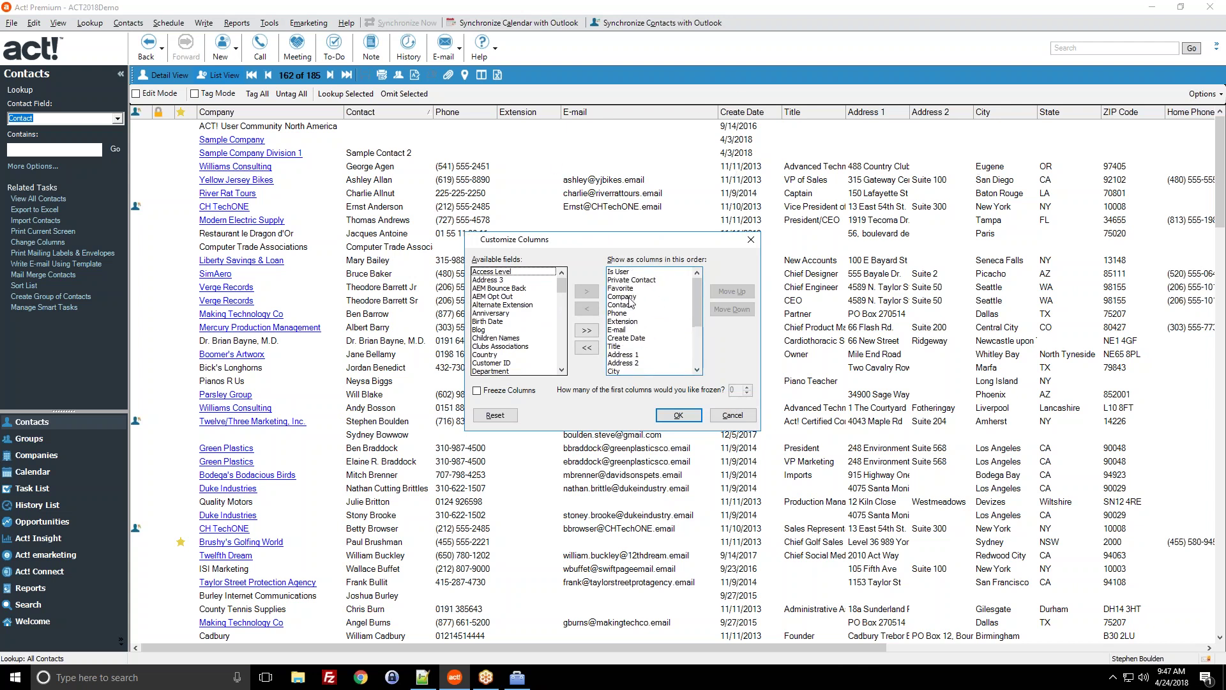
left_click(624, 338)
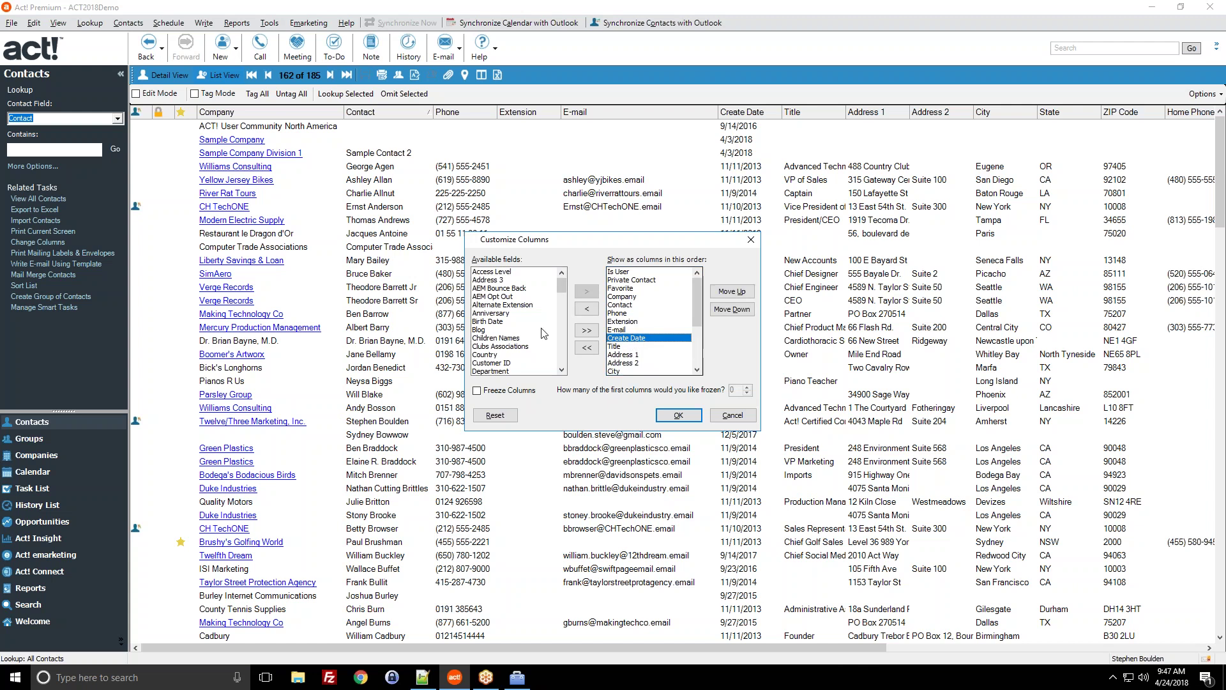
left_click(679, 415)
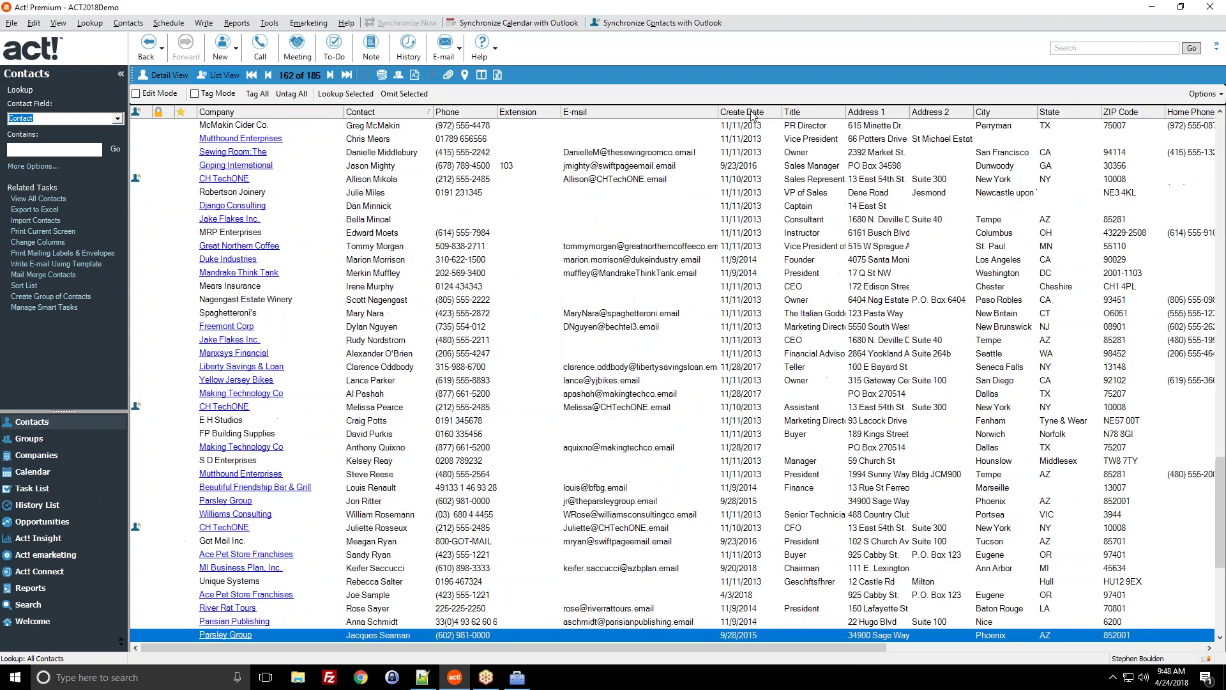
Sort the contact list by Create Date and examine the oldest contacts.
left_click(752, 114)
scroll(744, 153, "up", 20)
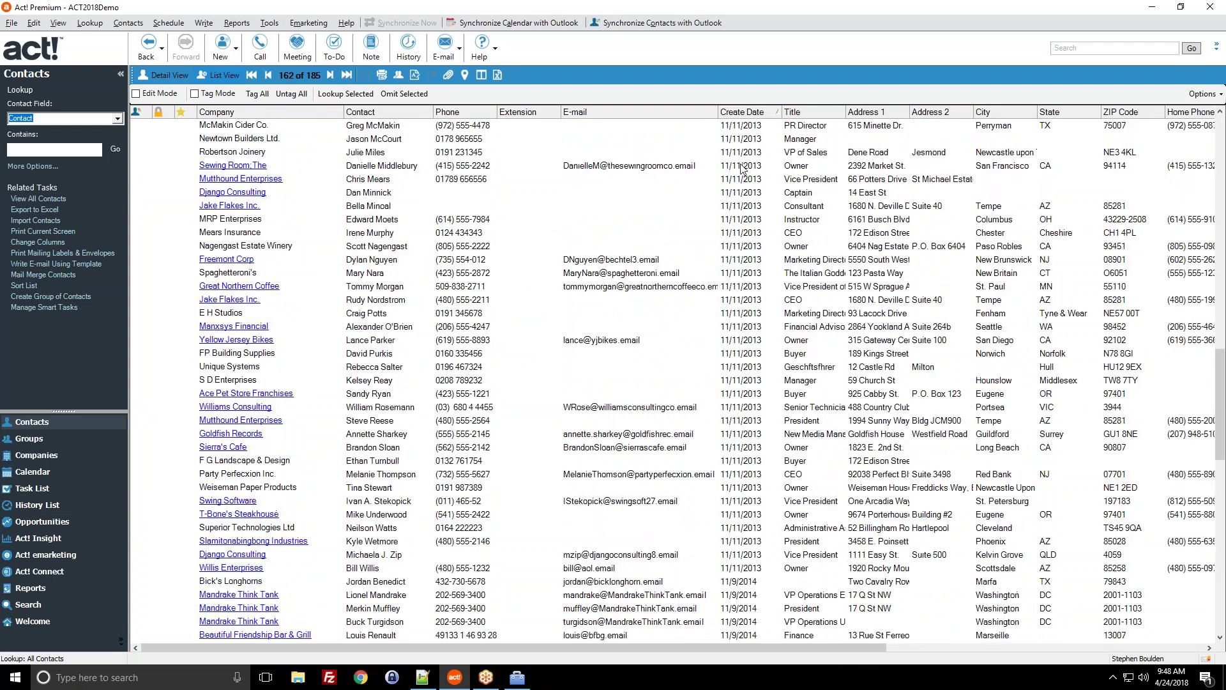
left_click_drag(1220, 159, 1220, 137)
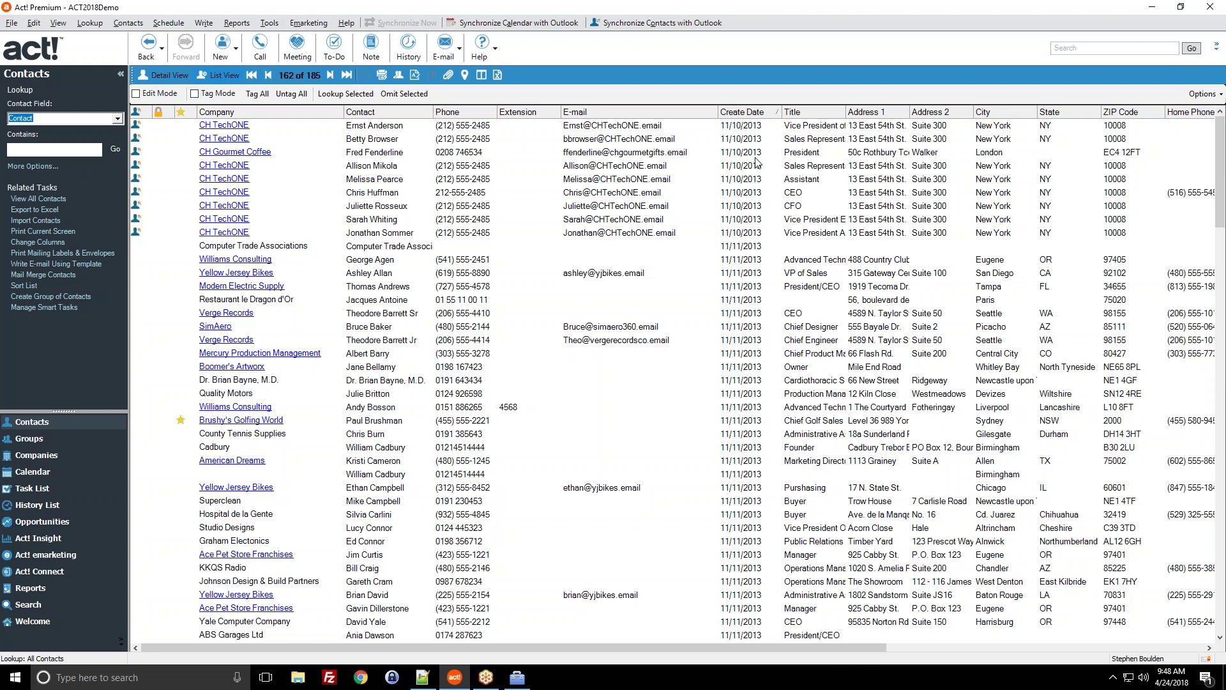
List all contacts and open the detailed record of the Rainbow Dreams Inc contact.
left_click(717, 128)
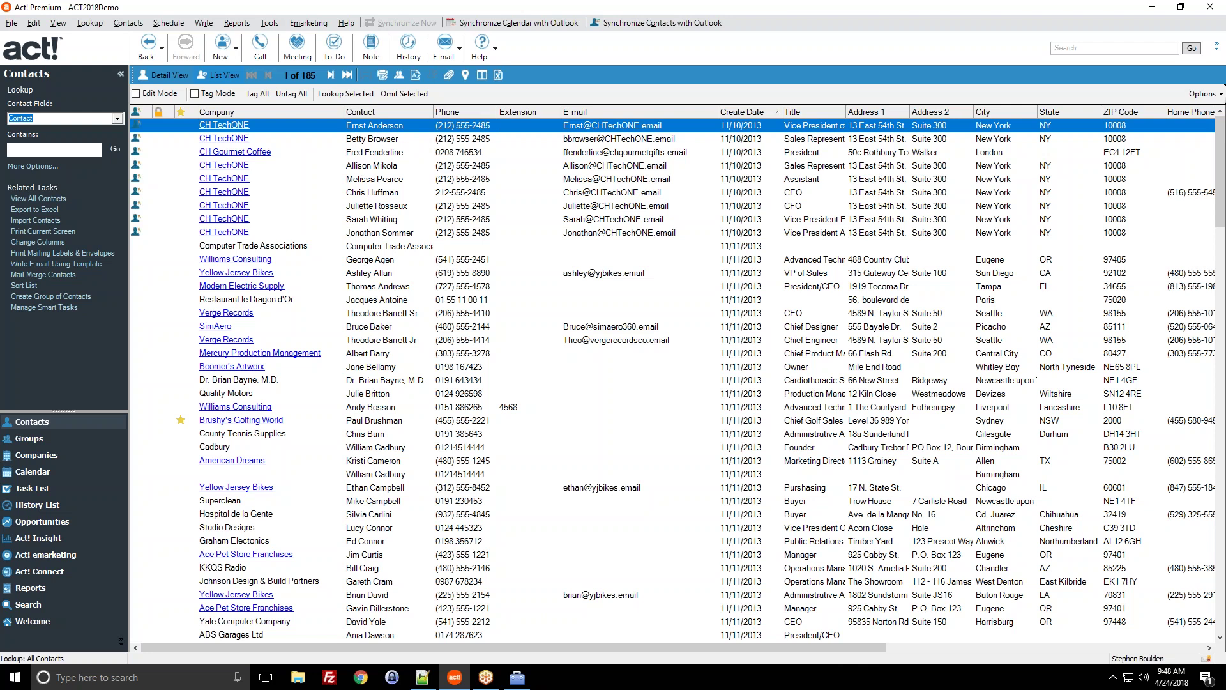
left_click(64, 196)
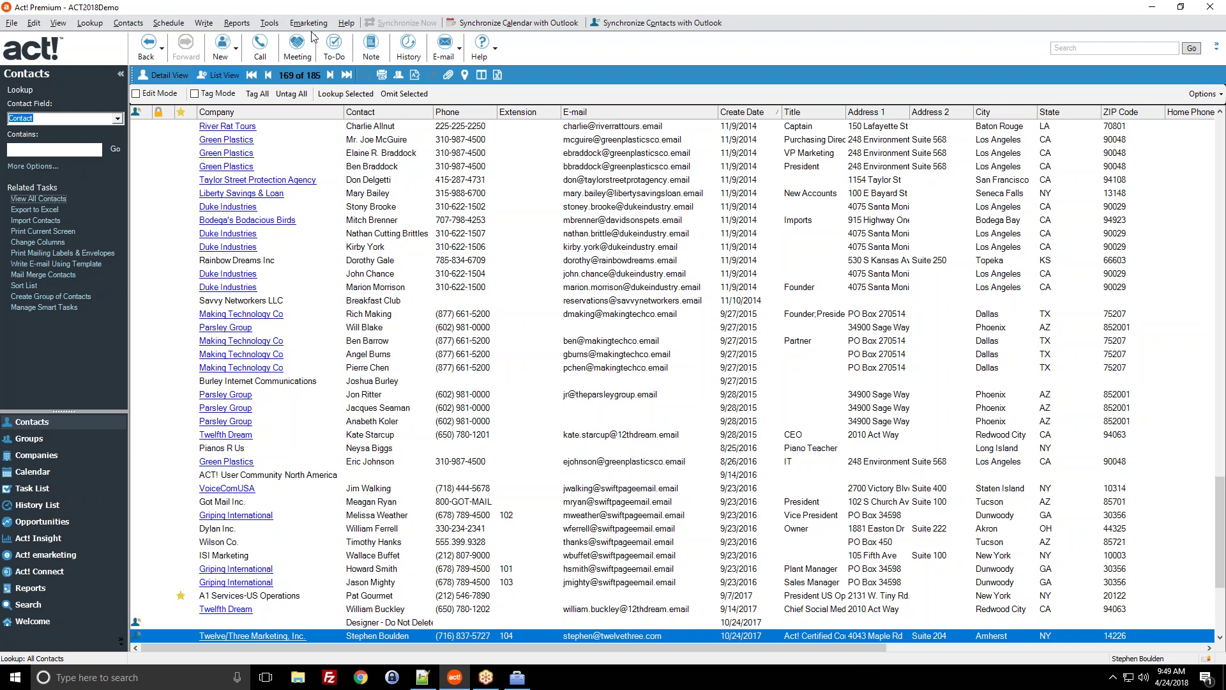
left_click(276, 25)
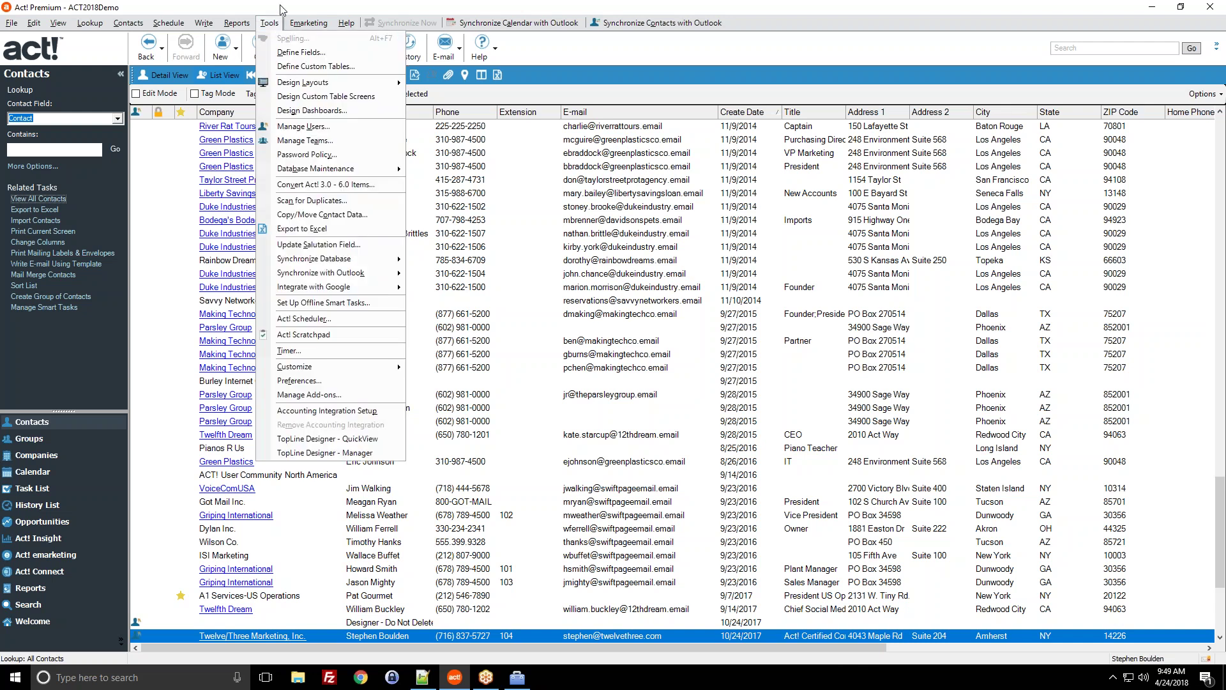
left_click(283, 10)
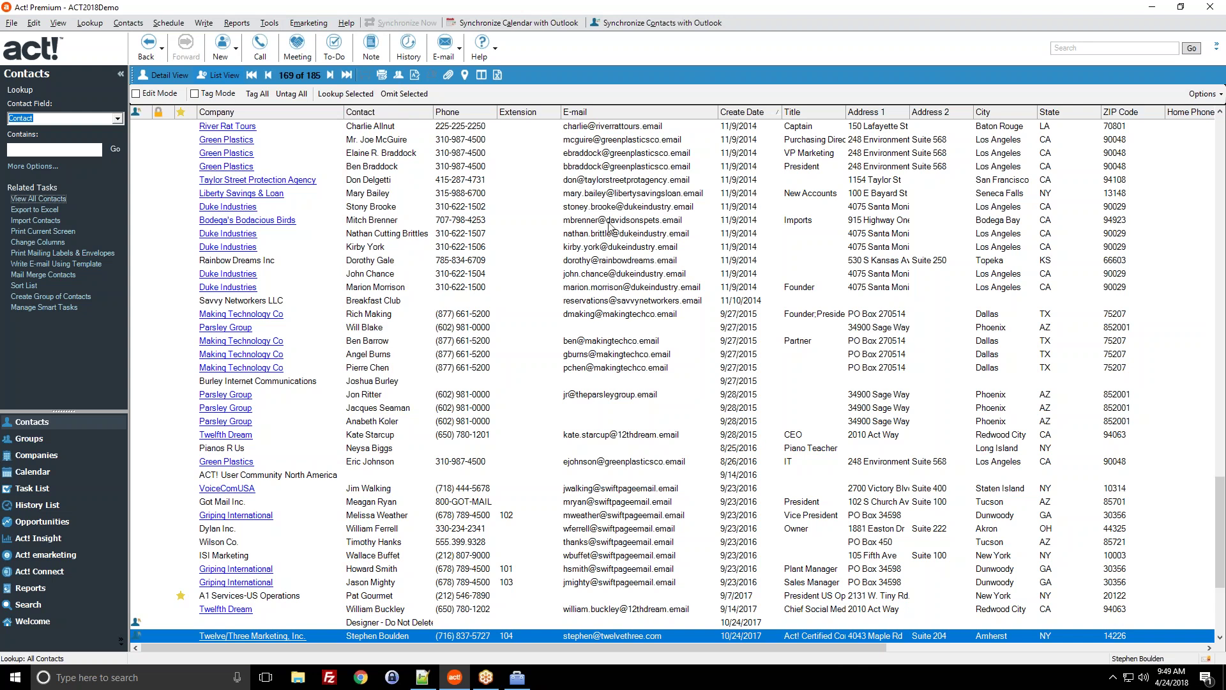
left_click(491, 265)
double_click(491, 265)
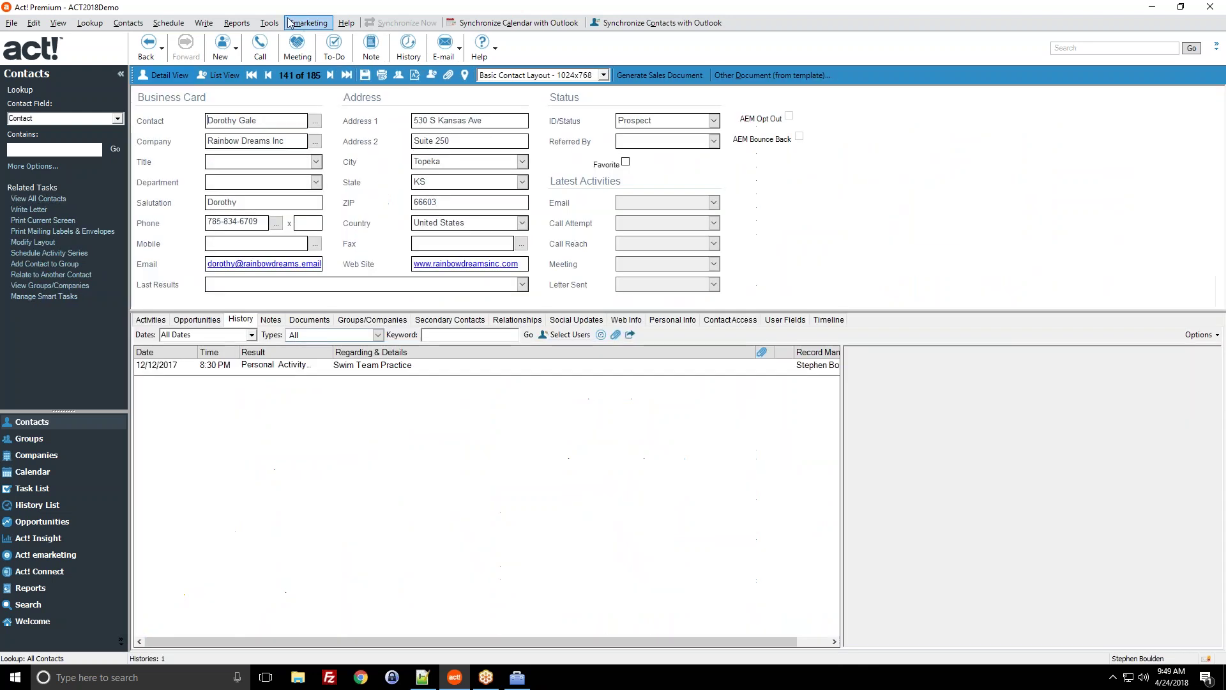
Open the e-mail system setup from the preferences and advance through it to the Record History settings.
left_click(269, 22)
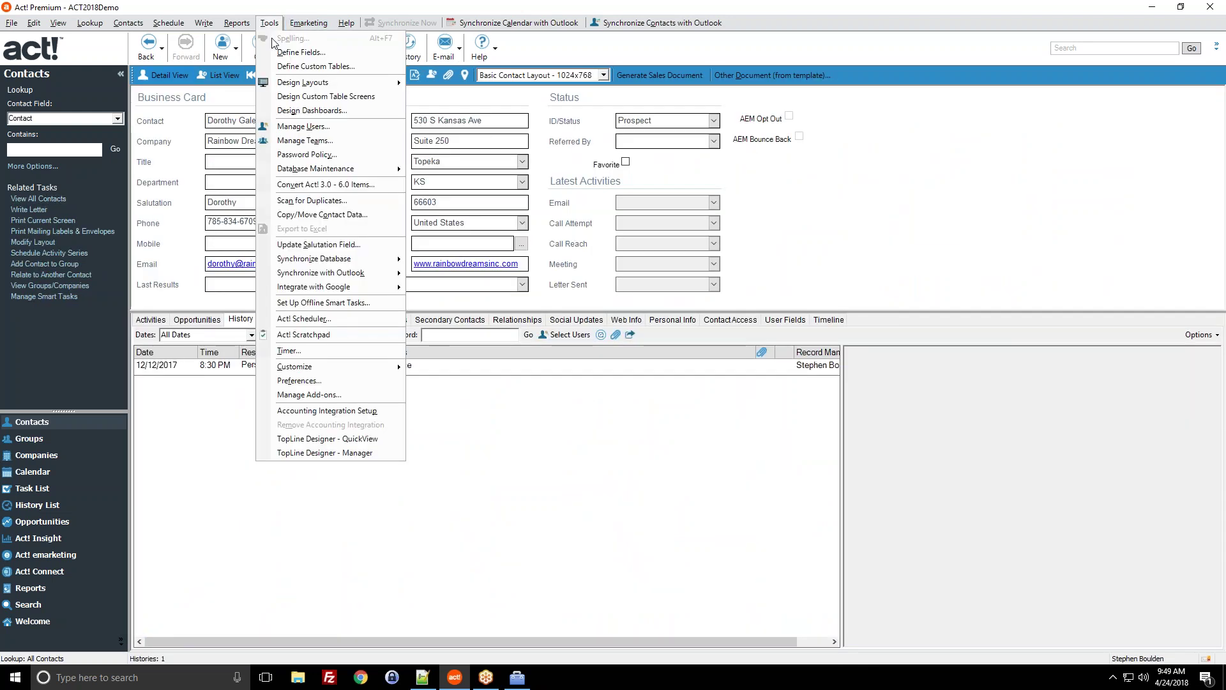
left_click(321, 380)
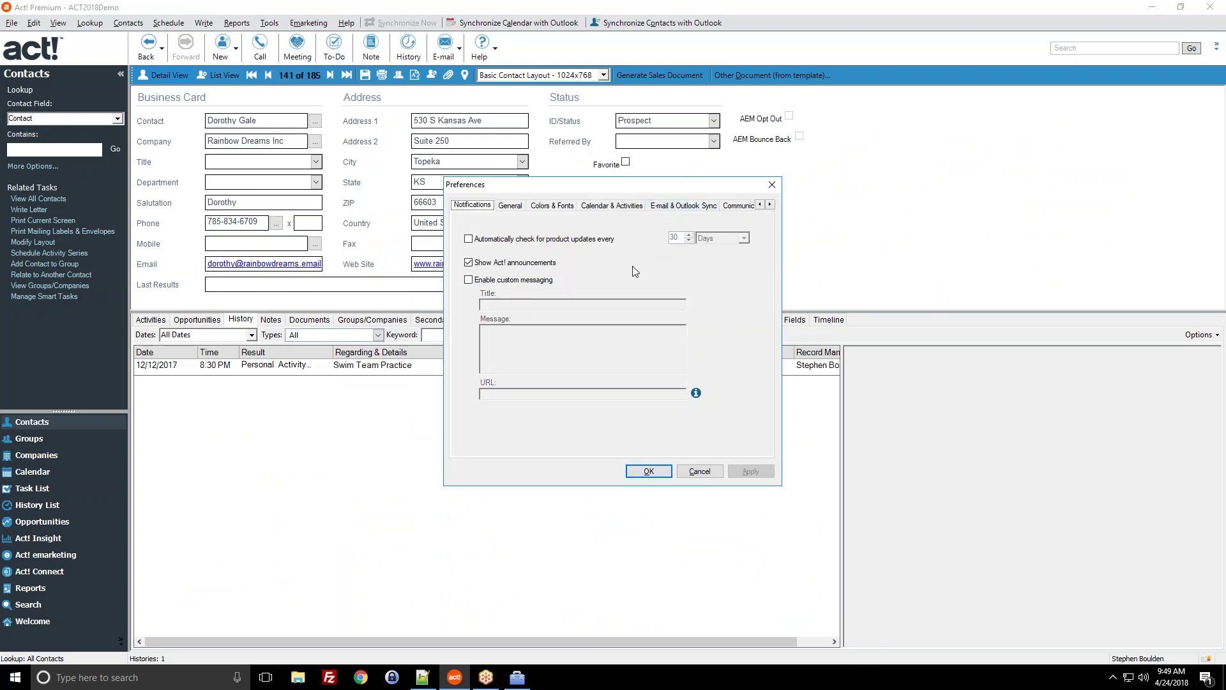
left_click(668, 208)
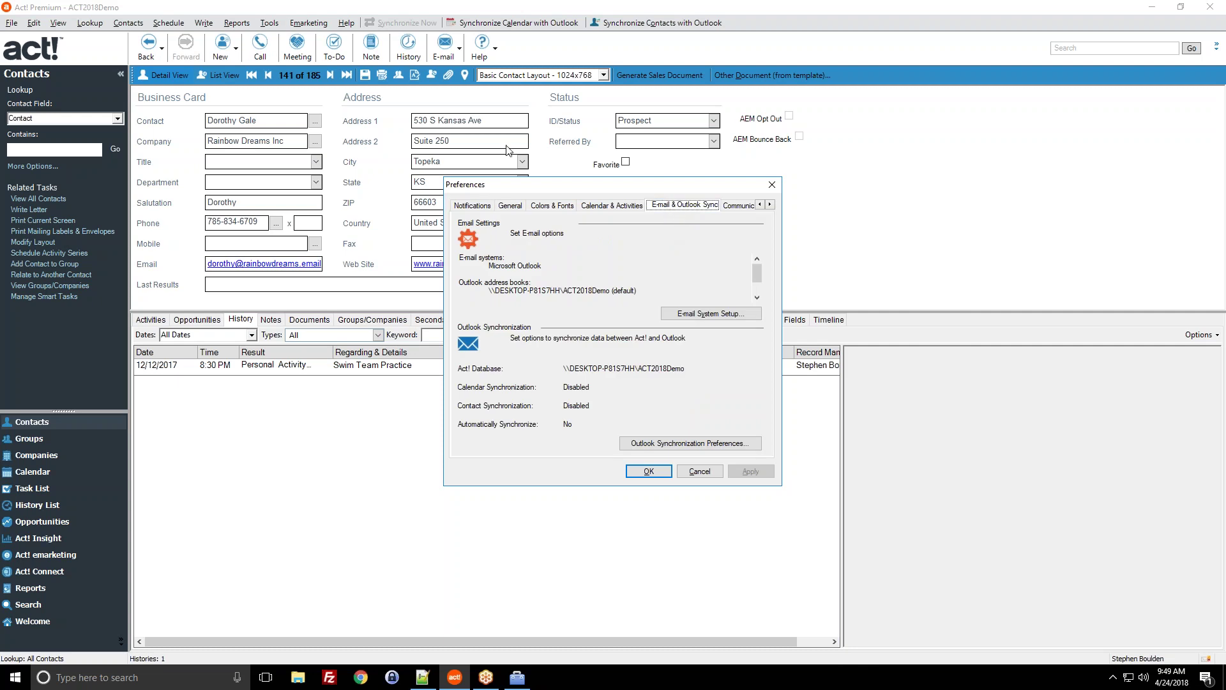
left_click(686, 315)
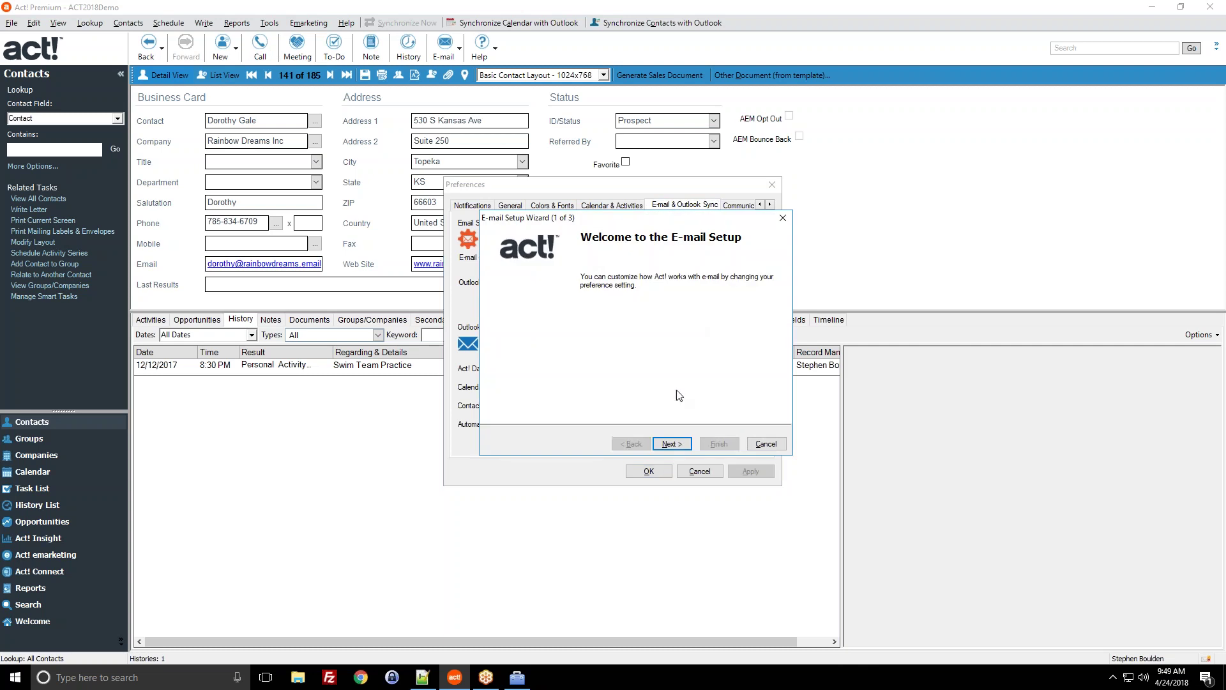
left_click(664, 447)
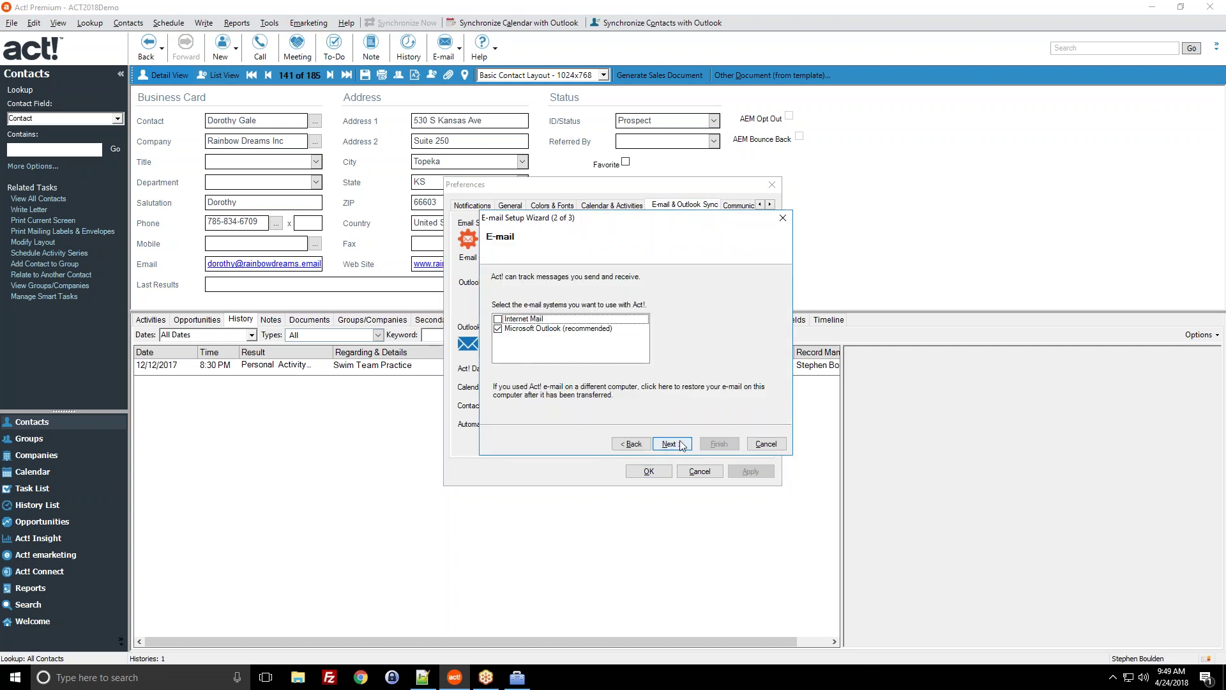
left_click(682, 445)
left_click(682, 445)
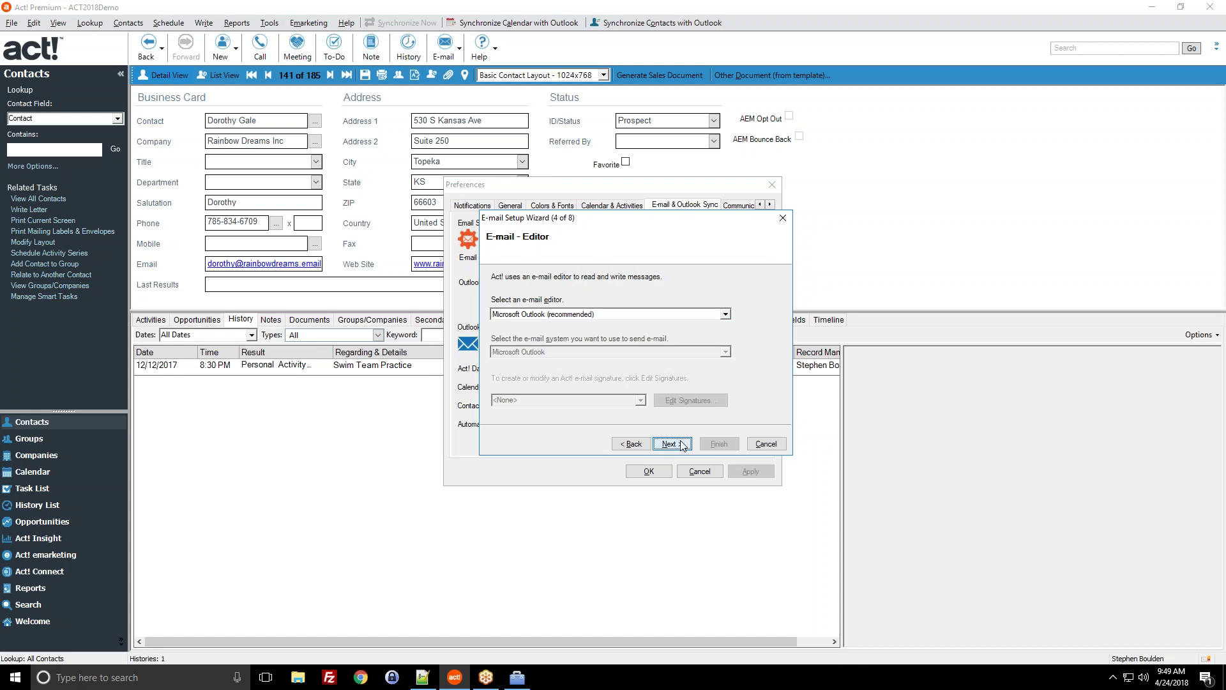
left_click(682, 446)
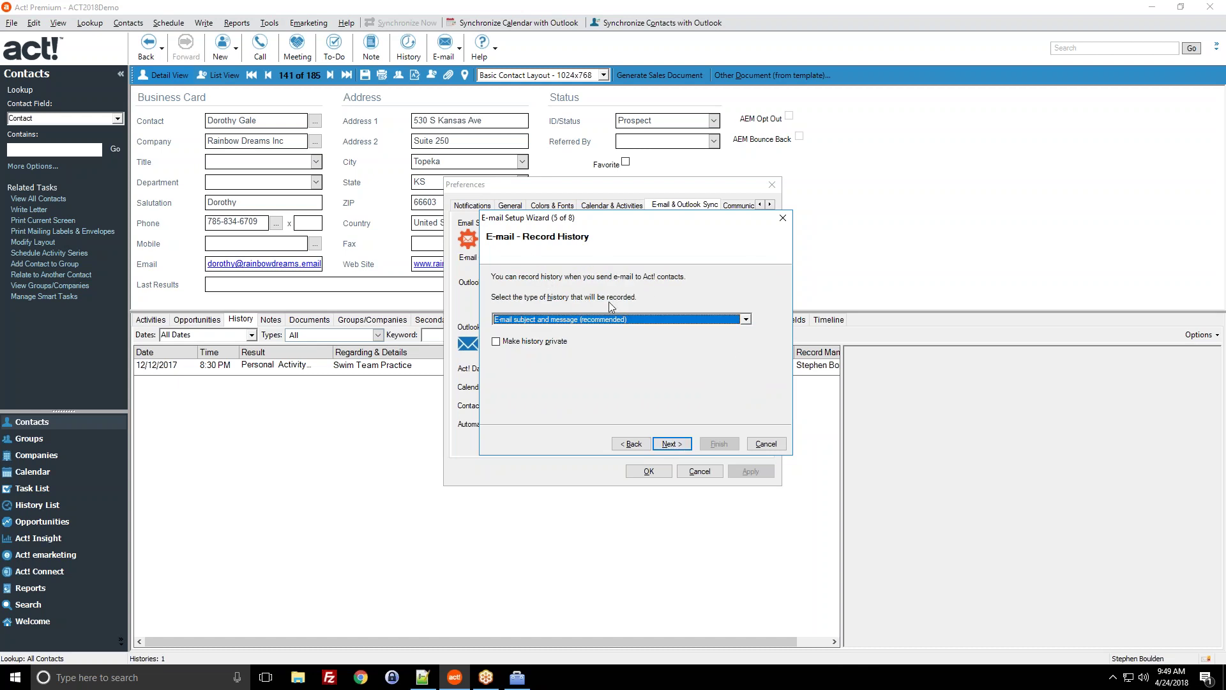
Try recording e-mail history as subject, message and all attachments, return to subject and message (recommended), and cancel the setup and preferences.
left_click(552, 323)
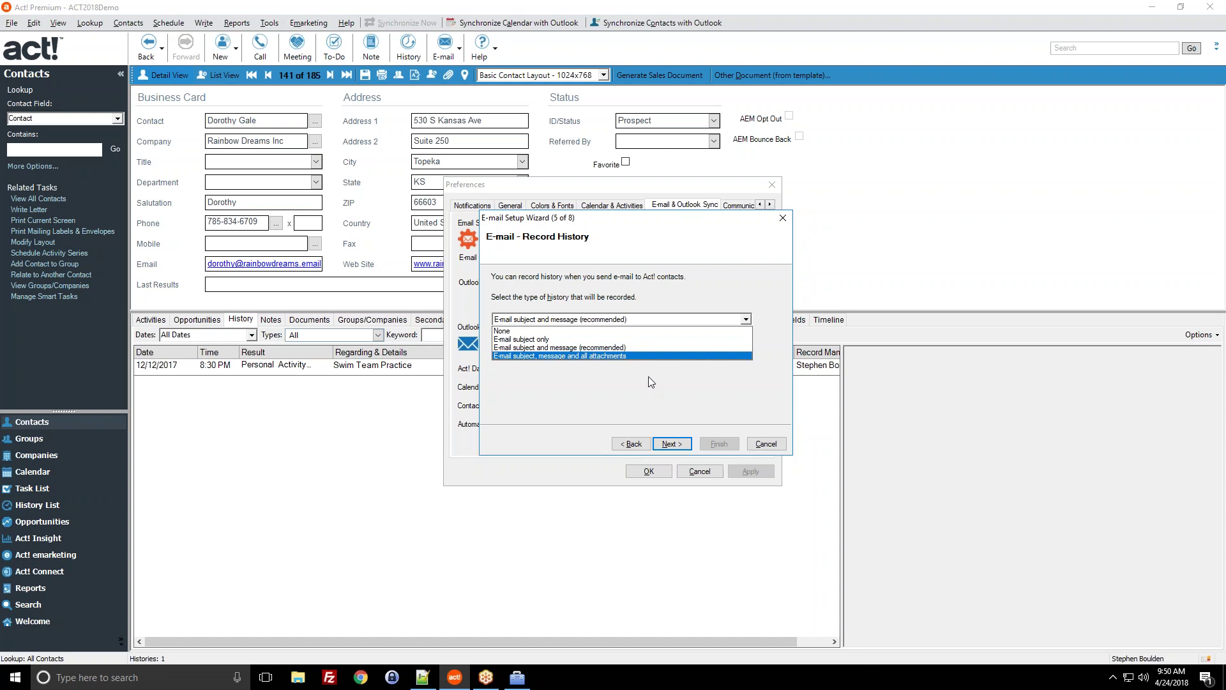
left_click(559, 356)
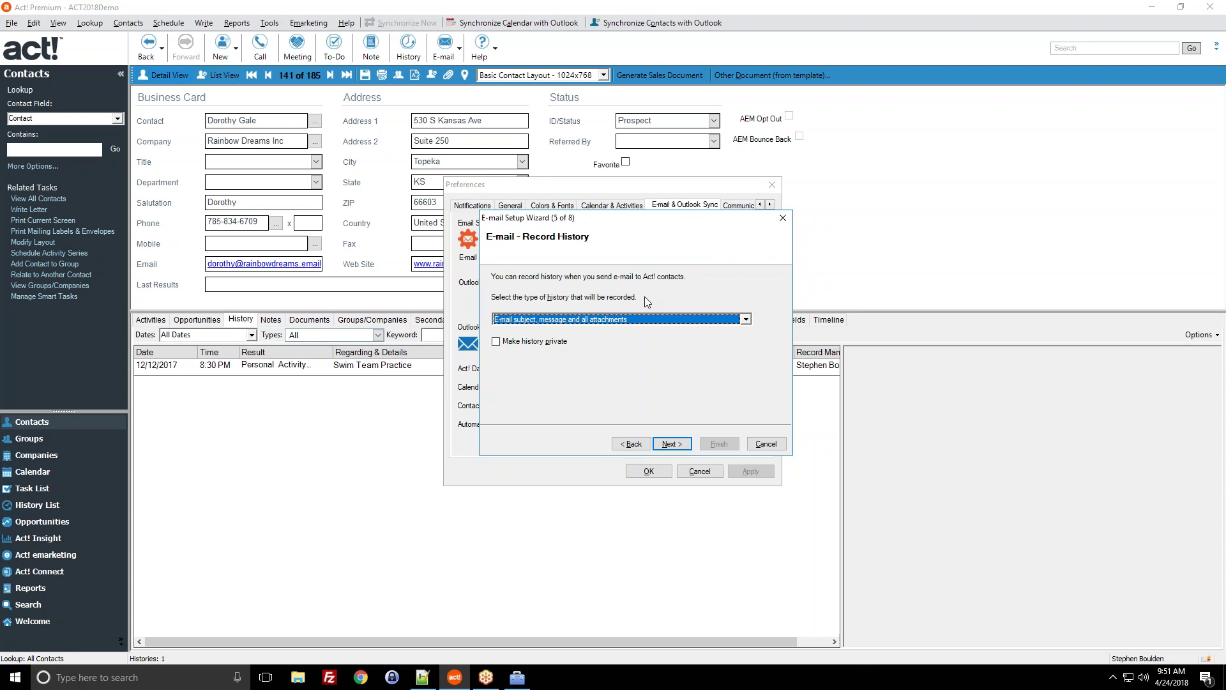
left_click(571, 320)
left_click(549, 347)
left_click(623, 320)
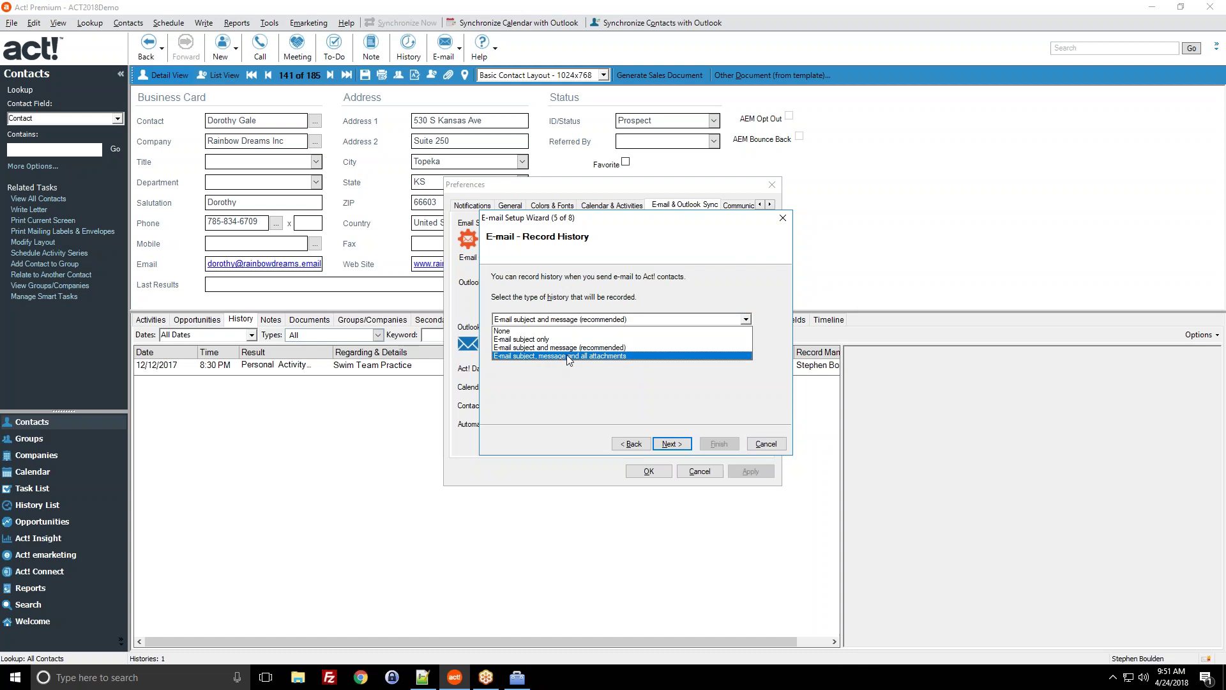
left_click(600, 369)
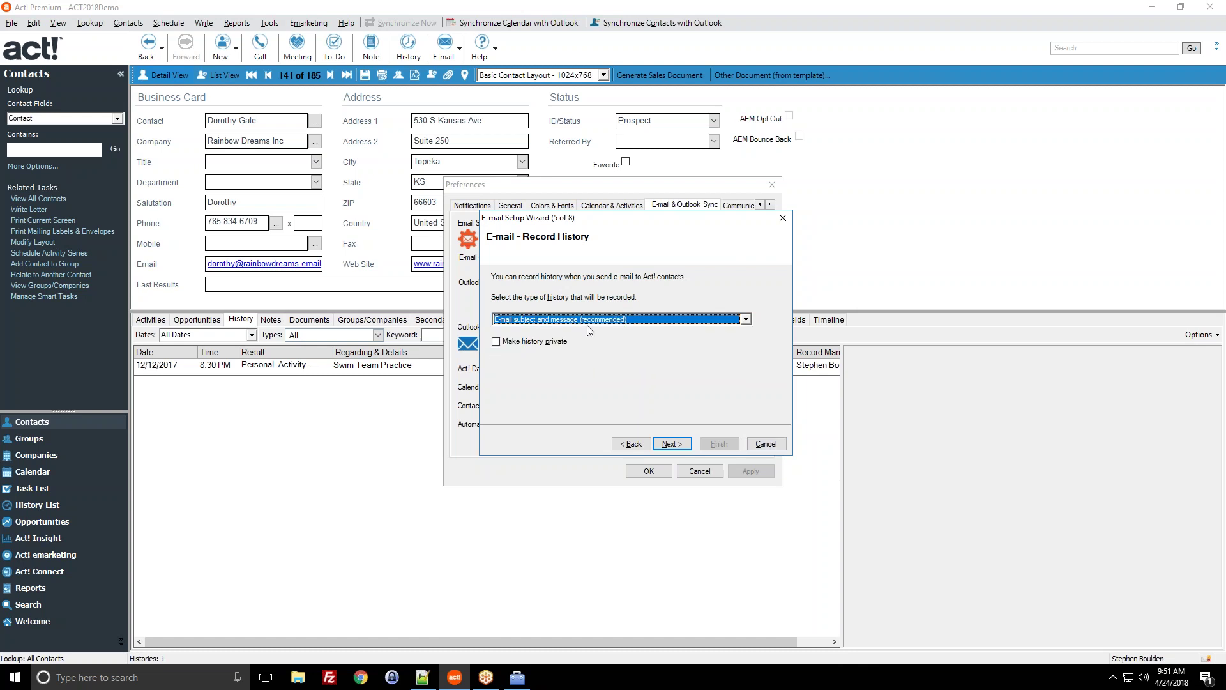
left_click(764, 443)
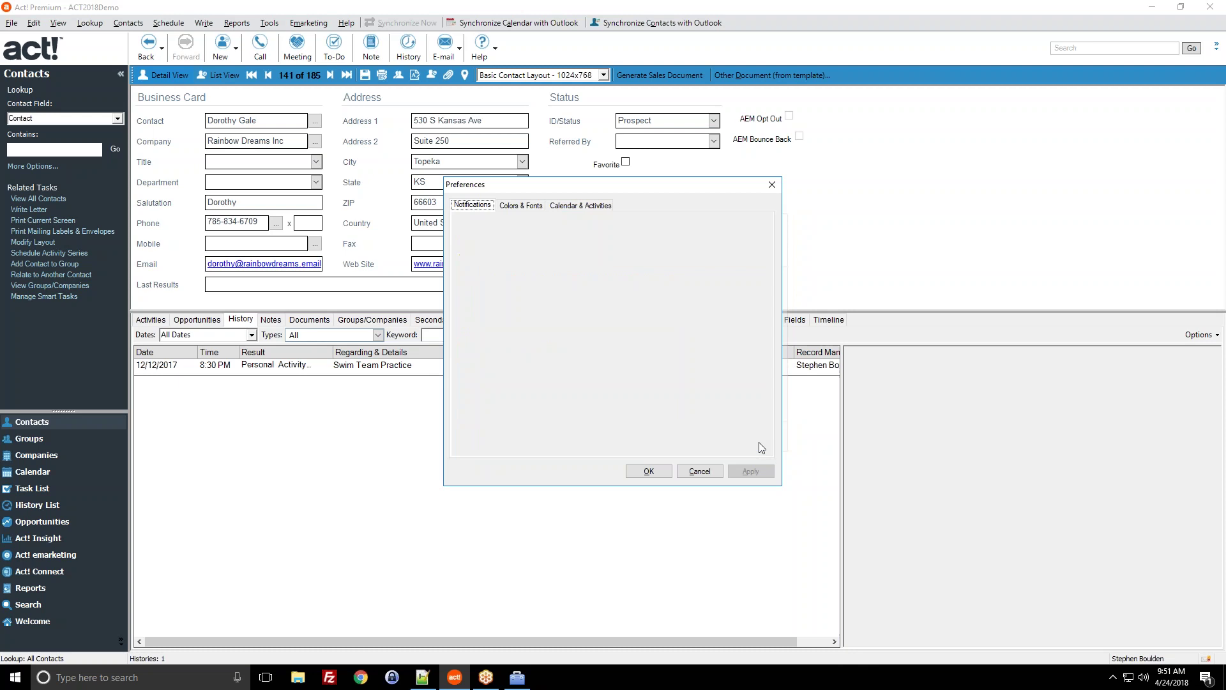
left_click(691, 473)
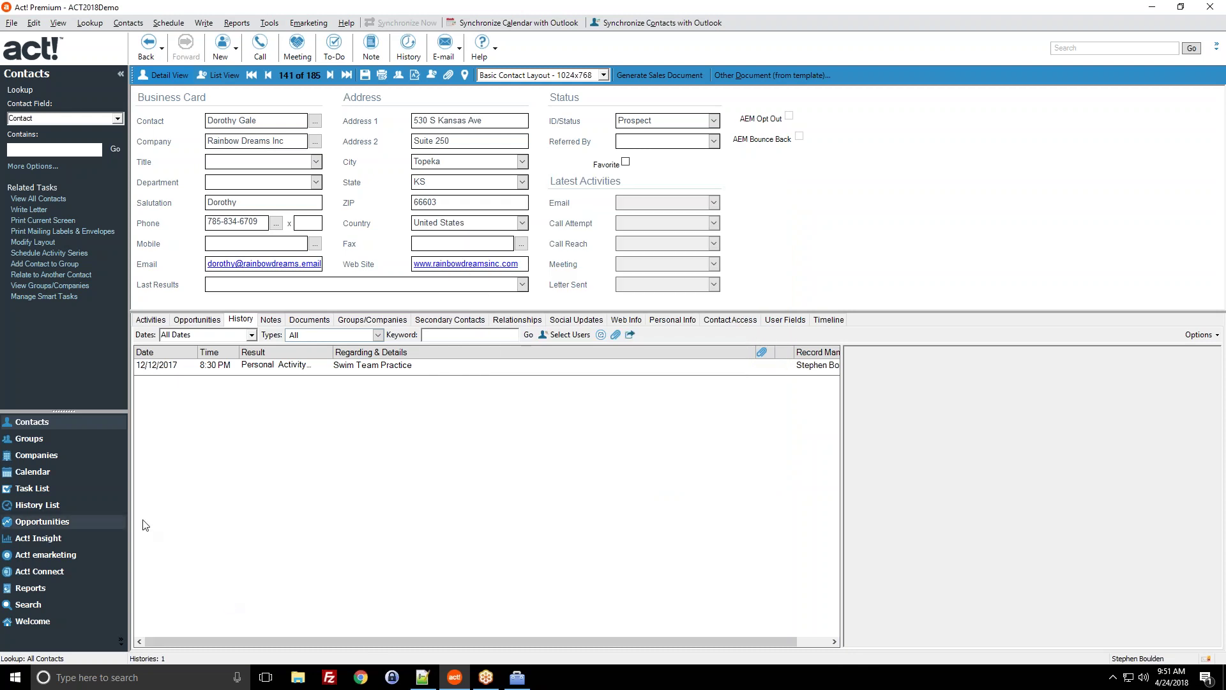
Review the database maintenance commands, including Remove Old Data, and the Scan for Duplicates command without running them.
mouse_move(502, 685)
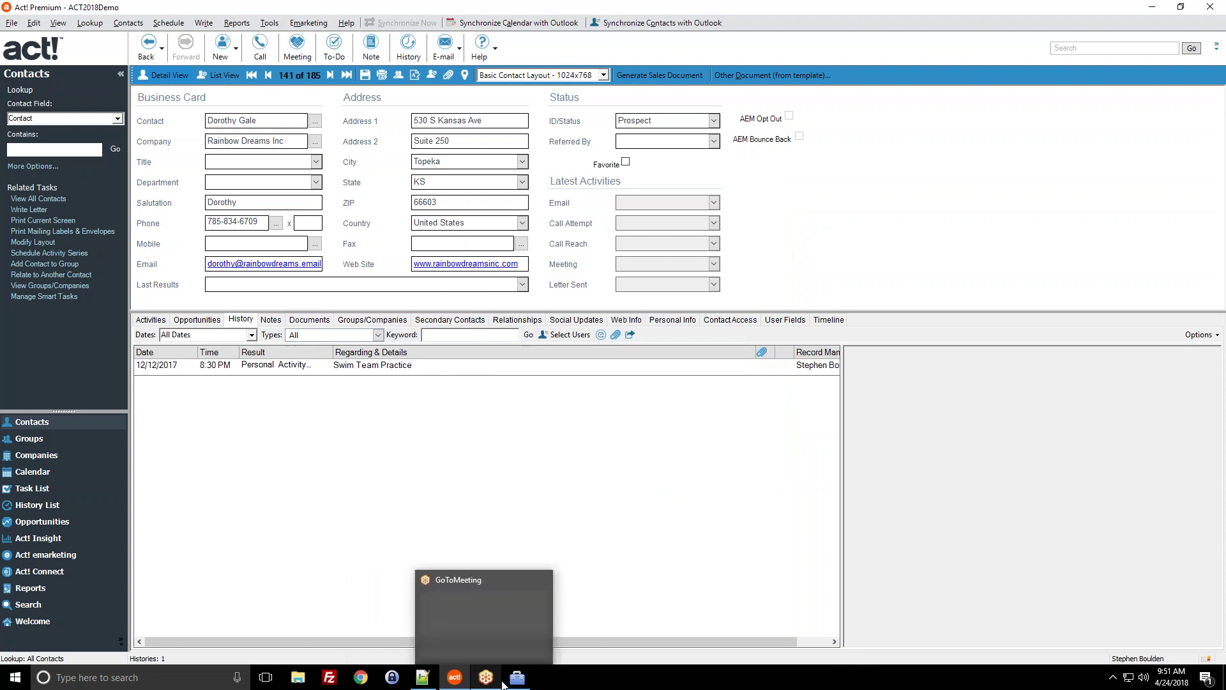
left_click(268, 23)
mouse_move(345, 168)
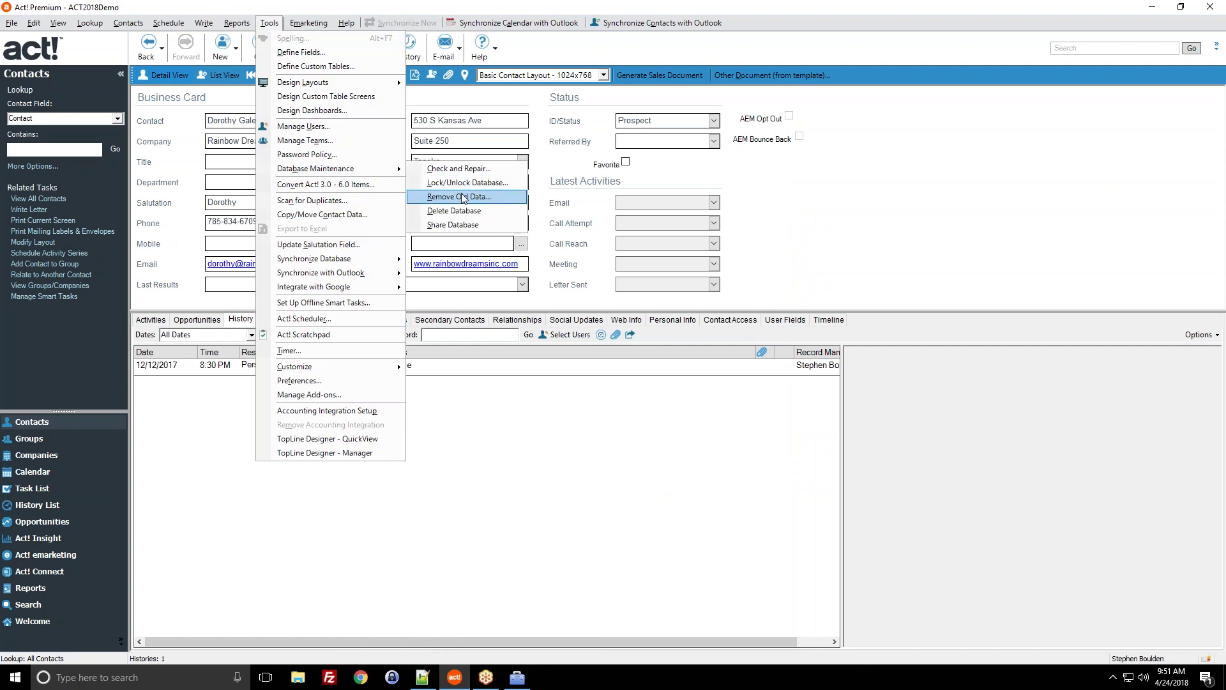
left_click(358, 200)
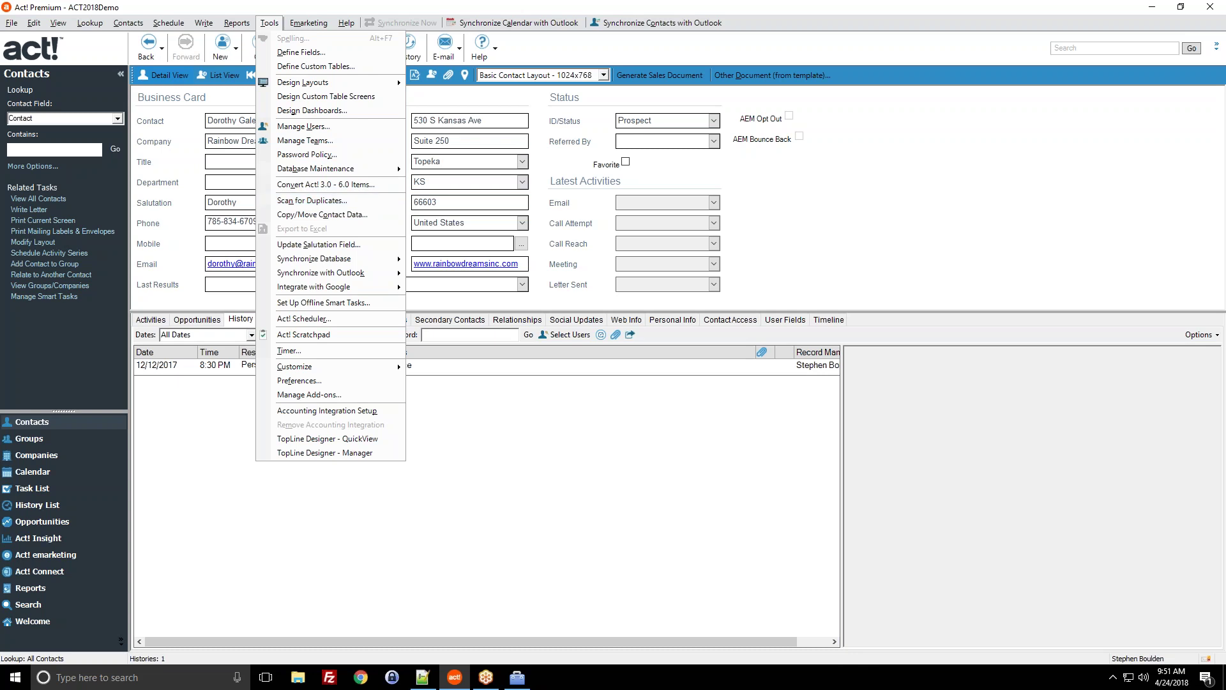
Compare the full history list with the history on My Record, and check the history list's user filter options.
left_click(66, 508)
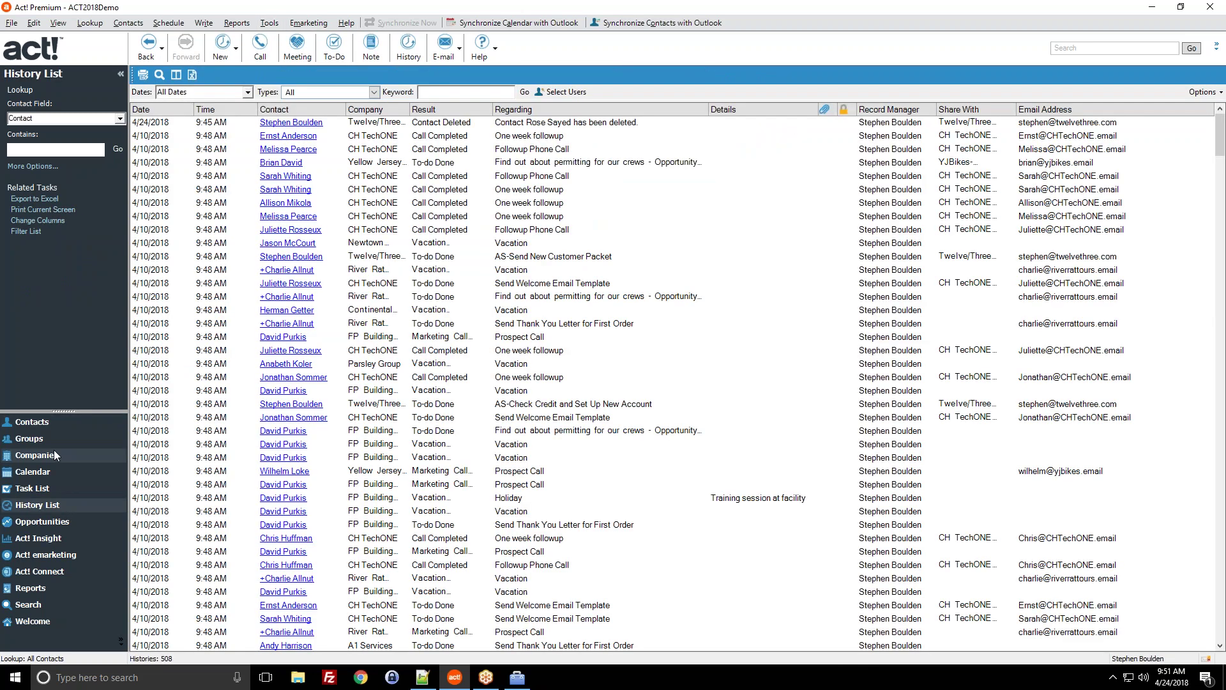
left_click(50, 426)
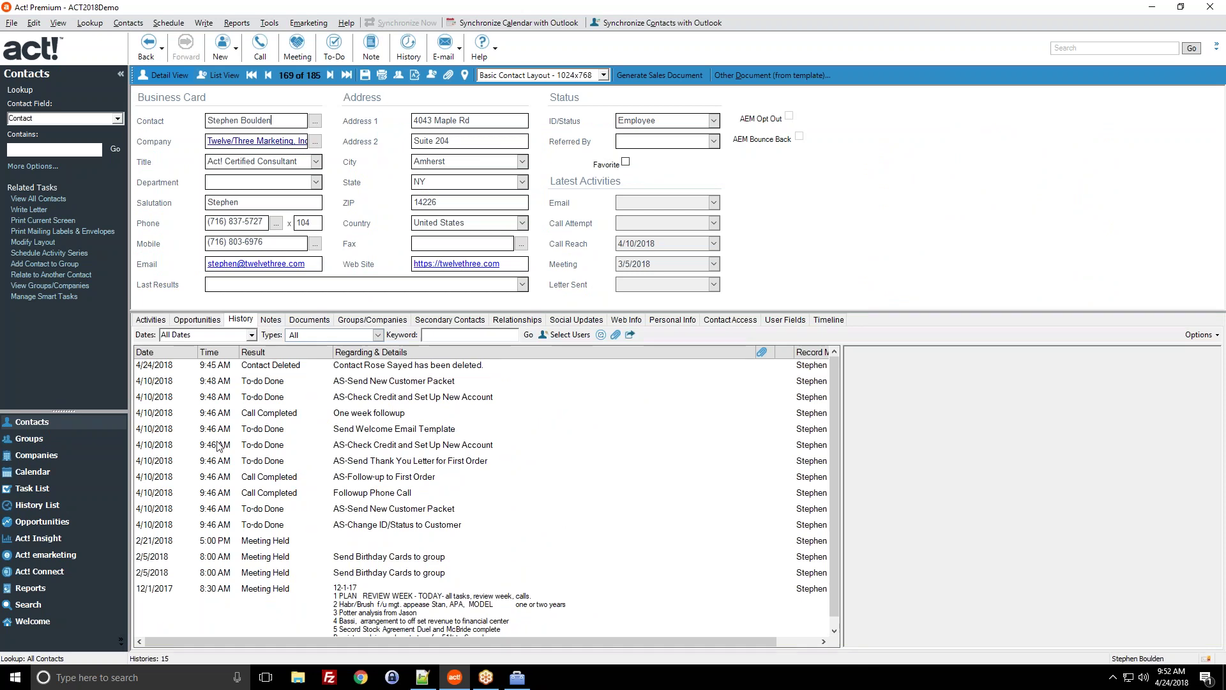
left_click(46, 506)
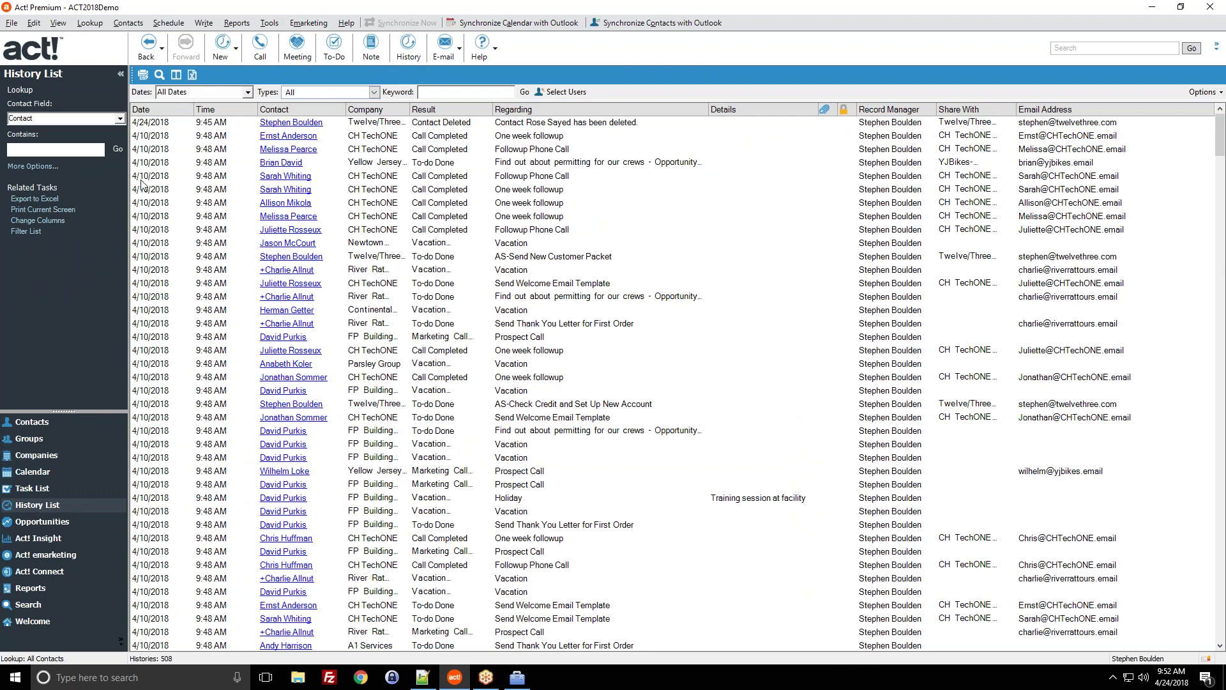
left_click(561, 91)
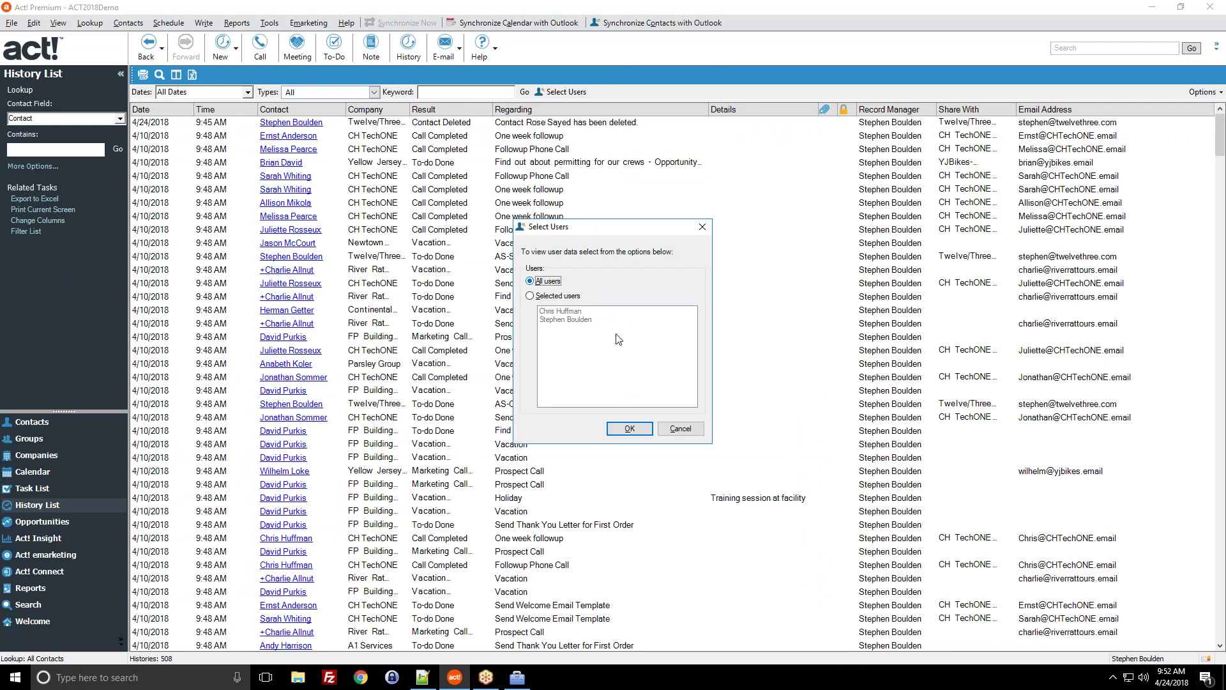
left_click(680, 434)
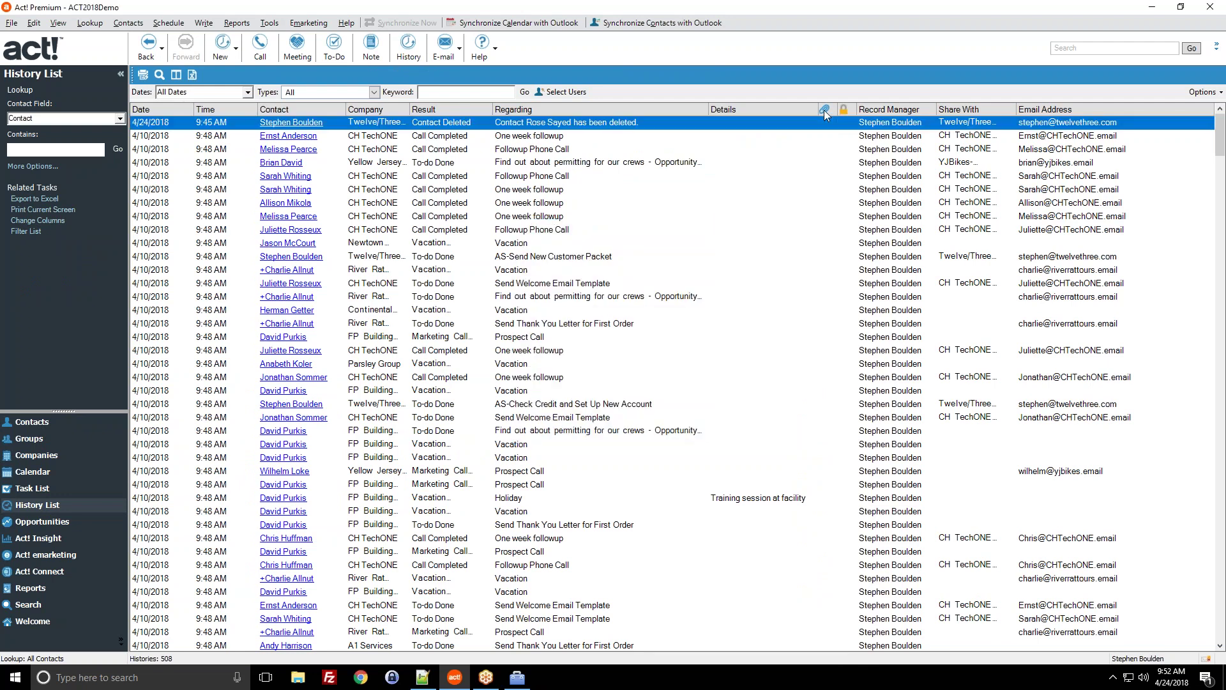
Sort the history list by the attachment column and look through the whole list for entries with attachments.
left_click(824, 113)
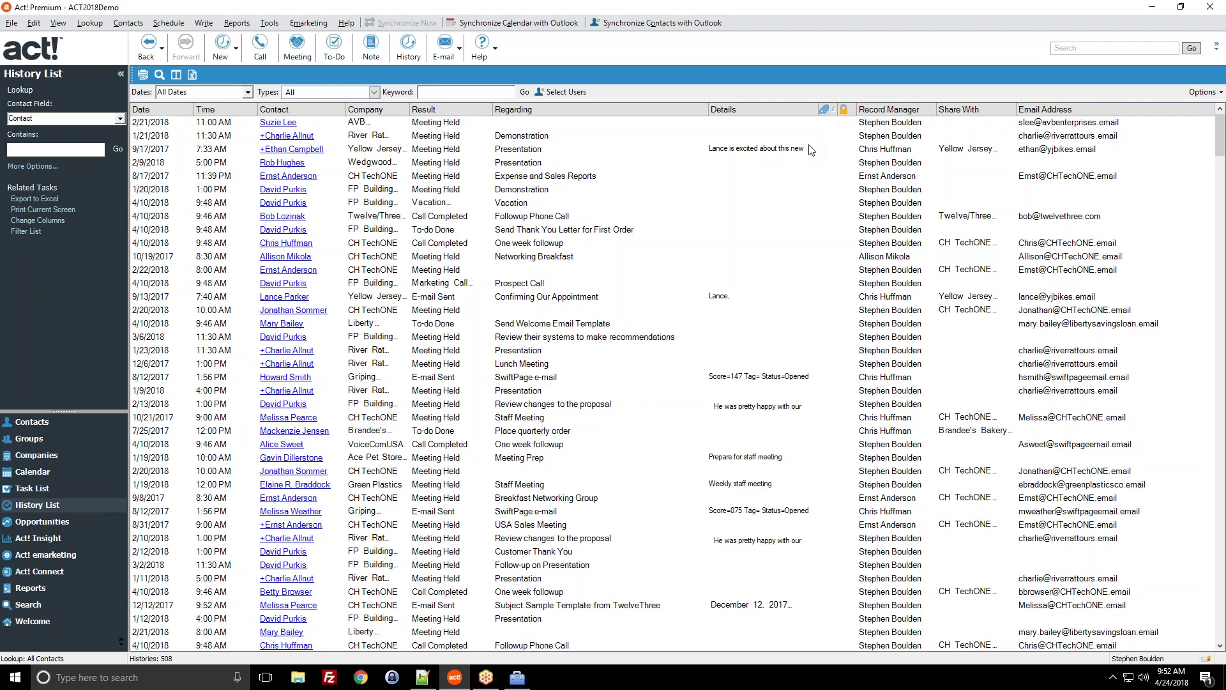
scroll(859, 179, "down", 13)
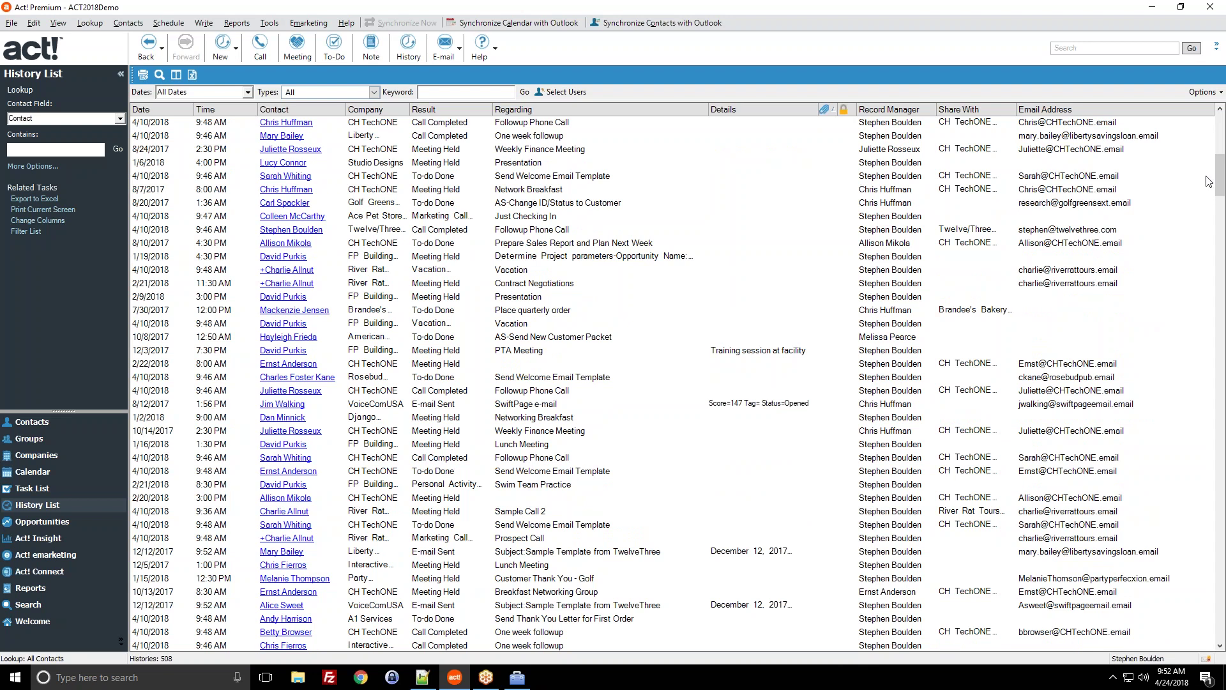
left_click_drag(1219, 179, 1196, 624)
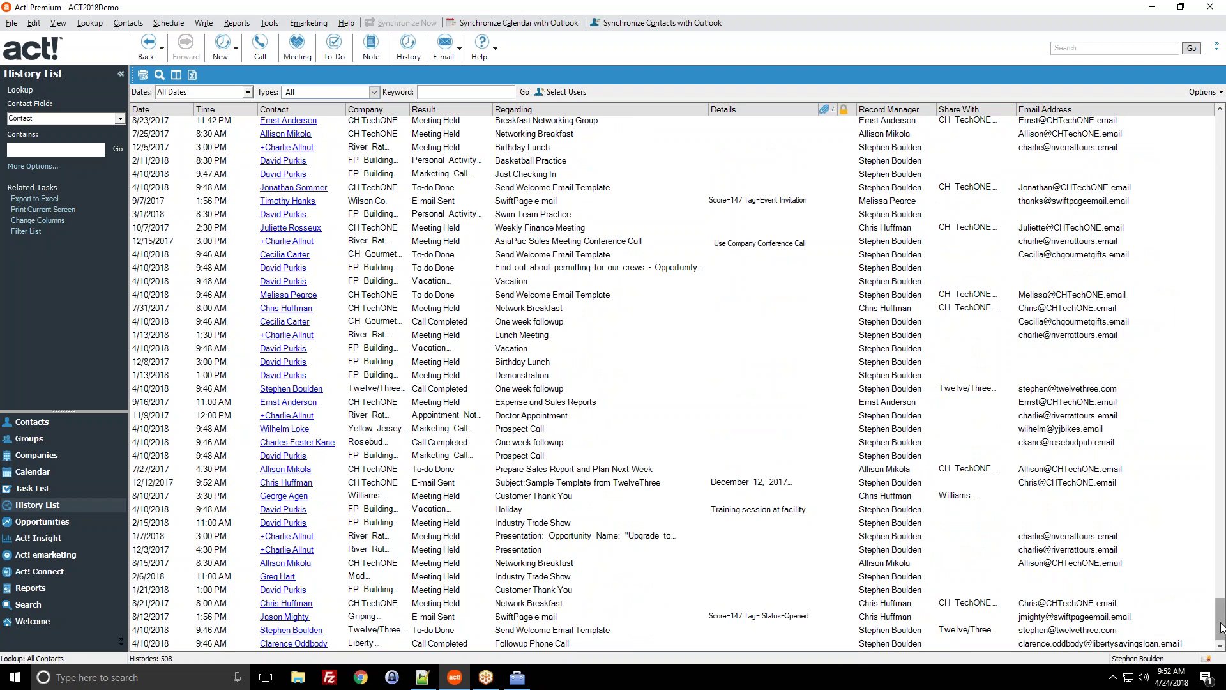
left_click_drag(1220, 618, 1220, 134)
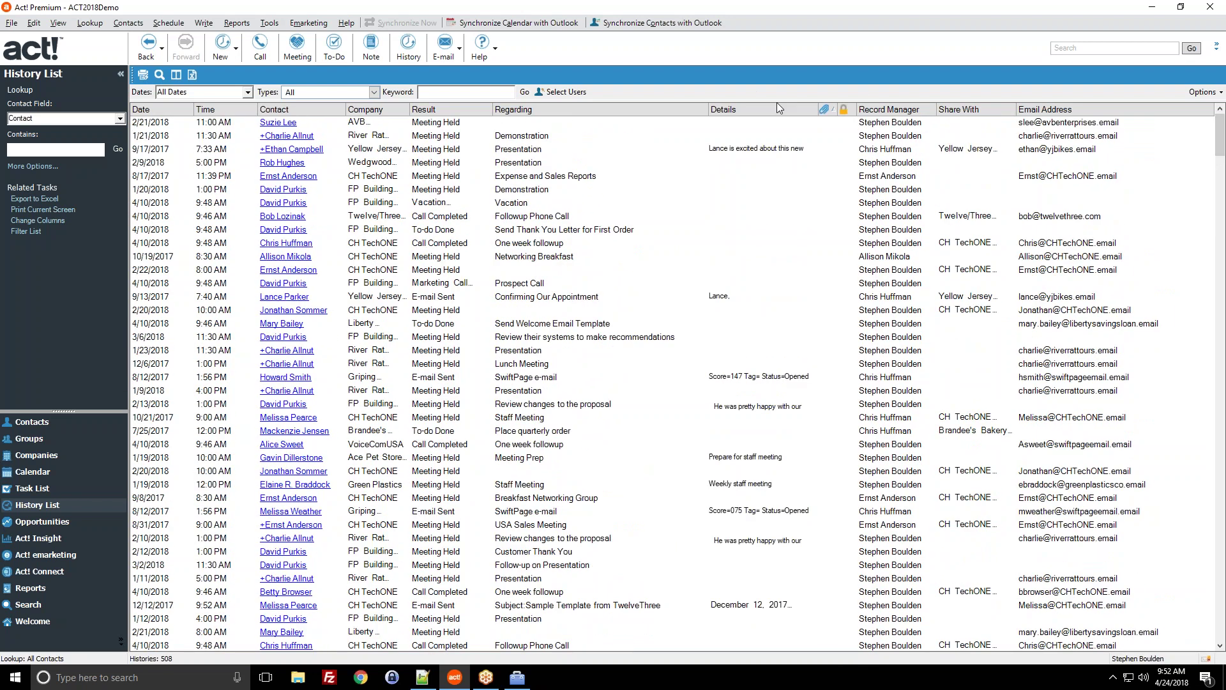
left_click(847, 122)
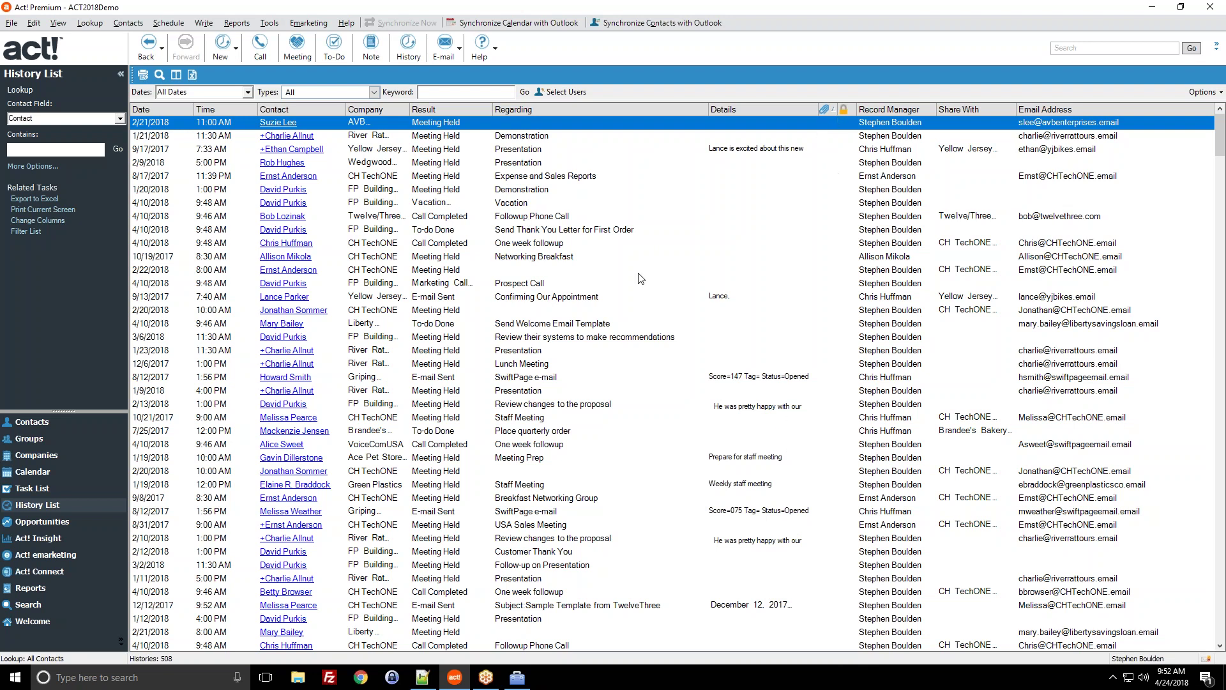
Switch to File Explorer, open the ACT Data folder inside the ACT folder in Documents, and show its full path.
left_click(297, 678)
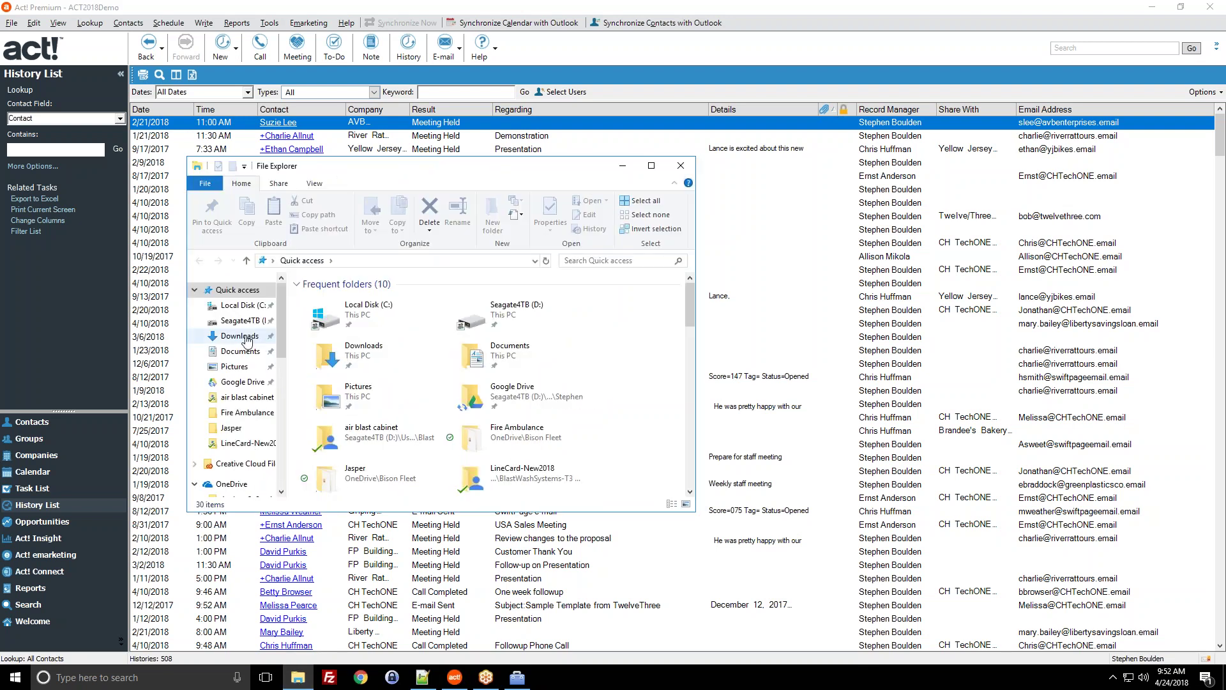
left_click(240, 351)
double_click(329, 303)
double_click(331, 300)
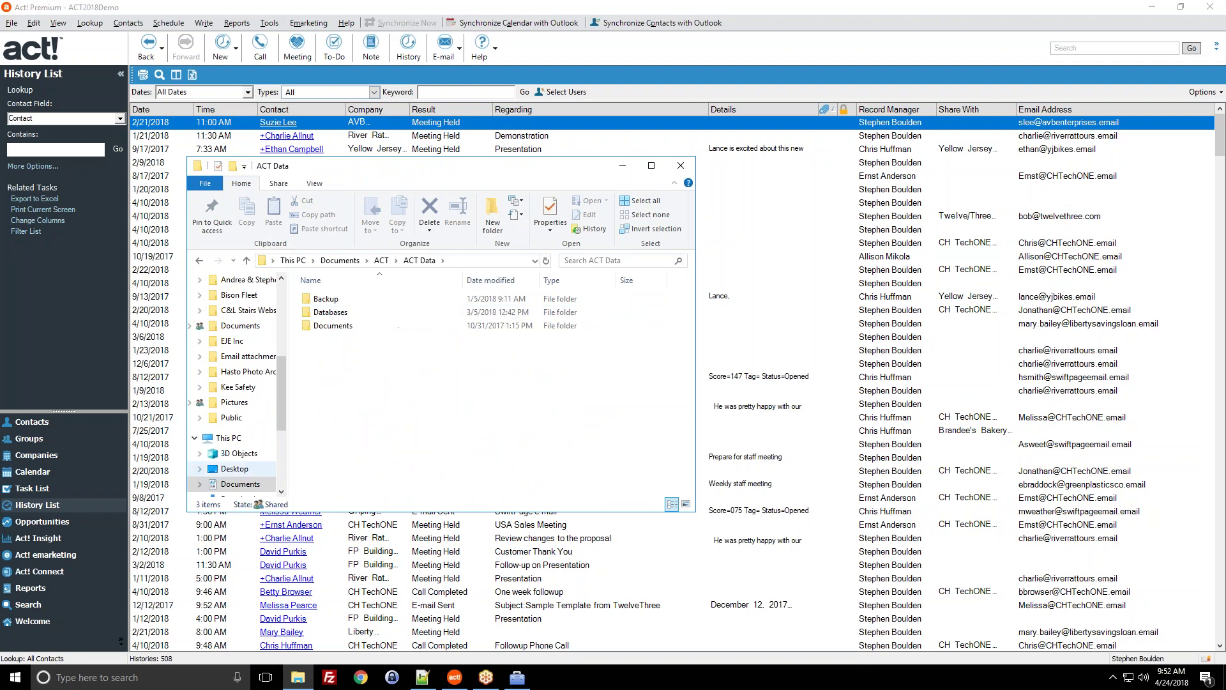
left_click(485, 260)
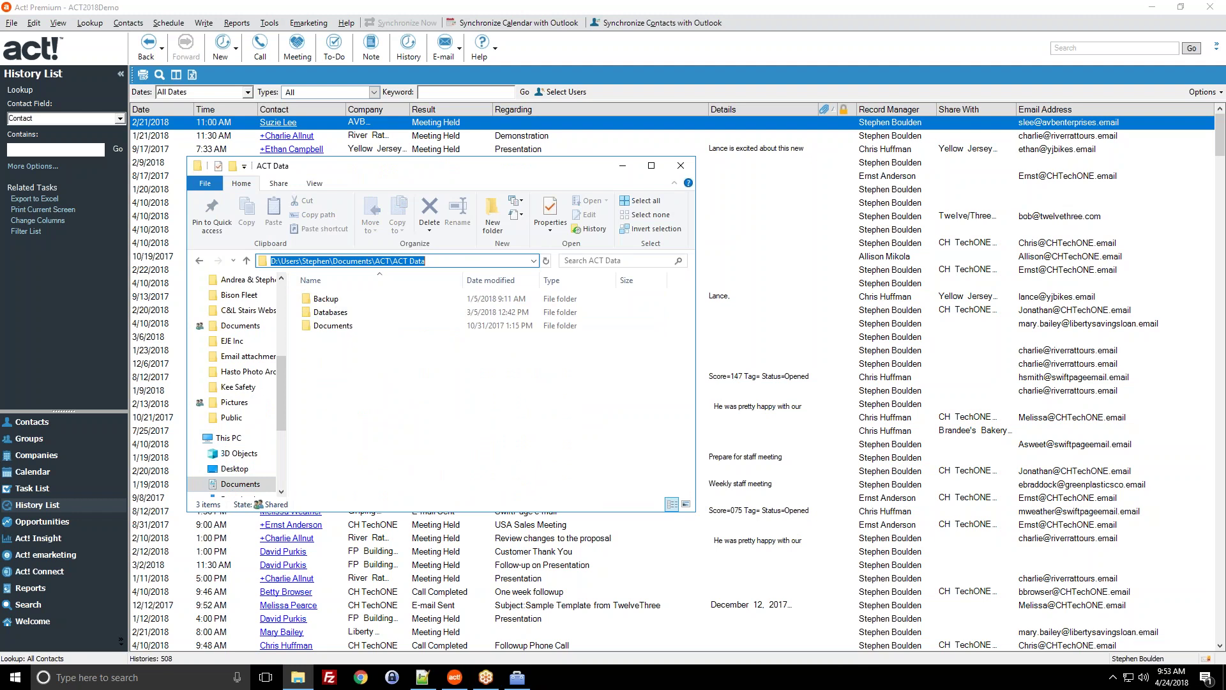
left_click(430, 262)
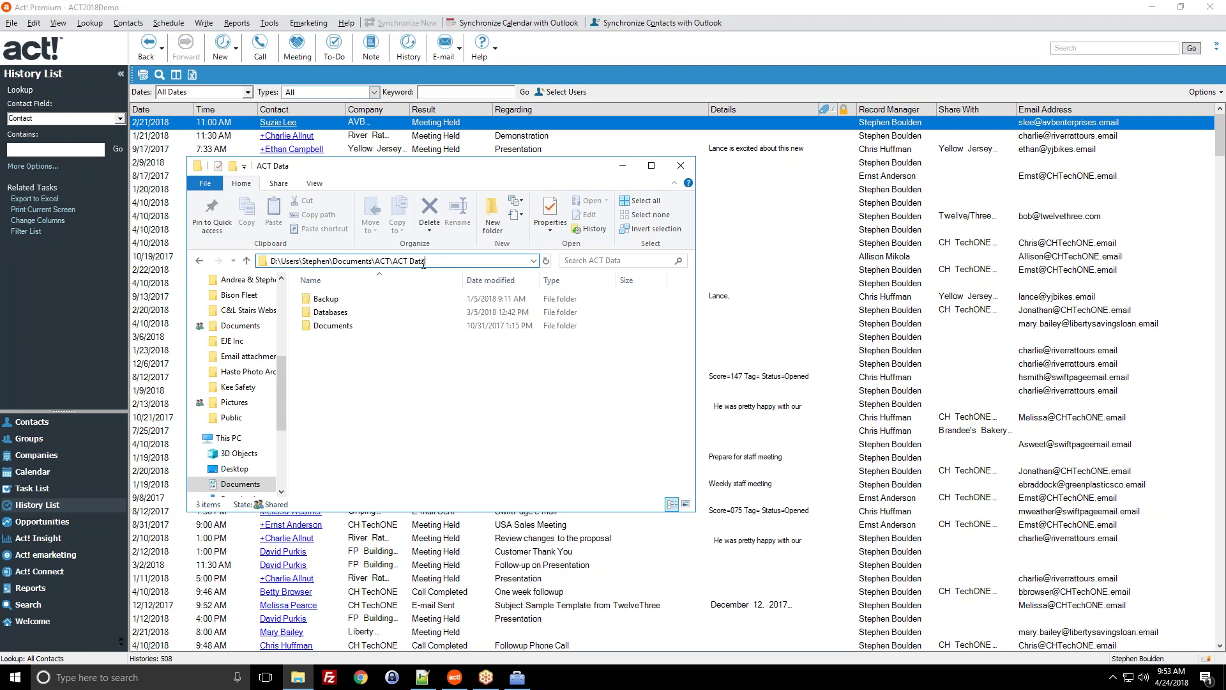
Look through the backup files in the ACT Data folder's Backup folder and return to ACT Data.
double_click(325, 298)
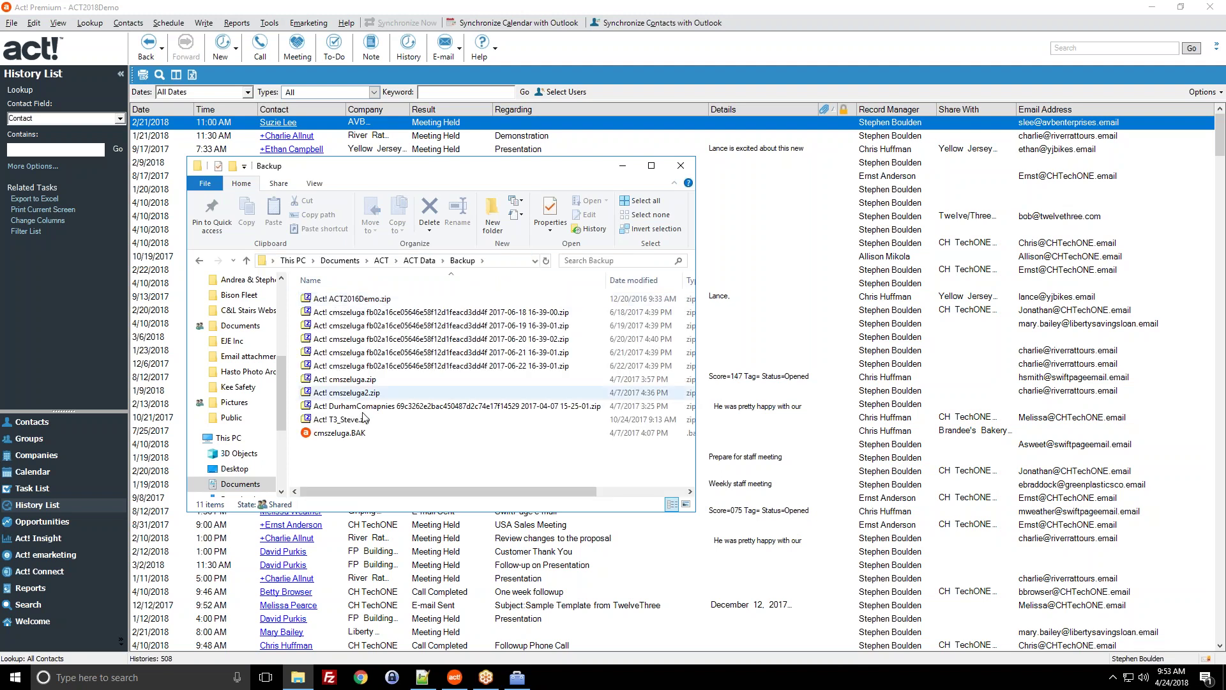
left_click(426, 260)
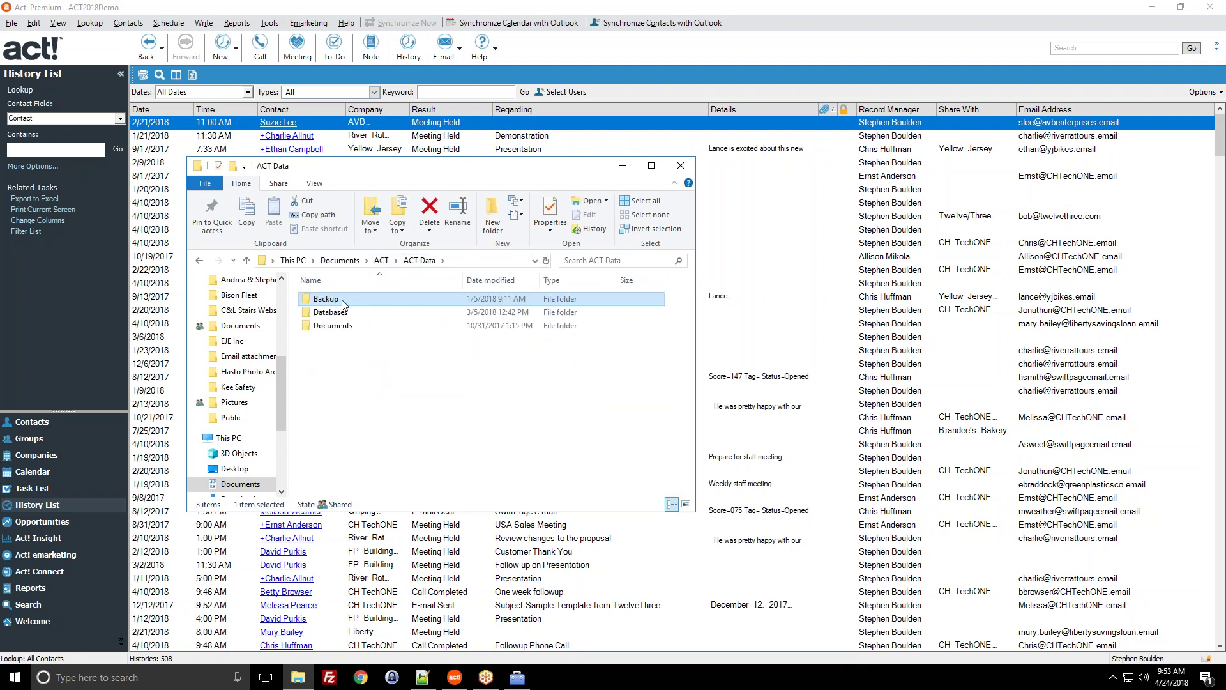
double_click(342, 301)
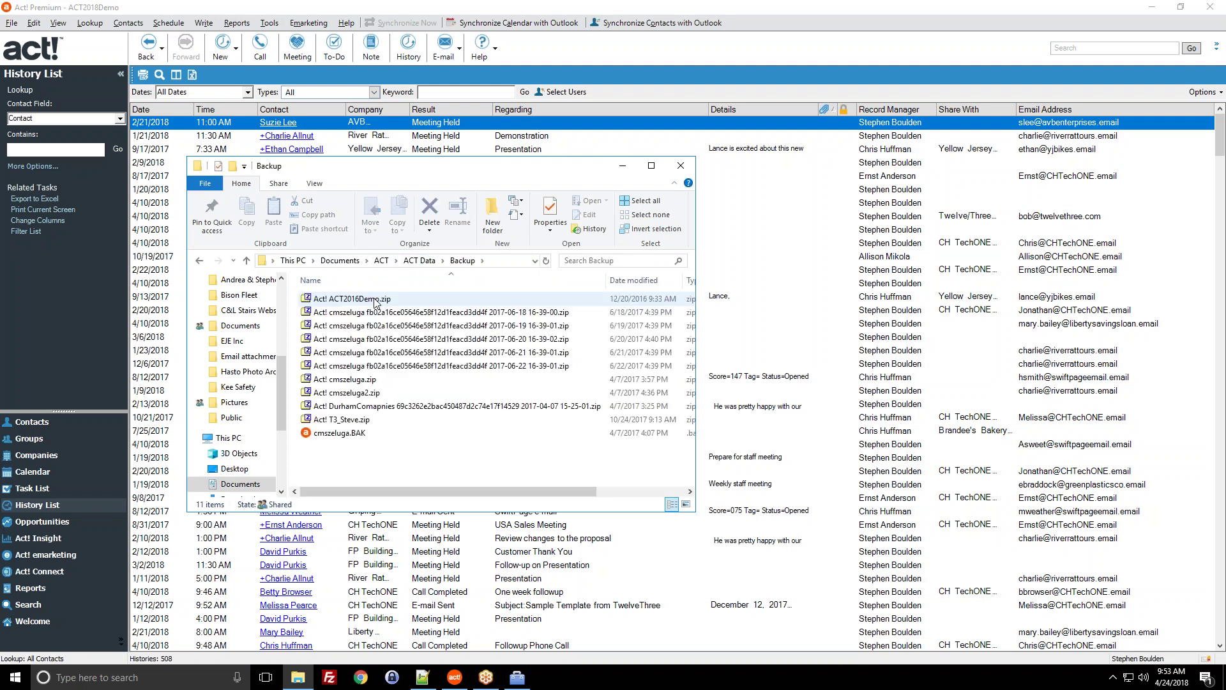
left_click(426, 260)
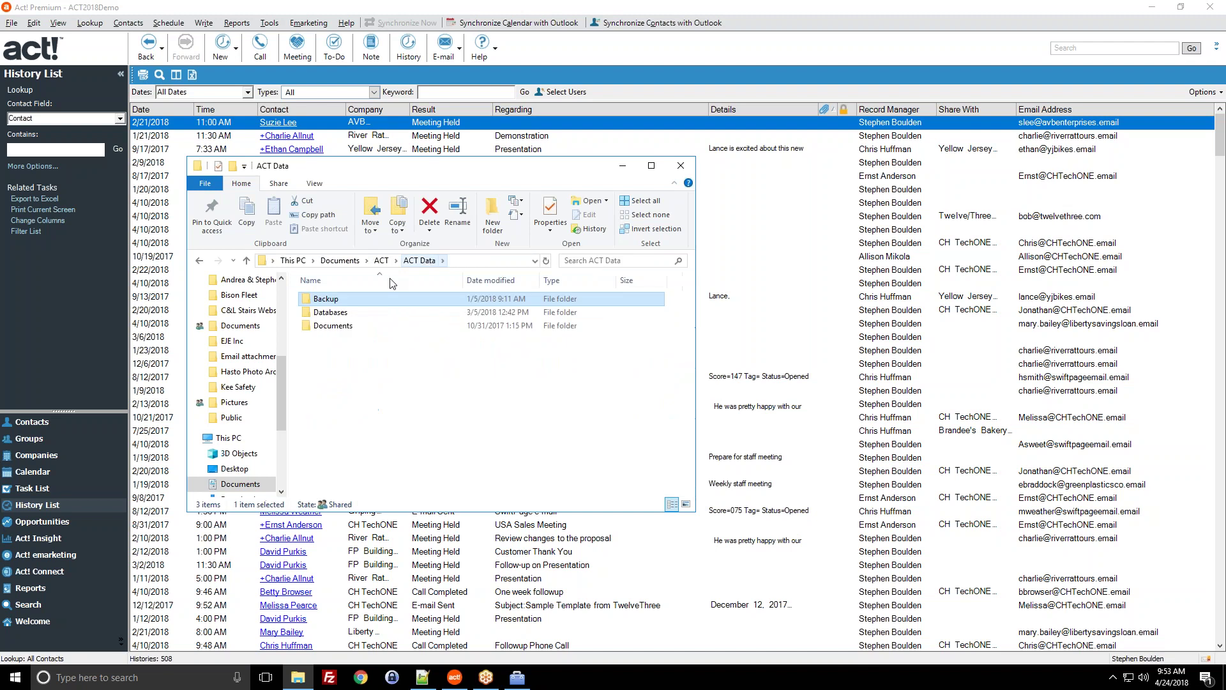
Examine the T3_Steve-database files folder inside Databases, including its Backup subfolder, and return to the ACT Data folder.
double_click(336, 313)
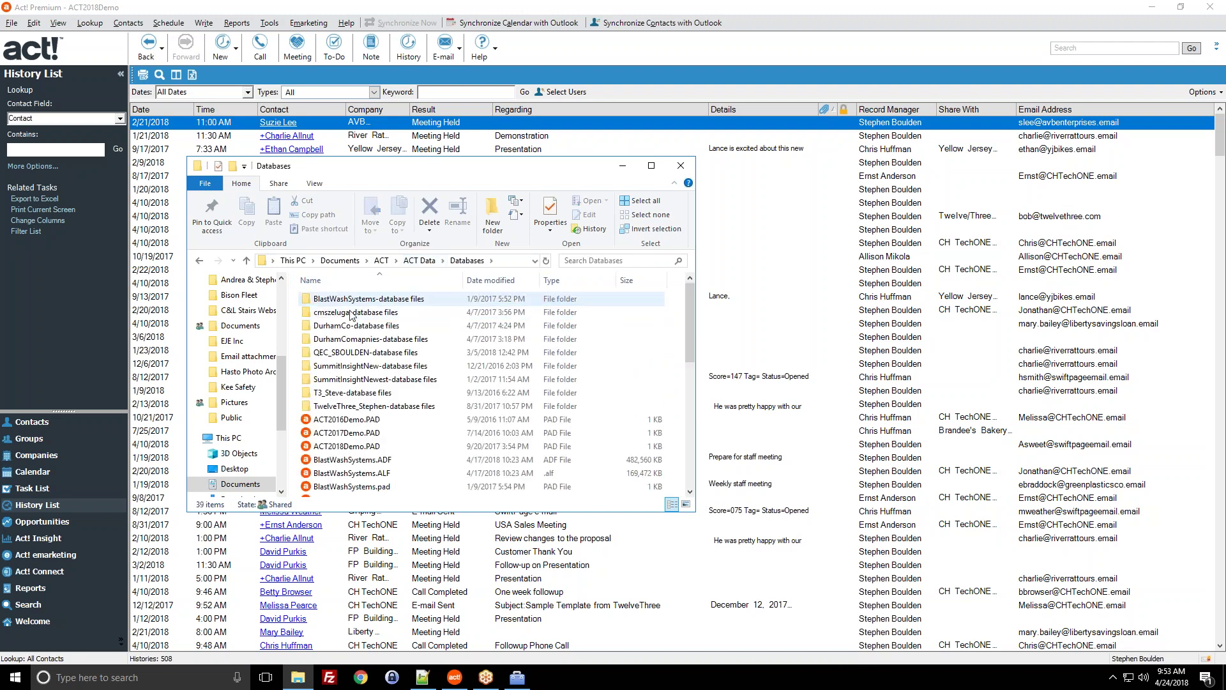
double_click(347, 393)
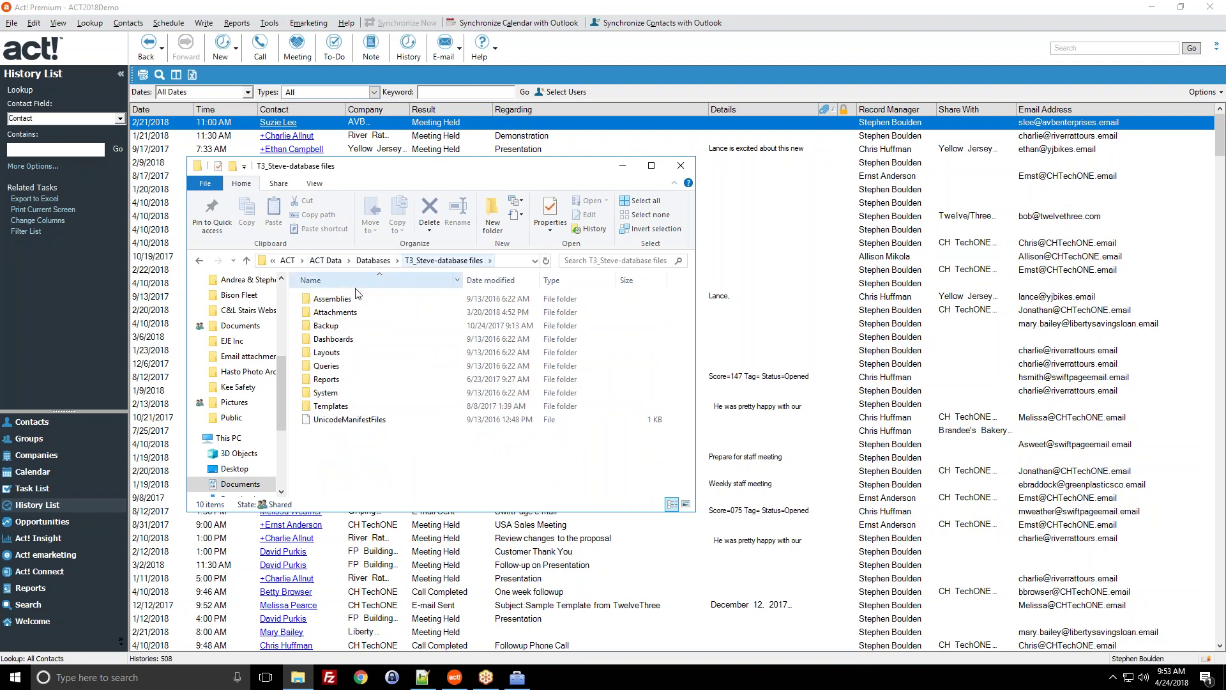
double_click(327, 326)
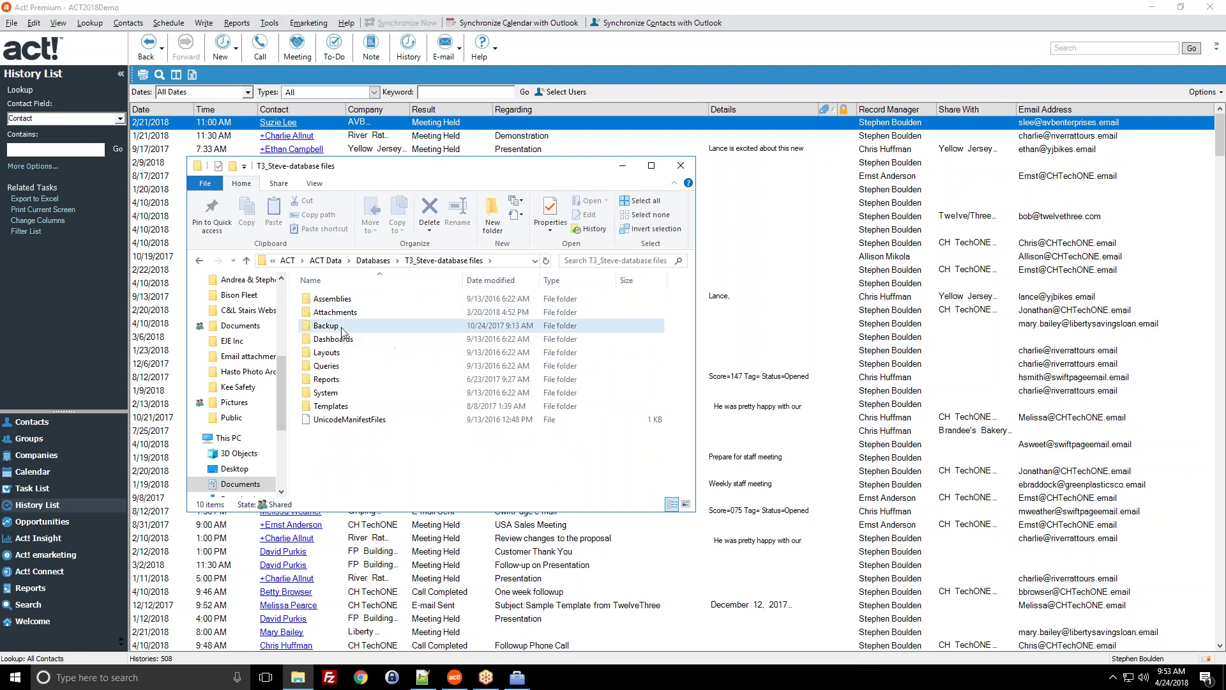
left_click(420, 261)
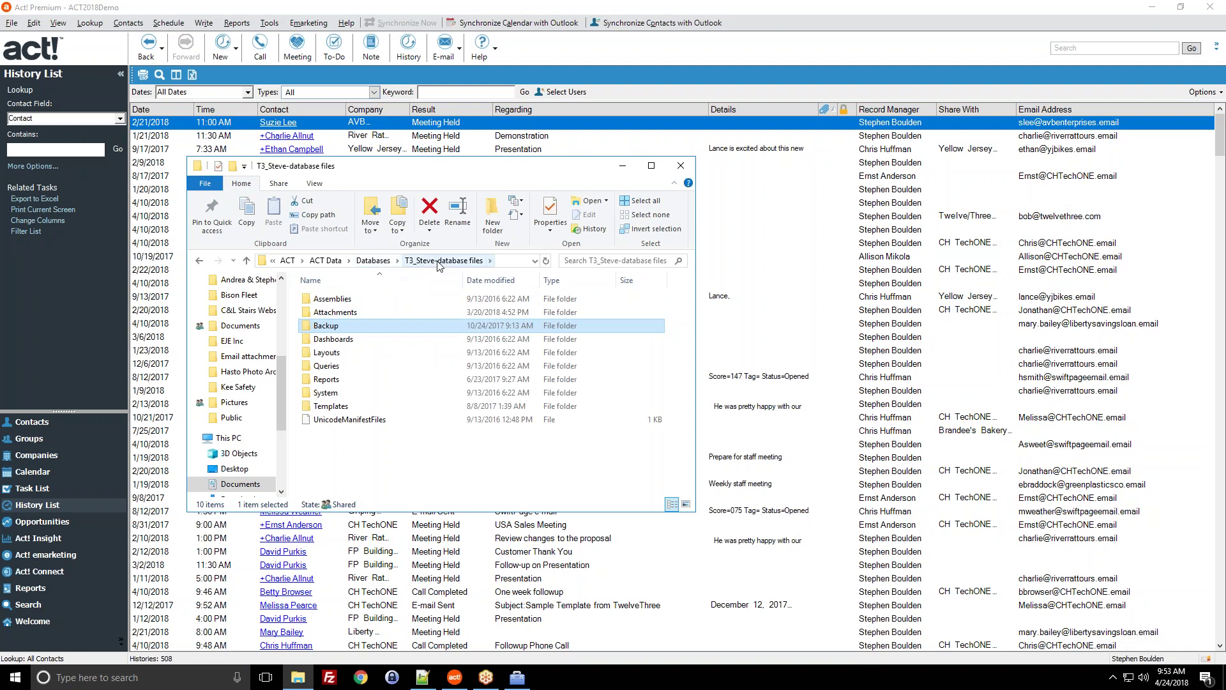
mouse_move(336, 330)
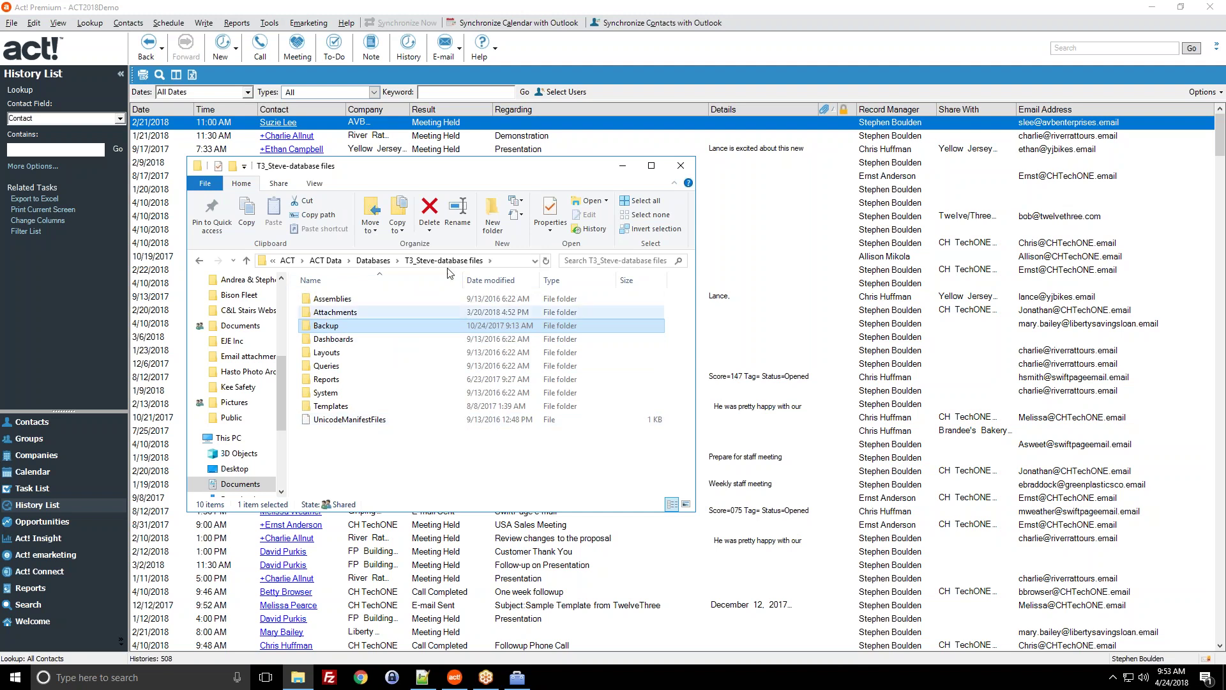
left_click(374, 262)
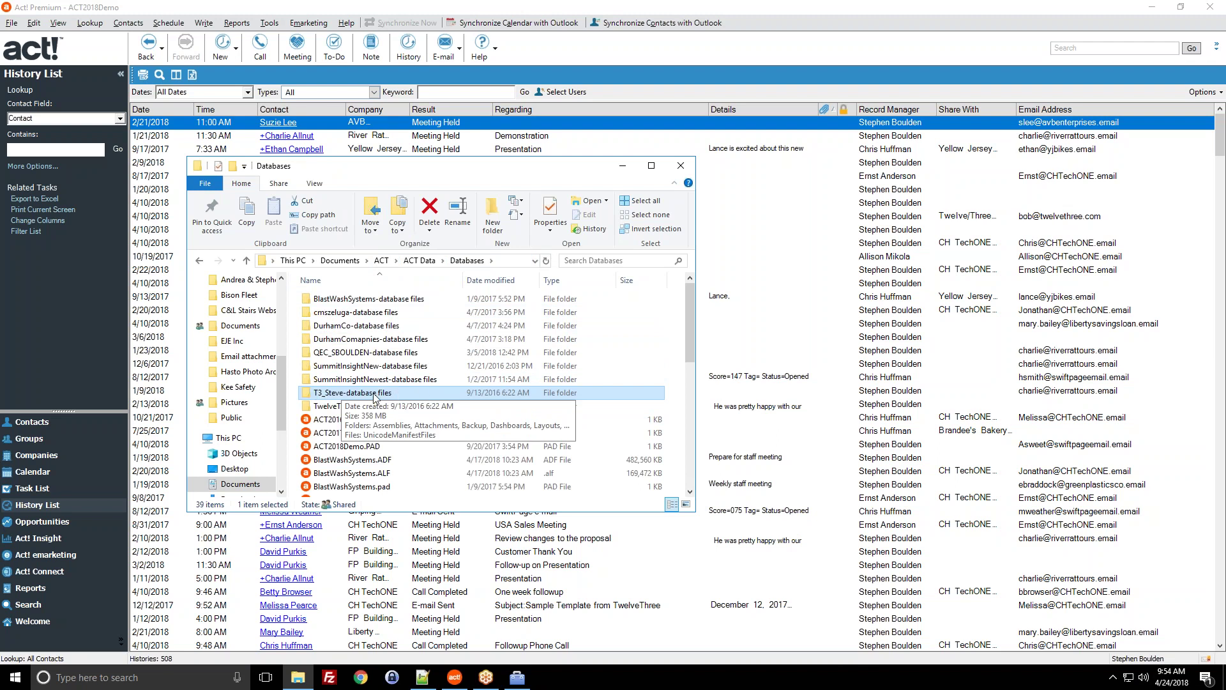
double_click(375, 397)
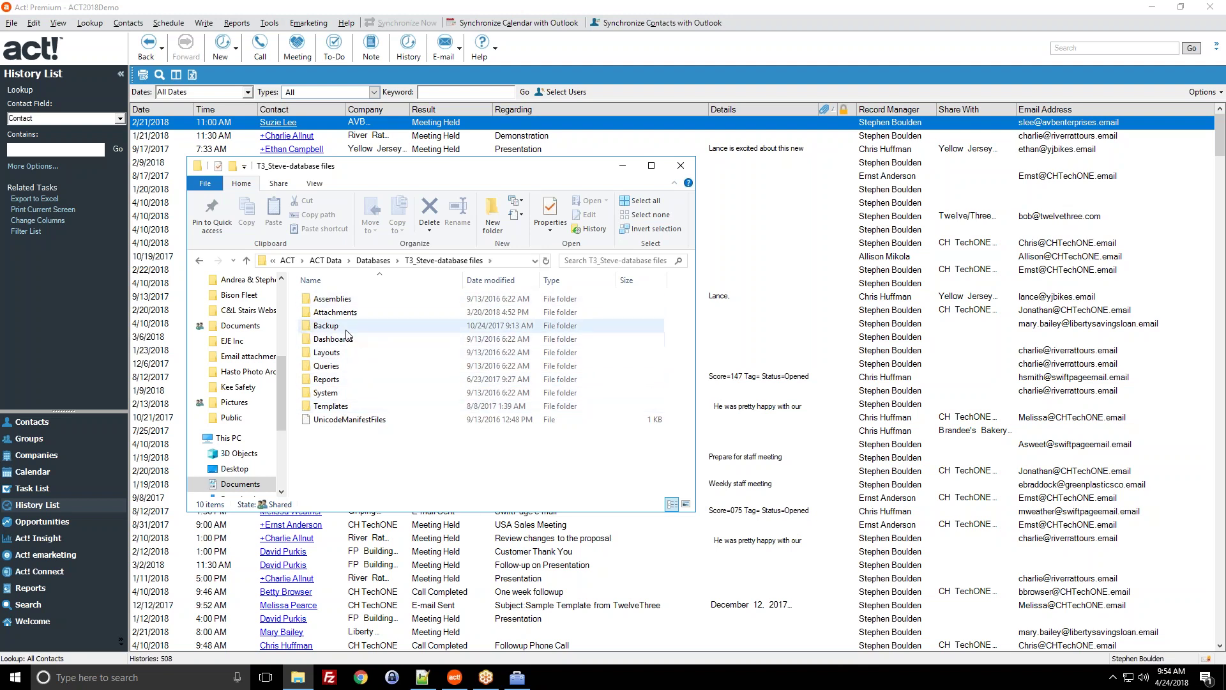
left_click(349, 335)
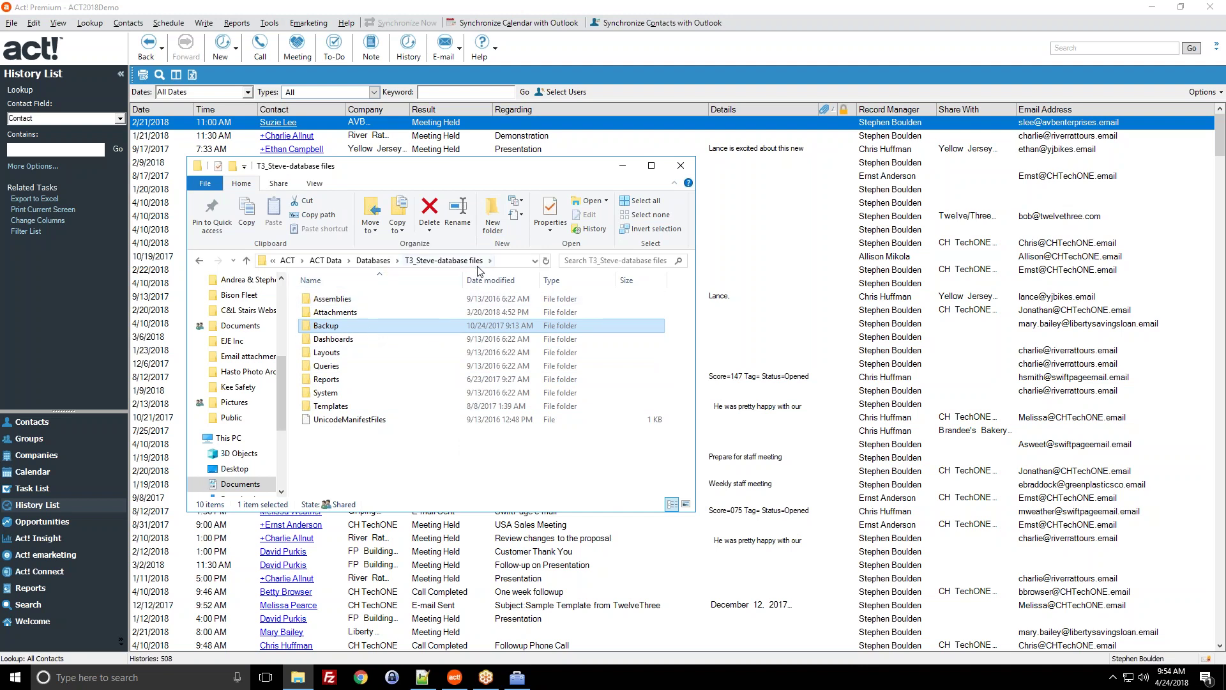
double_click(357, 330)
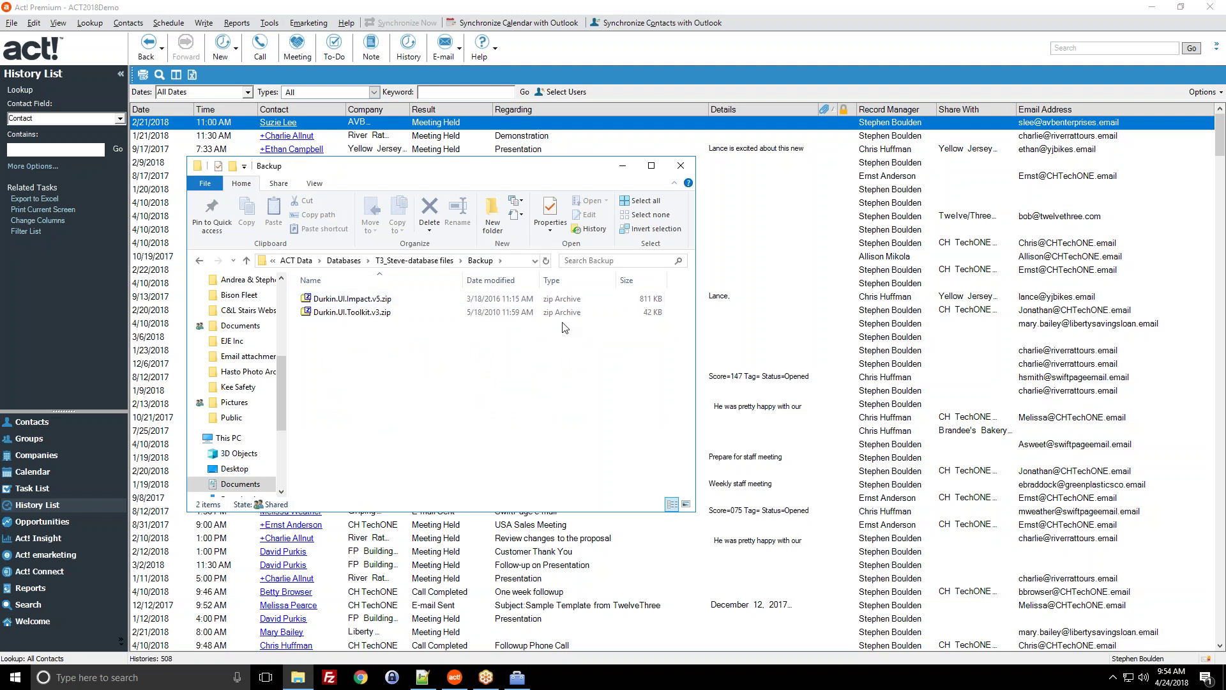
left_click(338, 262)
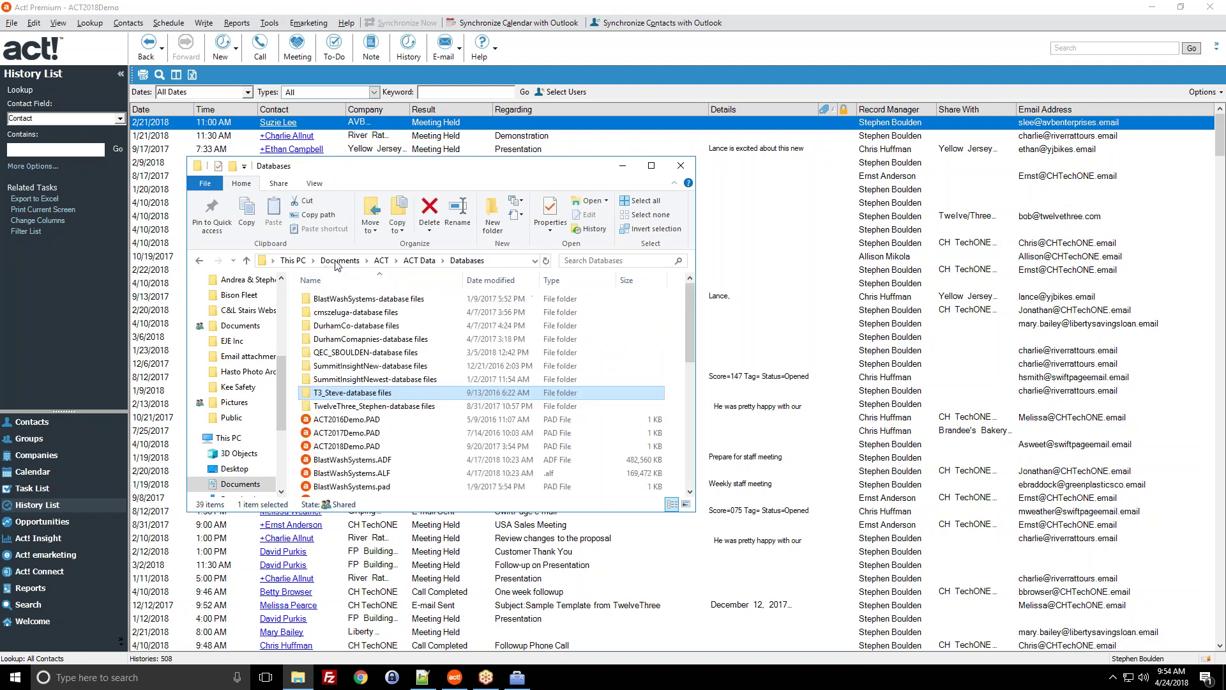
left_click(416, 261)
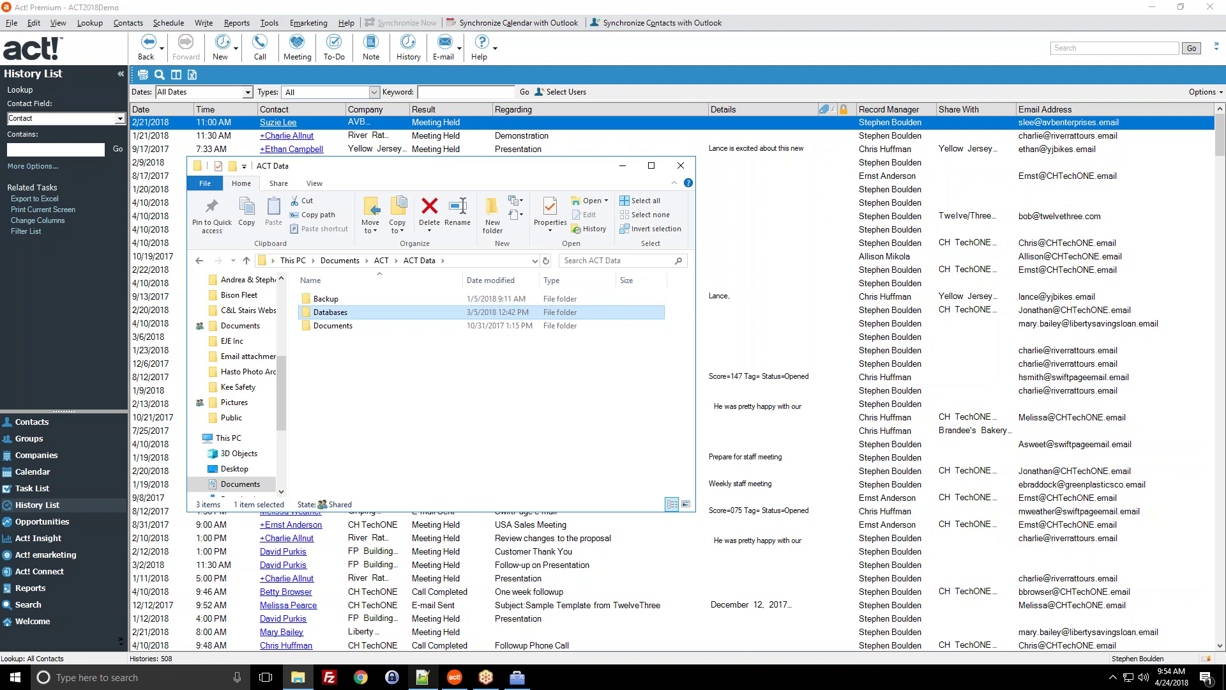
Switch to Notepad++ to check the maintenance notes, and close the File Explorer window over Act!
left_click(421, 679)
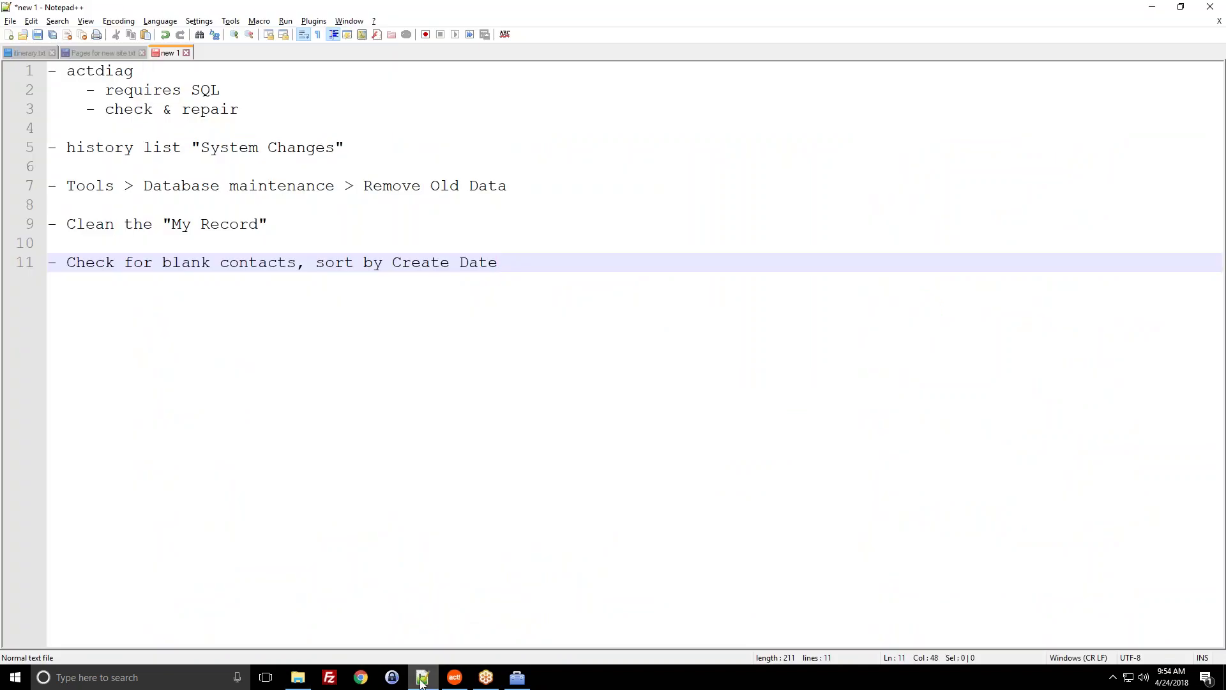
left_click(421, 678)
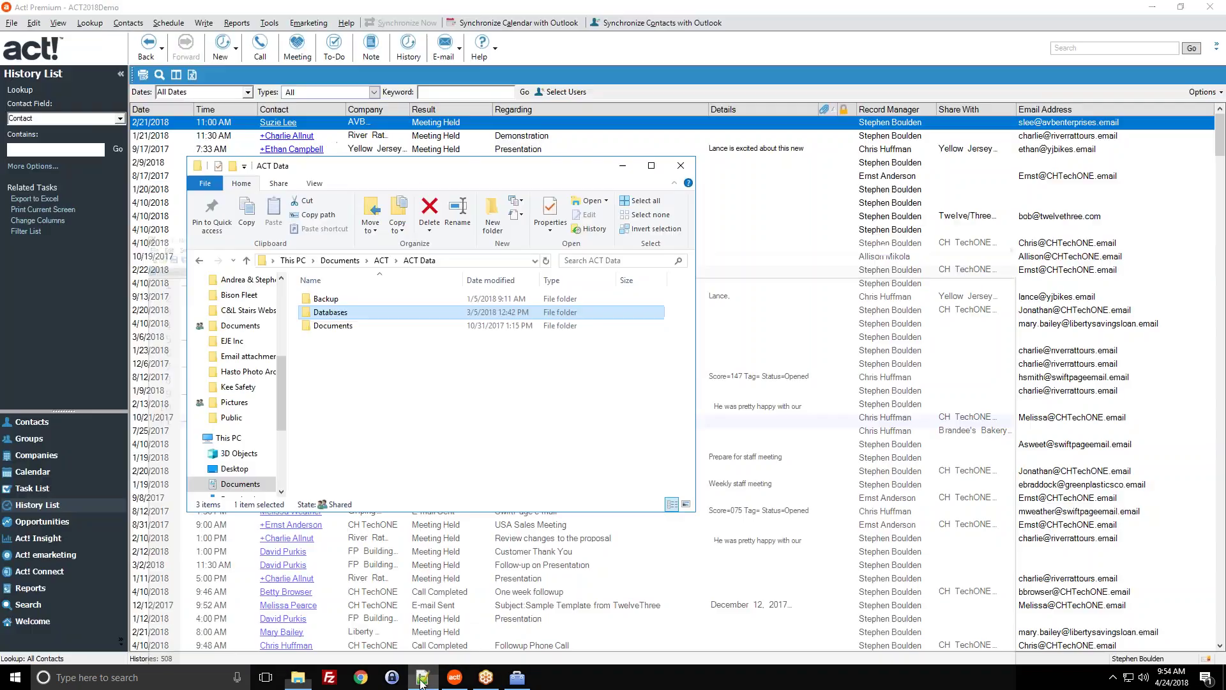
left_click(677, 167)
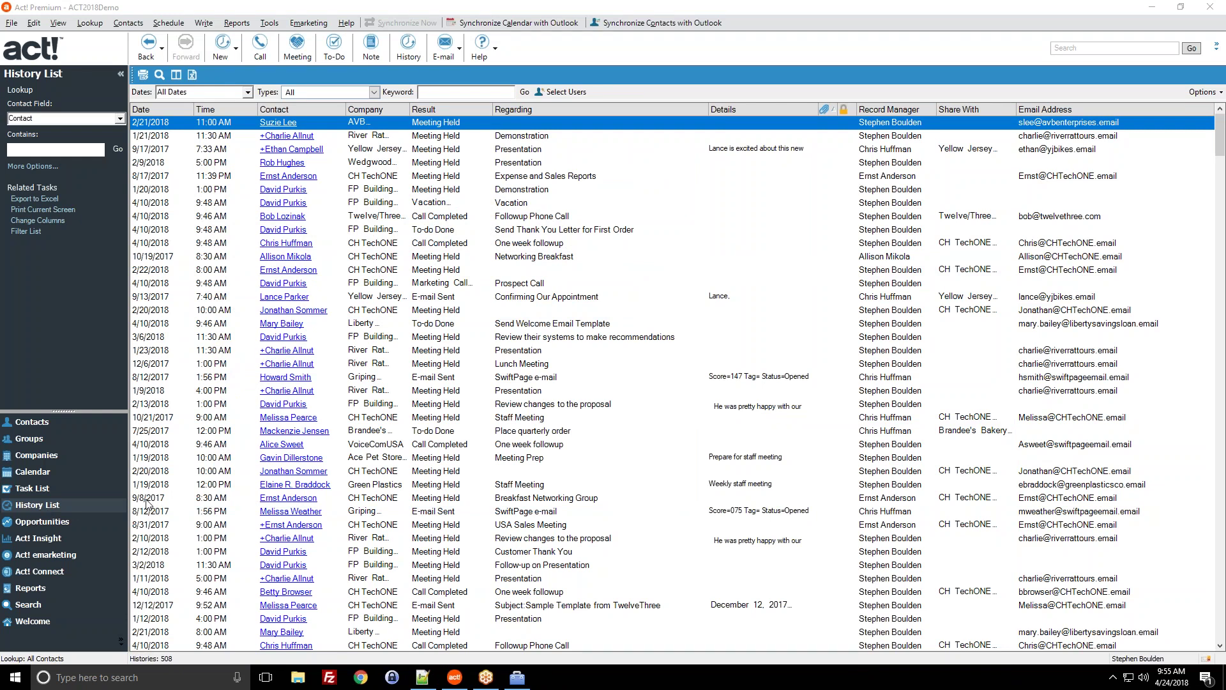
Run Check and Repair on the open database with both Integrity Check and Re-index enabled, and dismiss the completion message.
left_click(269, 23)
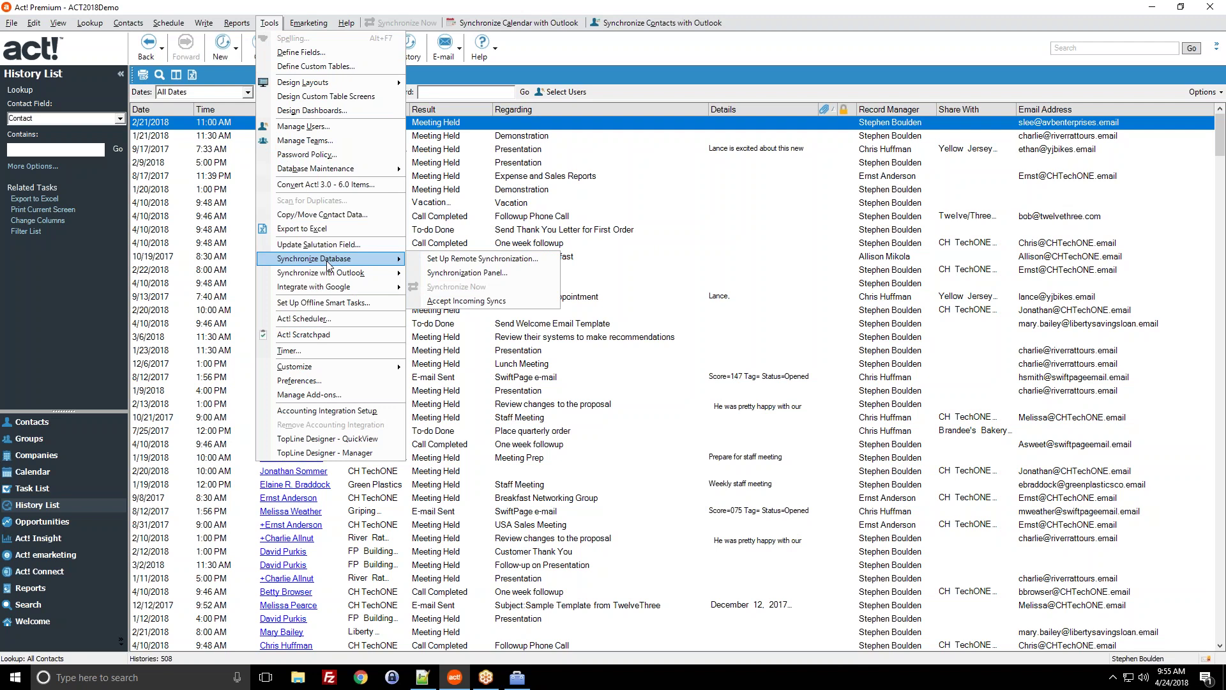
mouse_move(328, 171)
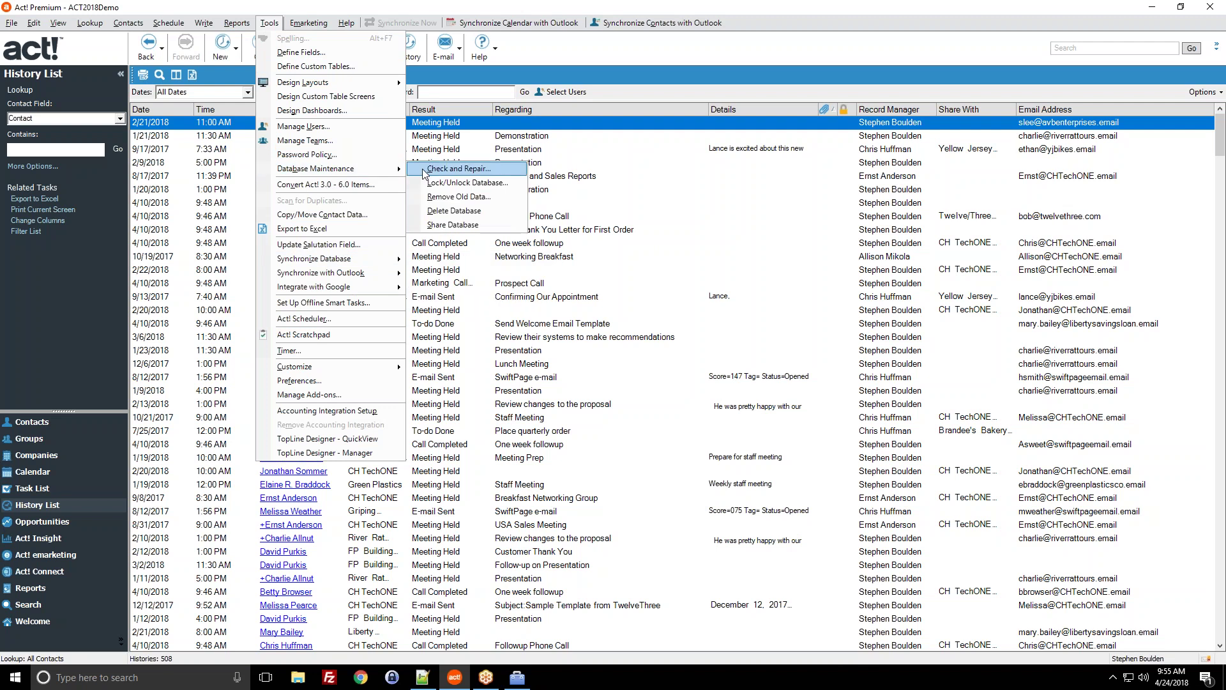
left_click(425, 170)
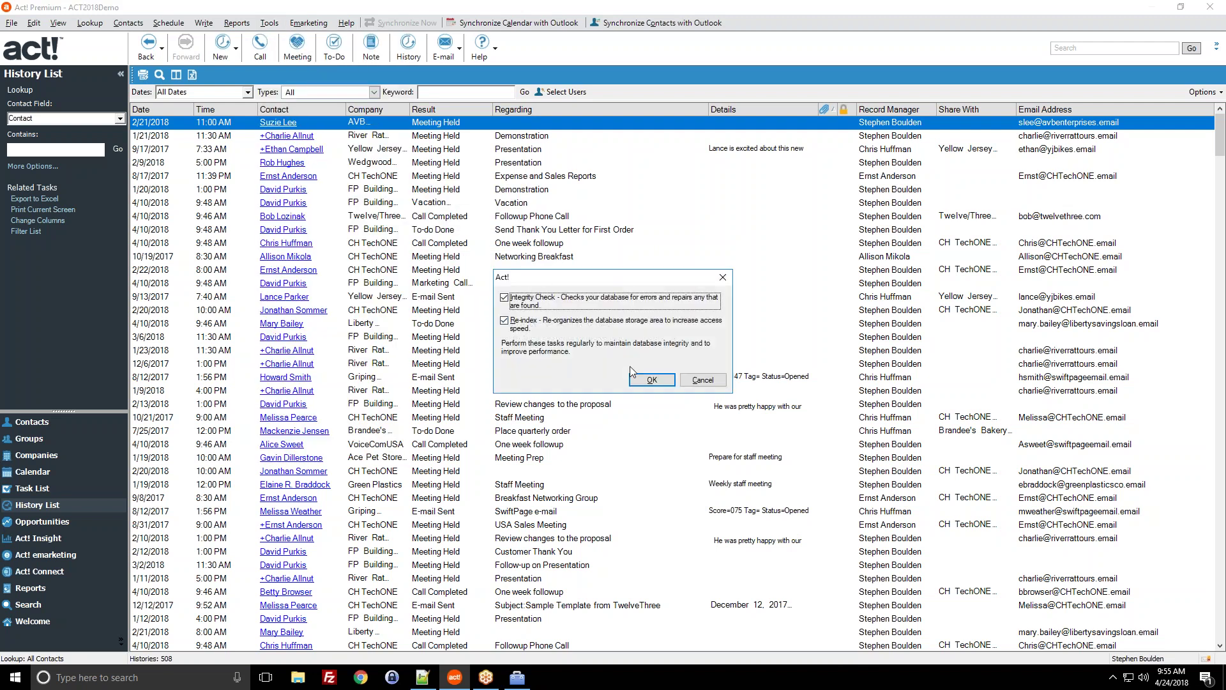
left_click(646, 378)
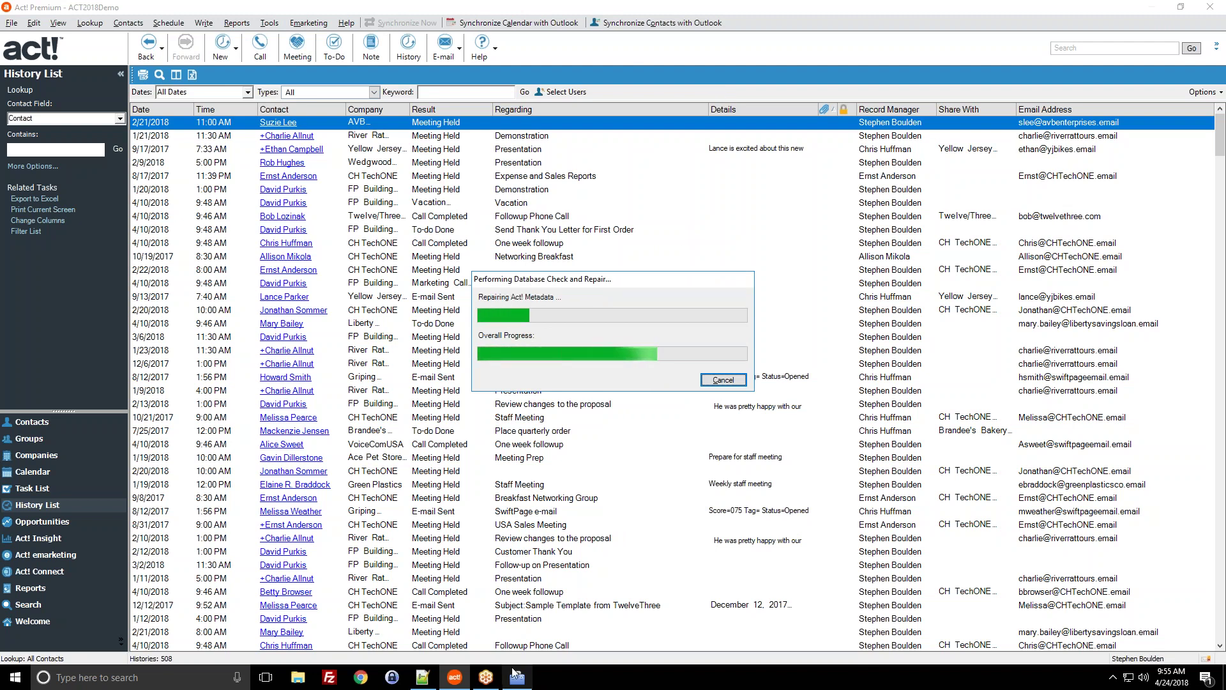
mouse_move(514, 672)
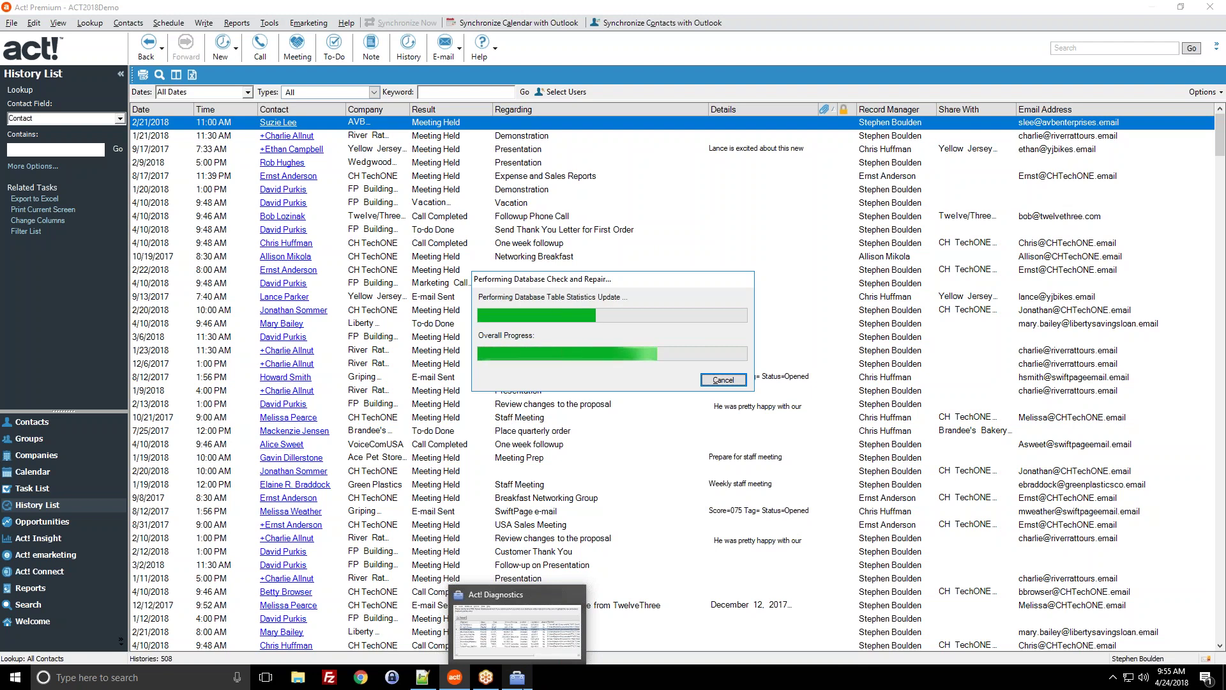
key("Return")
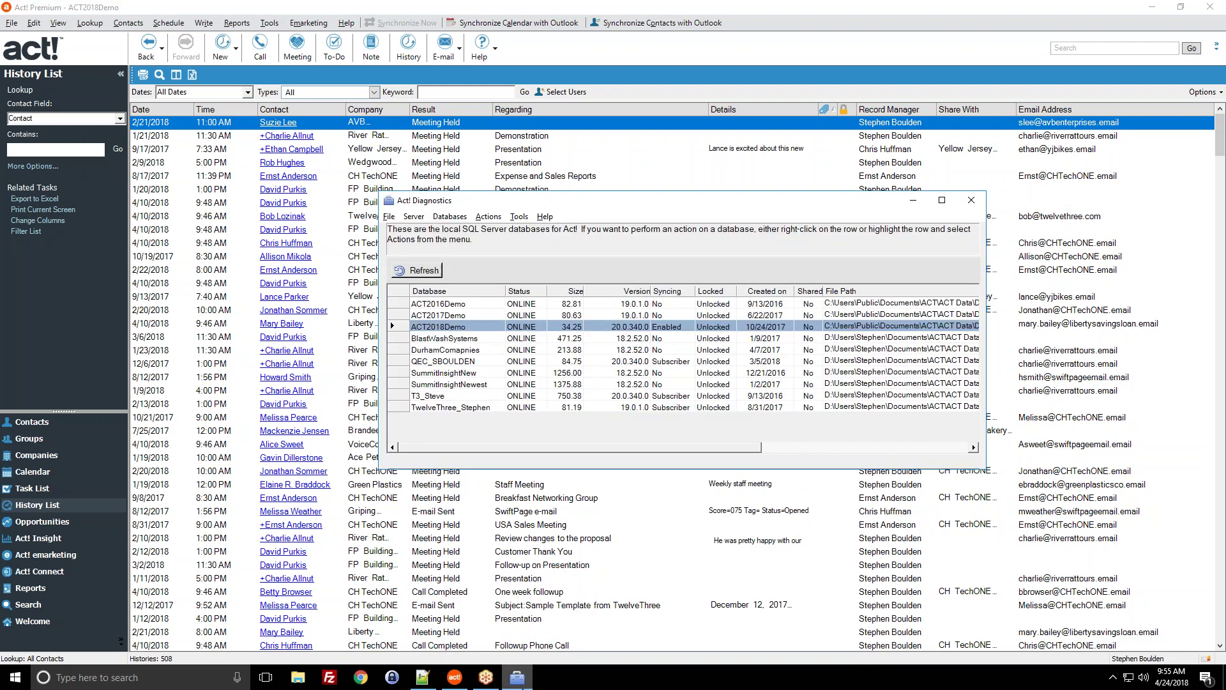
left_click(913, 200)
left_click(679, 380)
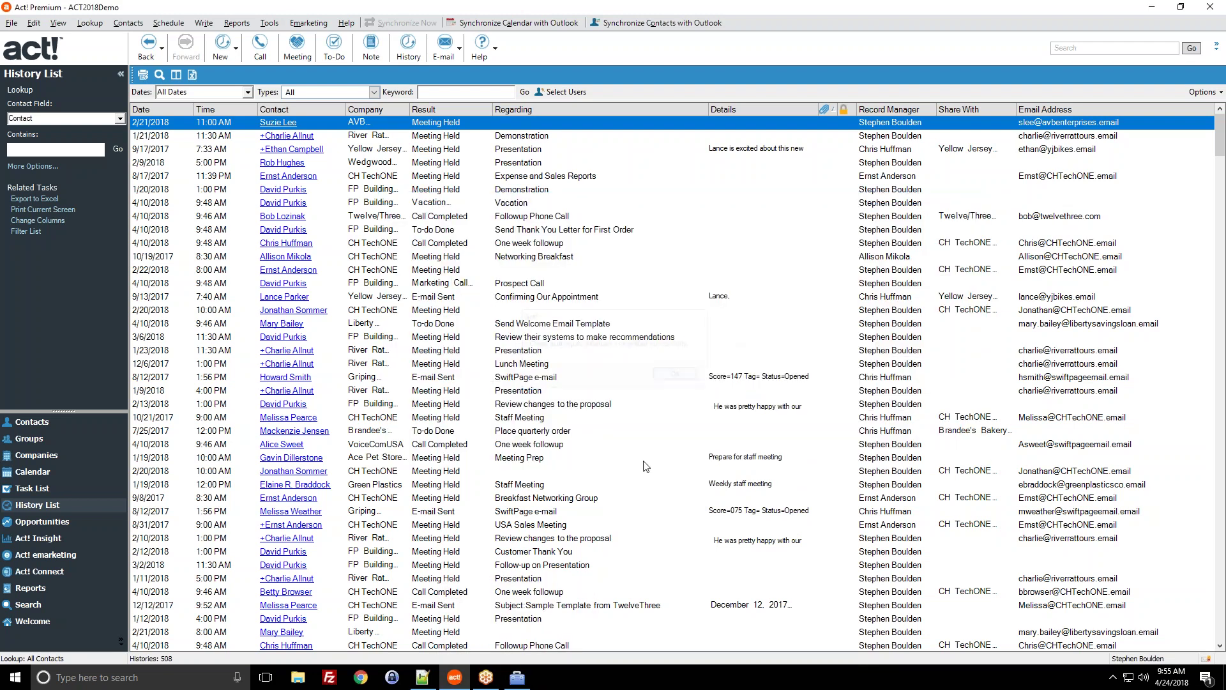
Switch to Act! Diagnostics to review the list of local SQL Server databases, and minimize its window.
left_click(517, 677)
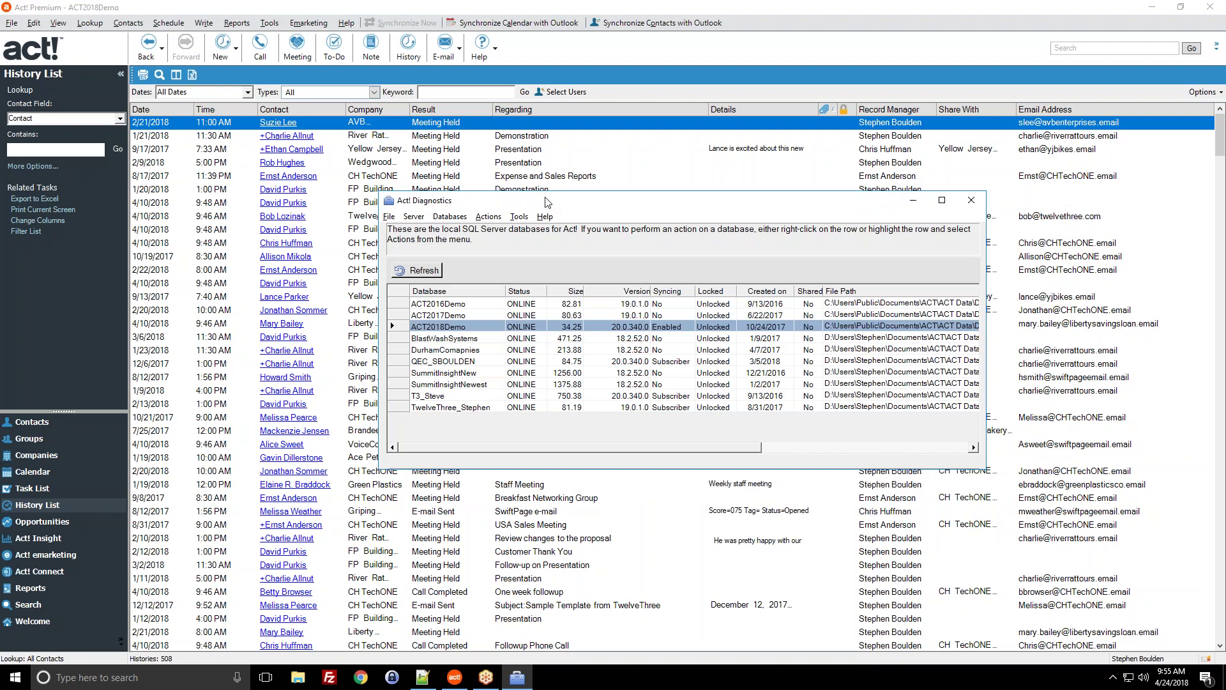
left_click(1111, 21)
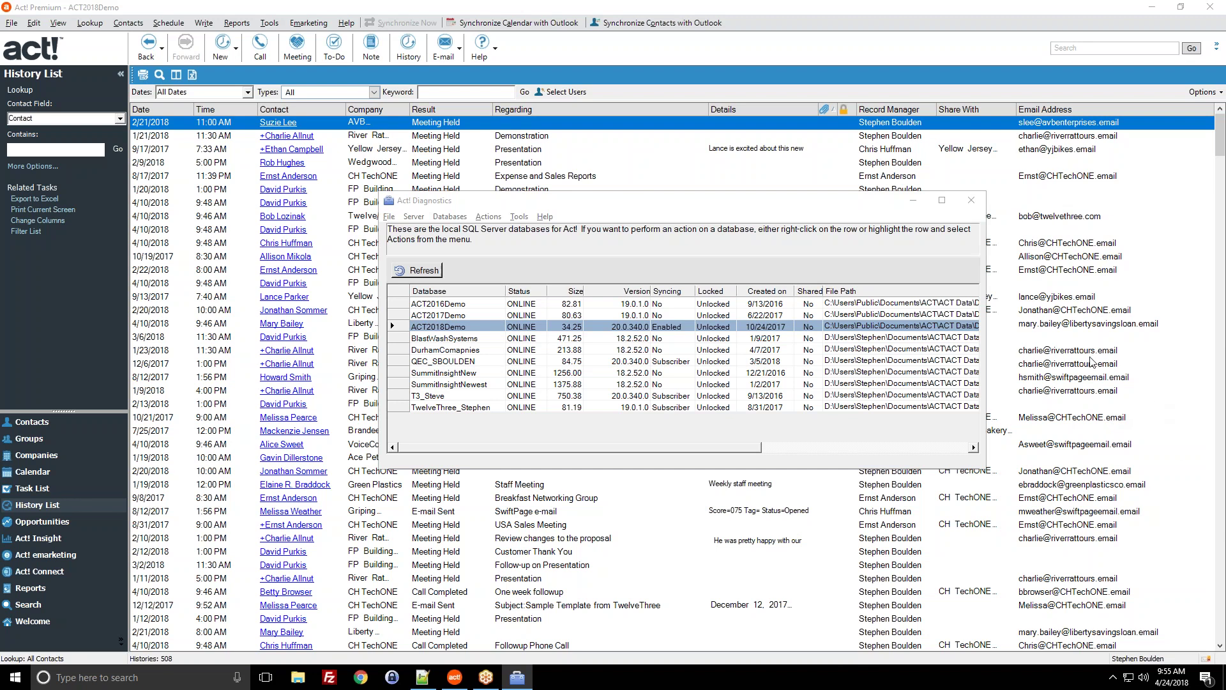
left_click(919, 200)
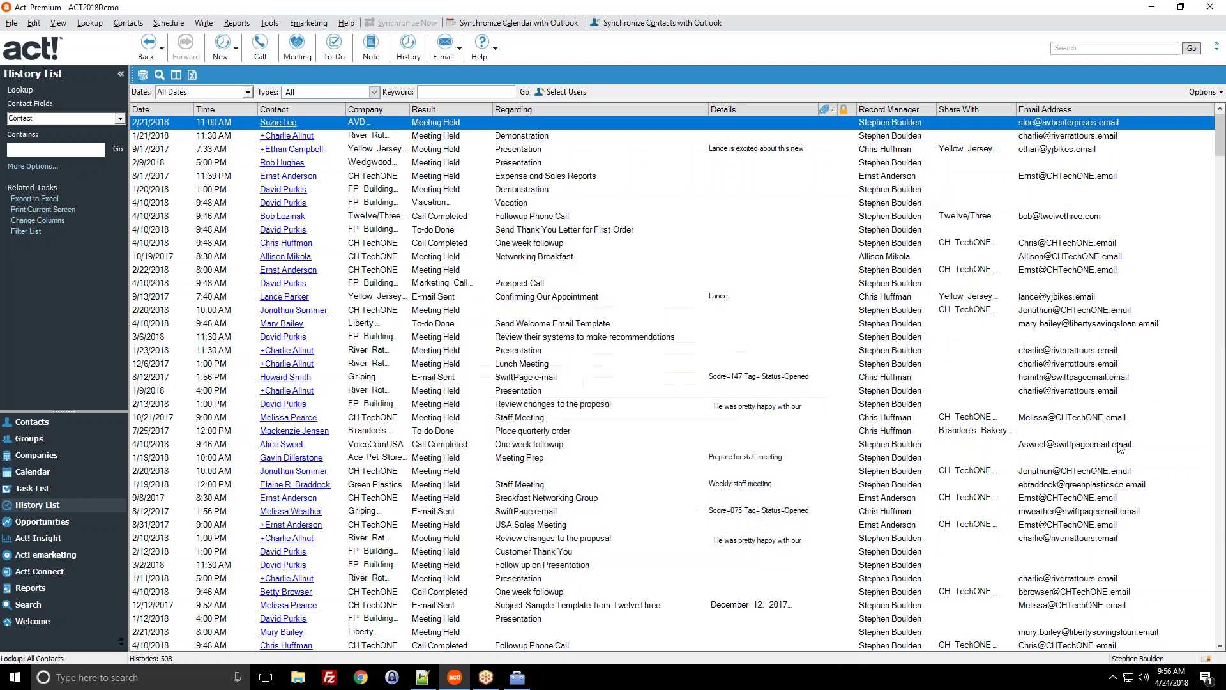